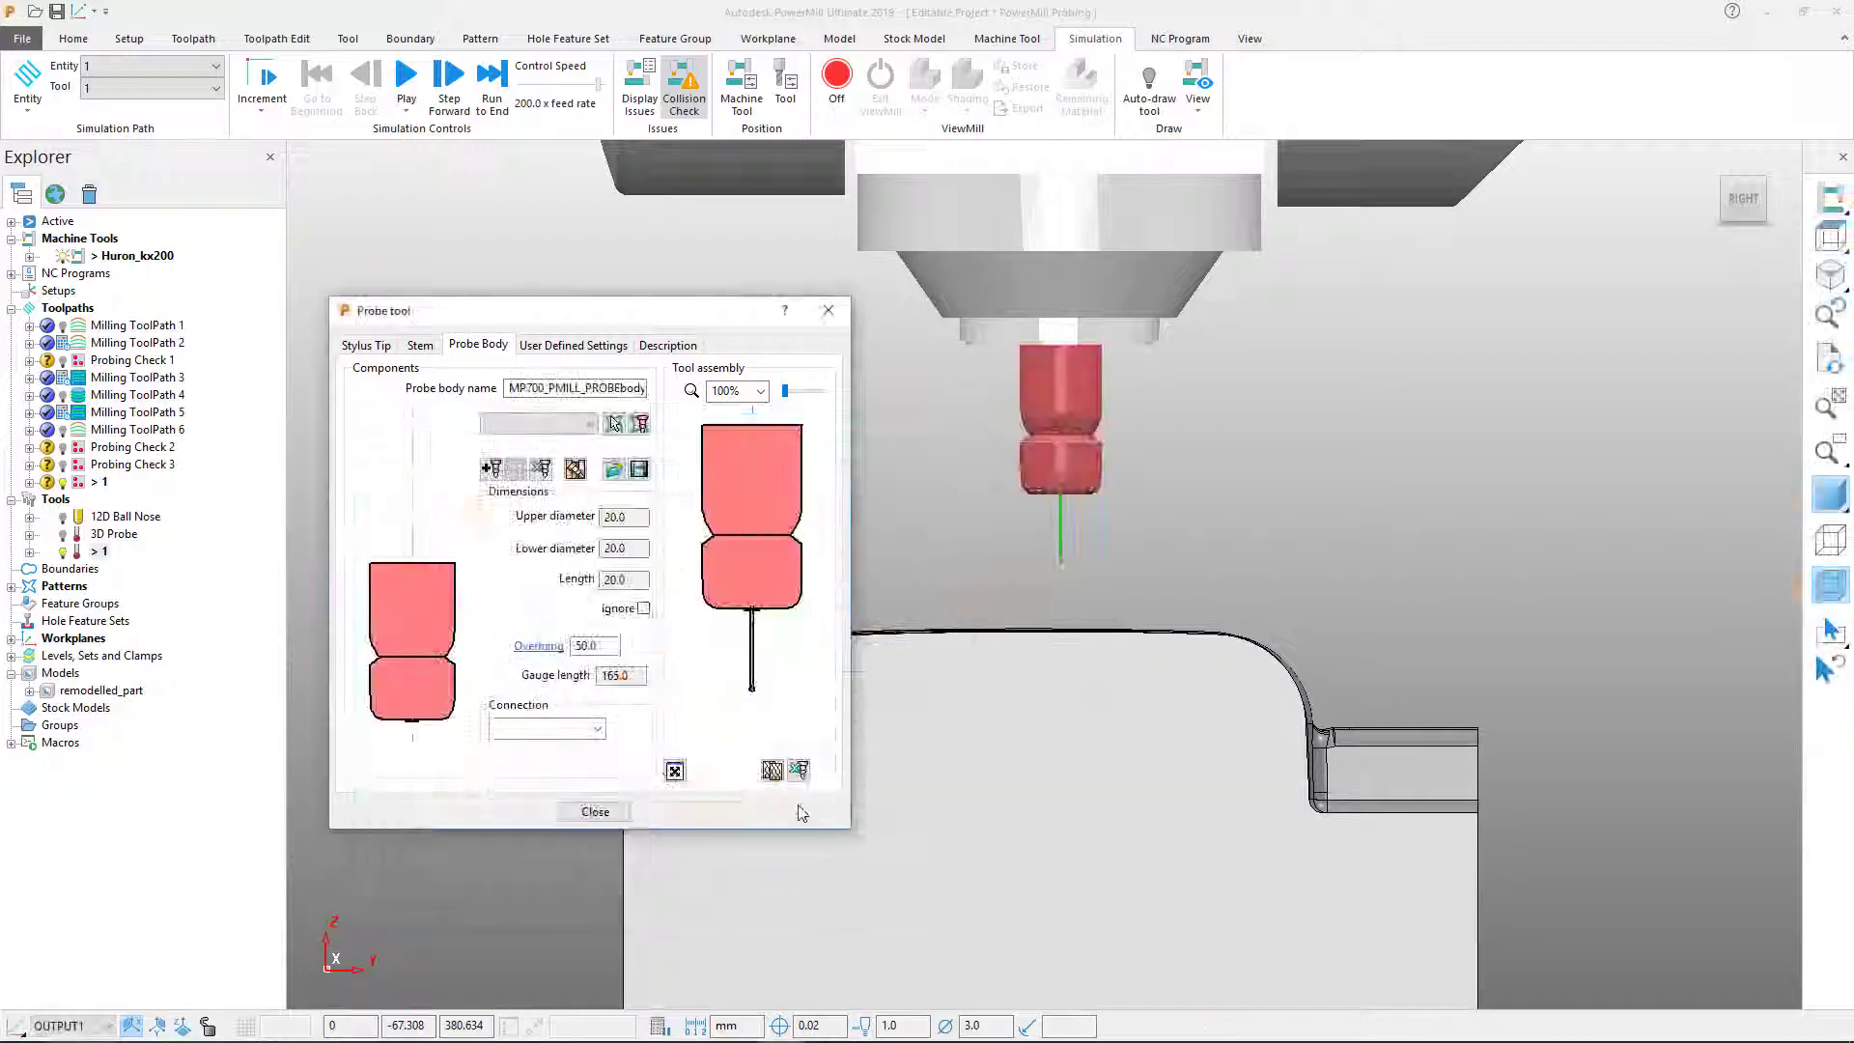
Step: Close the probe tool settings, leaving the 3D probe loaded above the part
left_click(596, 812)
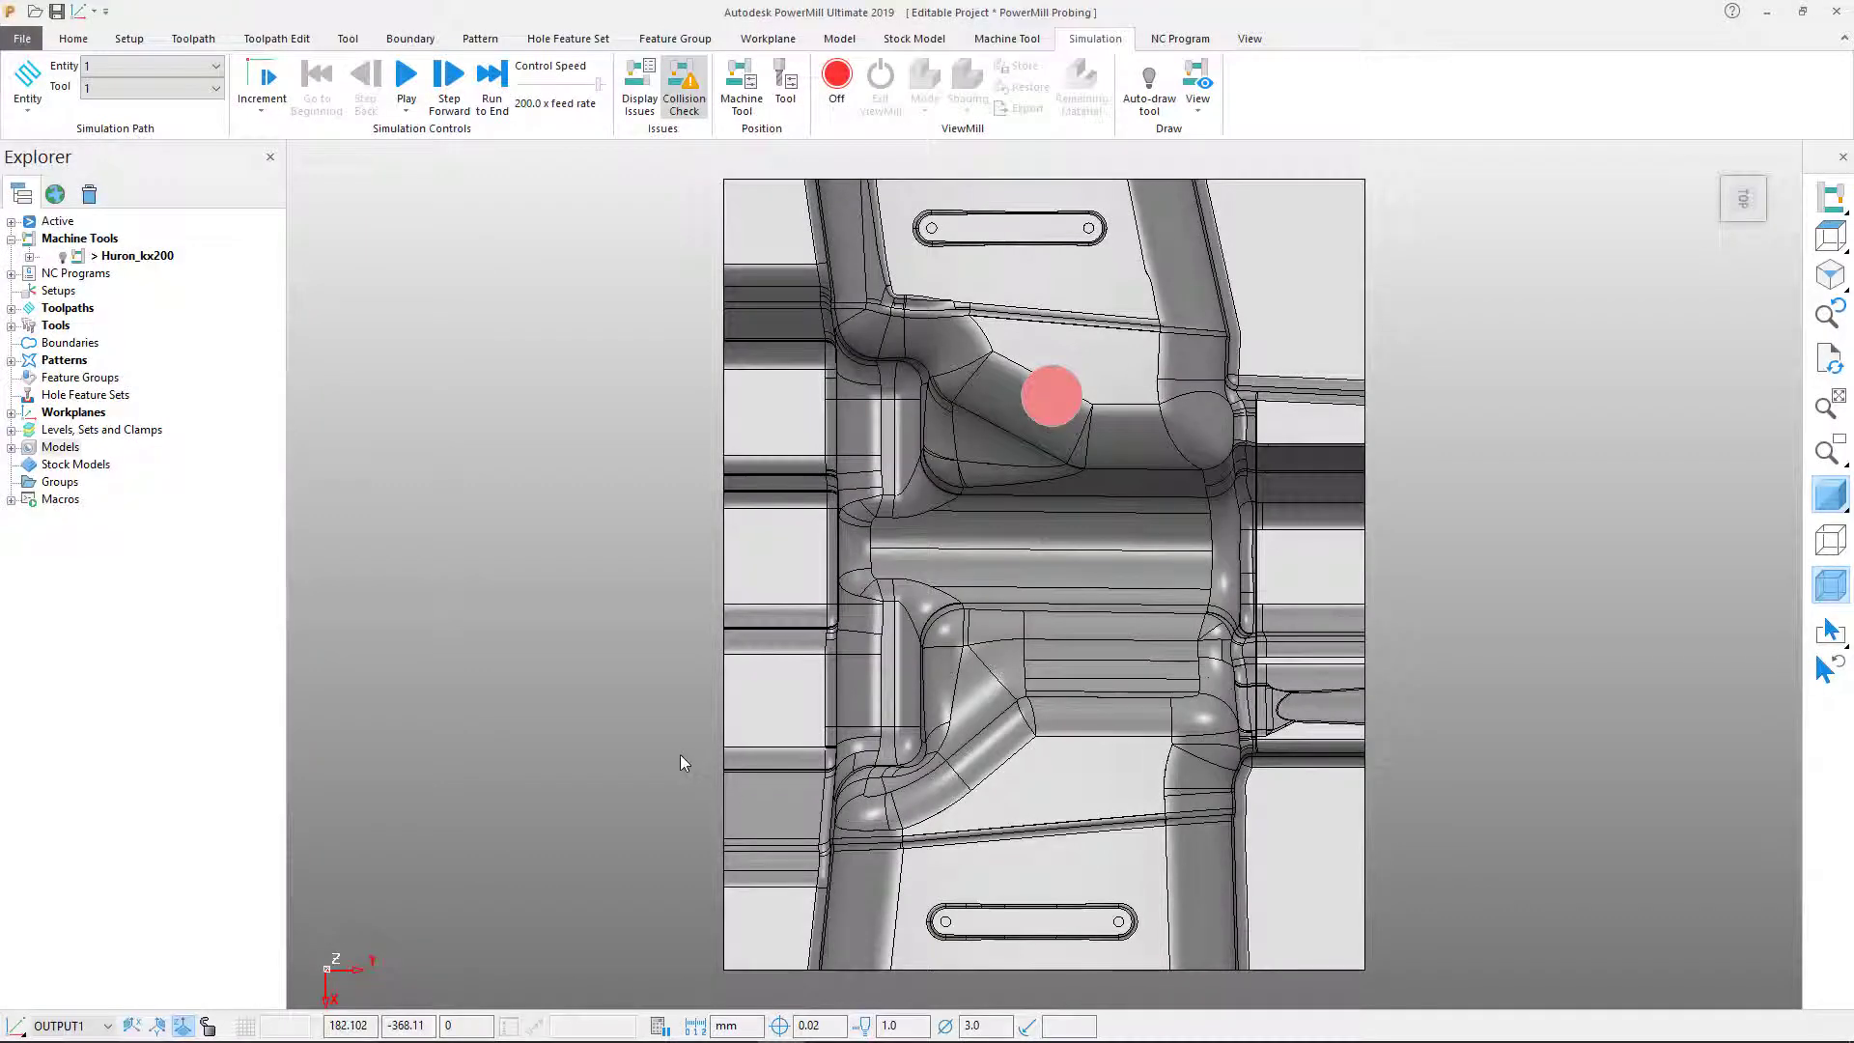
Step: Zoom in on the lower slot and start a new Surface Inspection probing toolpath
middle_click_drag(680, 755, 1472, 1026, "ctrl+shift")
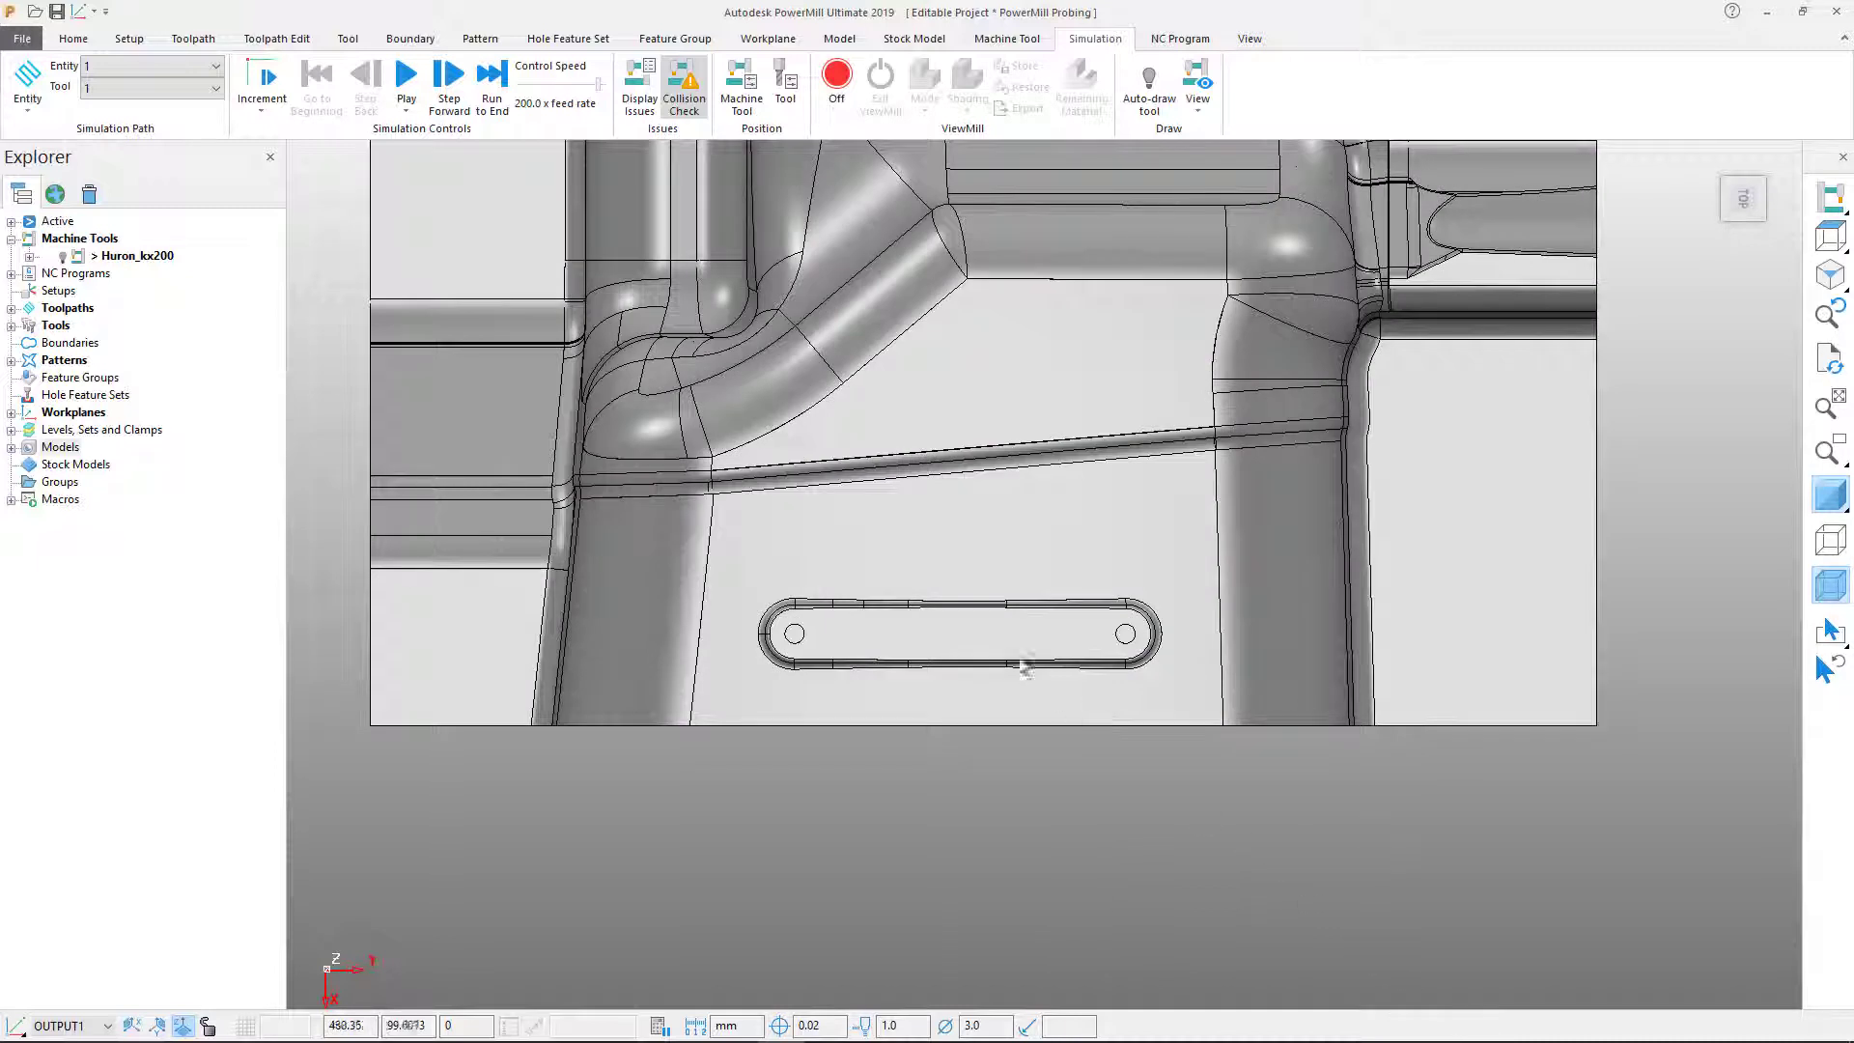
left_click(202, 40)
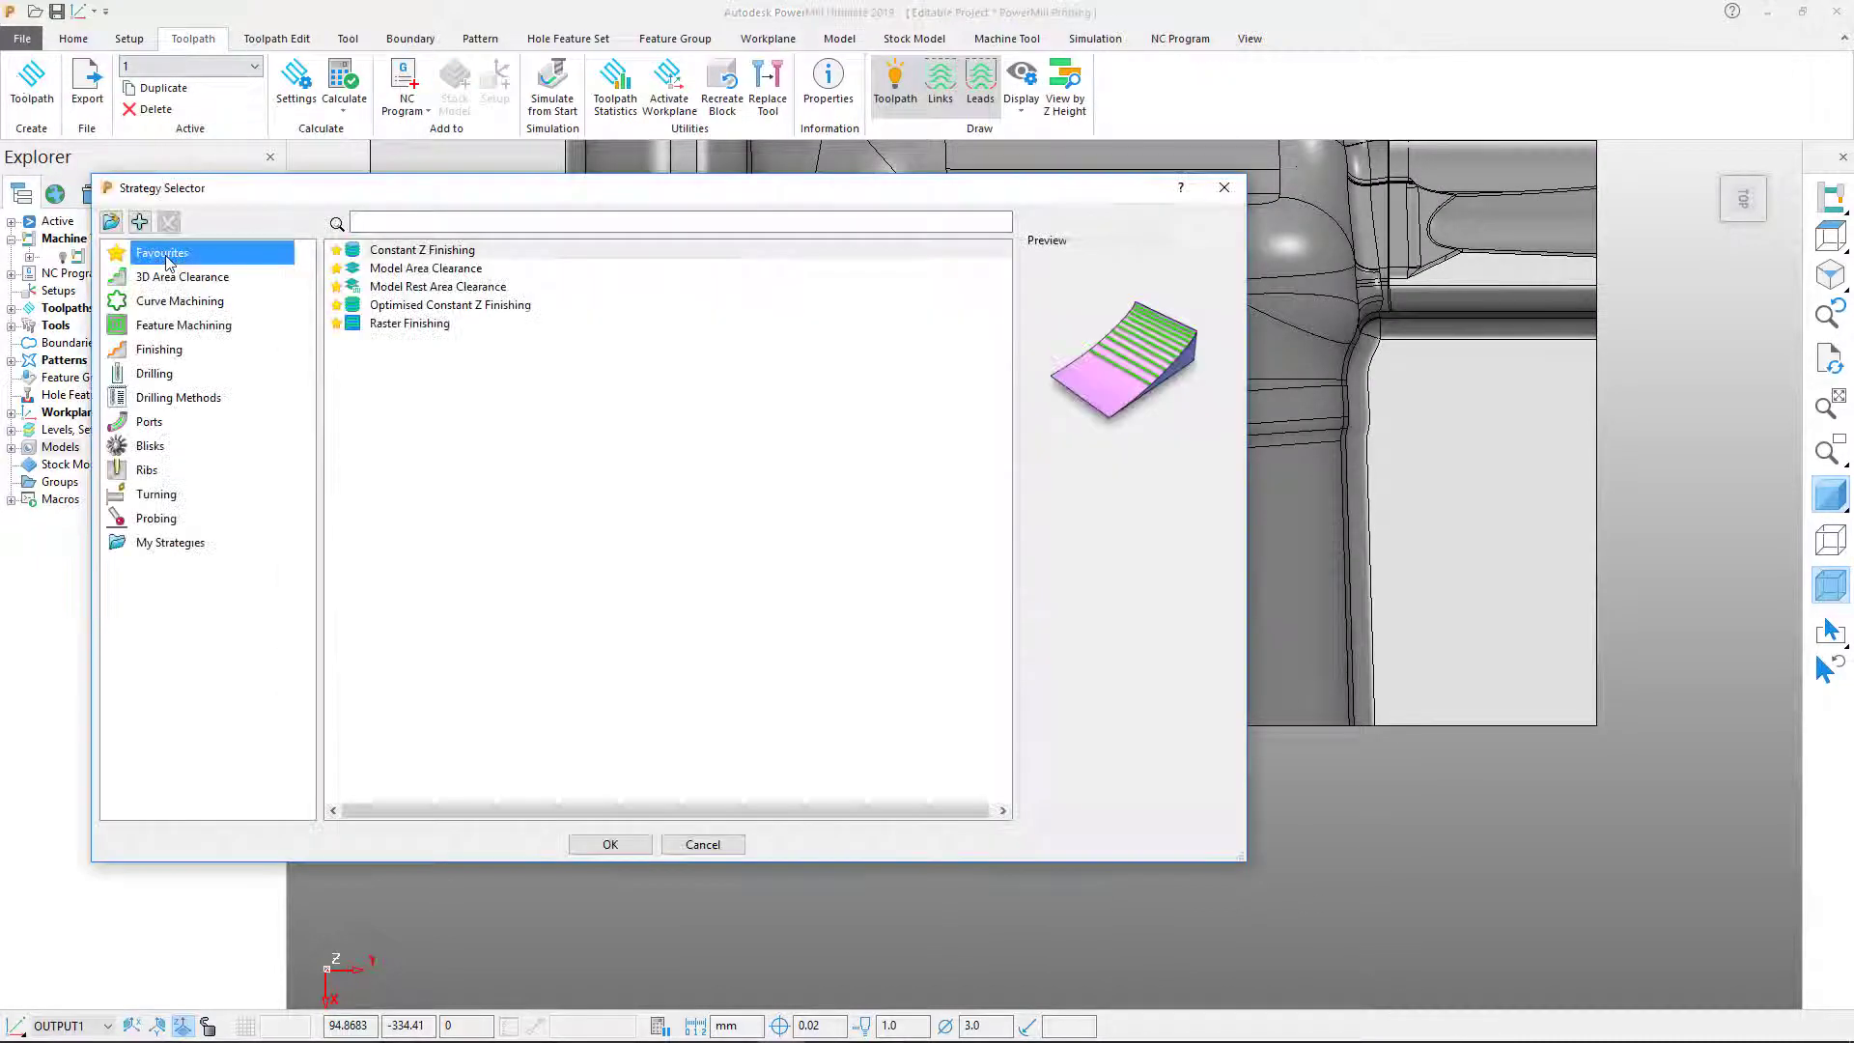
left_click(32, 85)
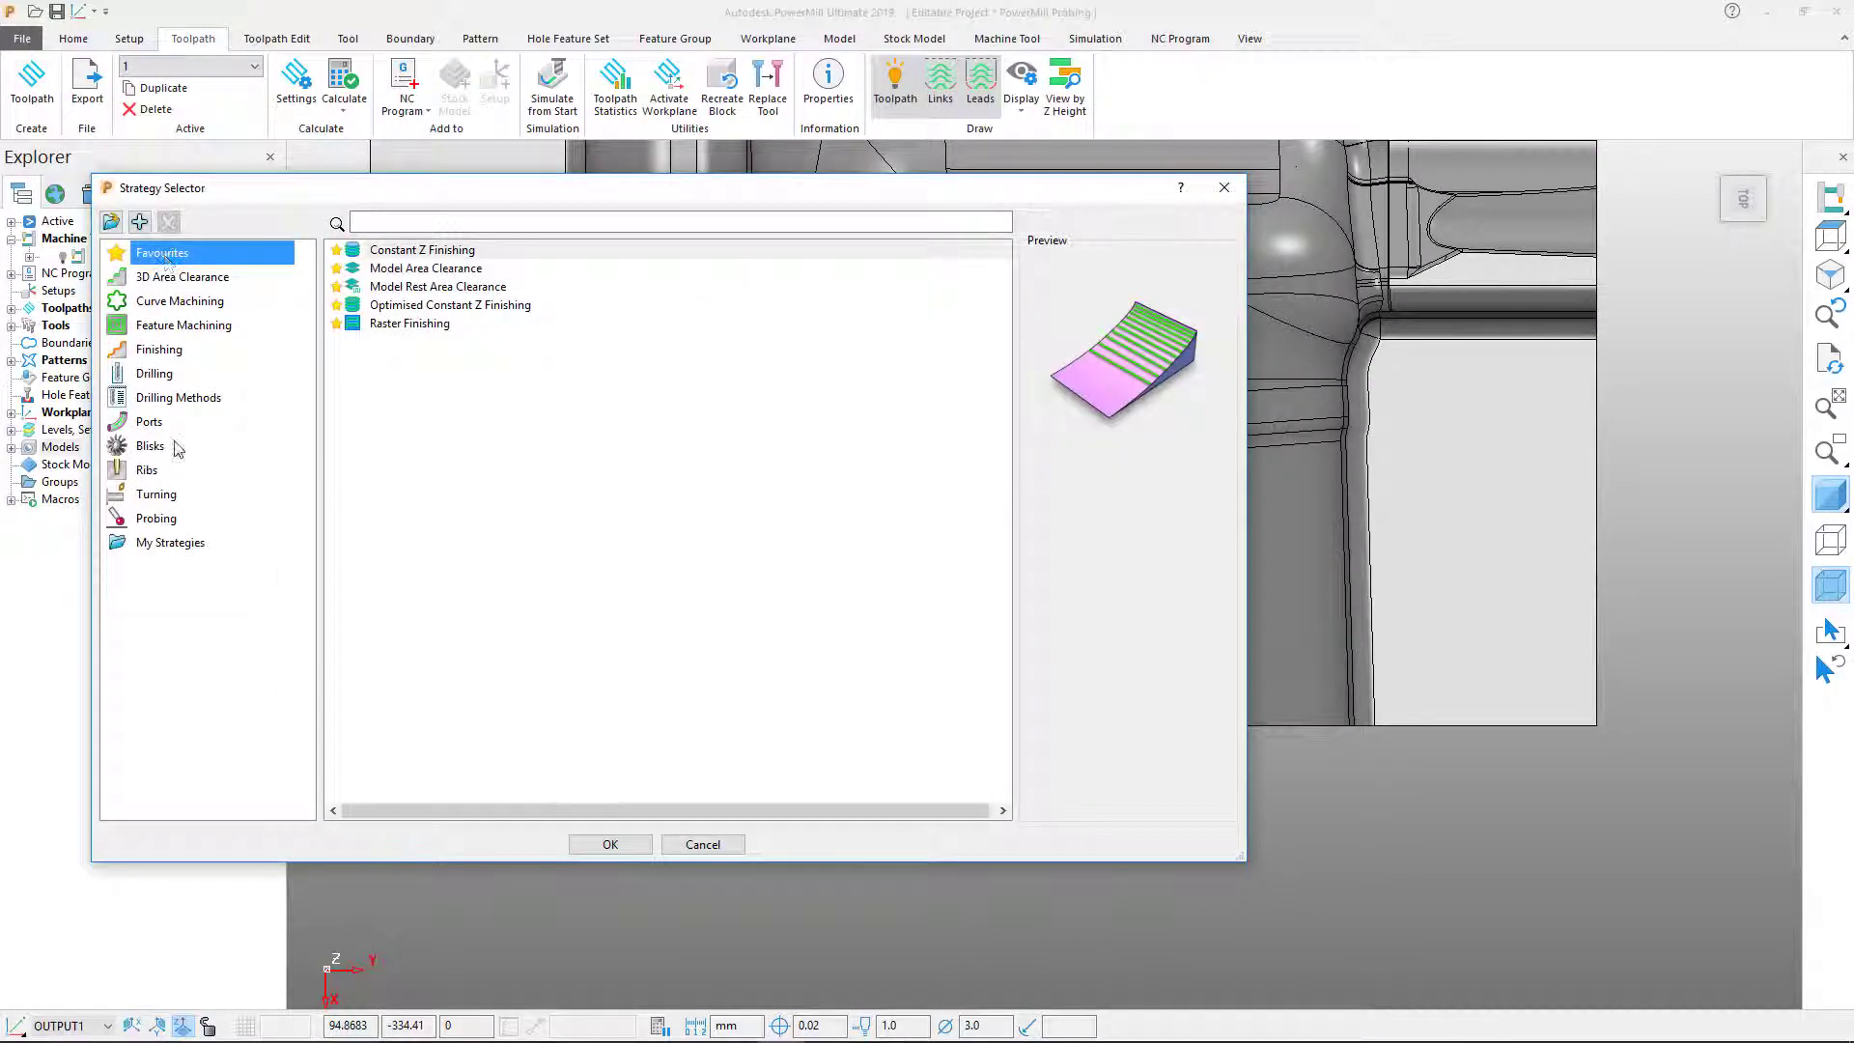
left_click(156, 519)
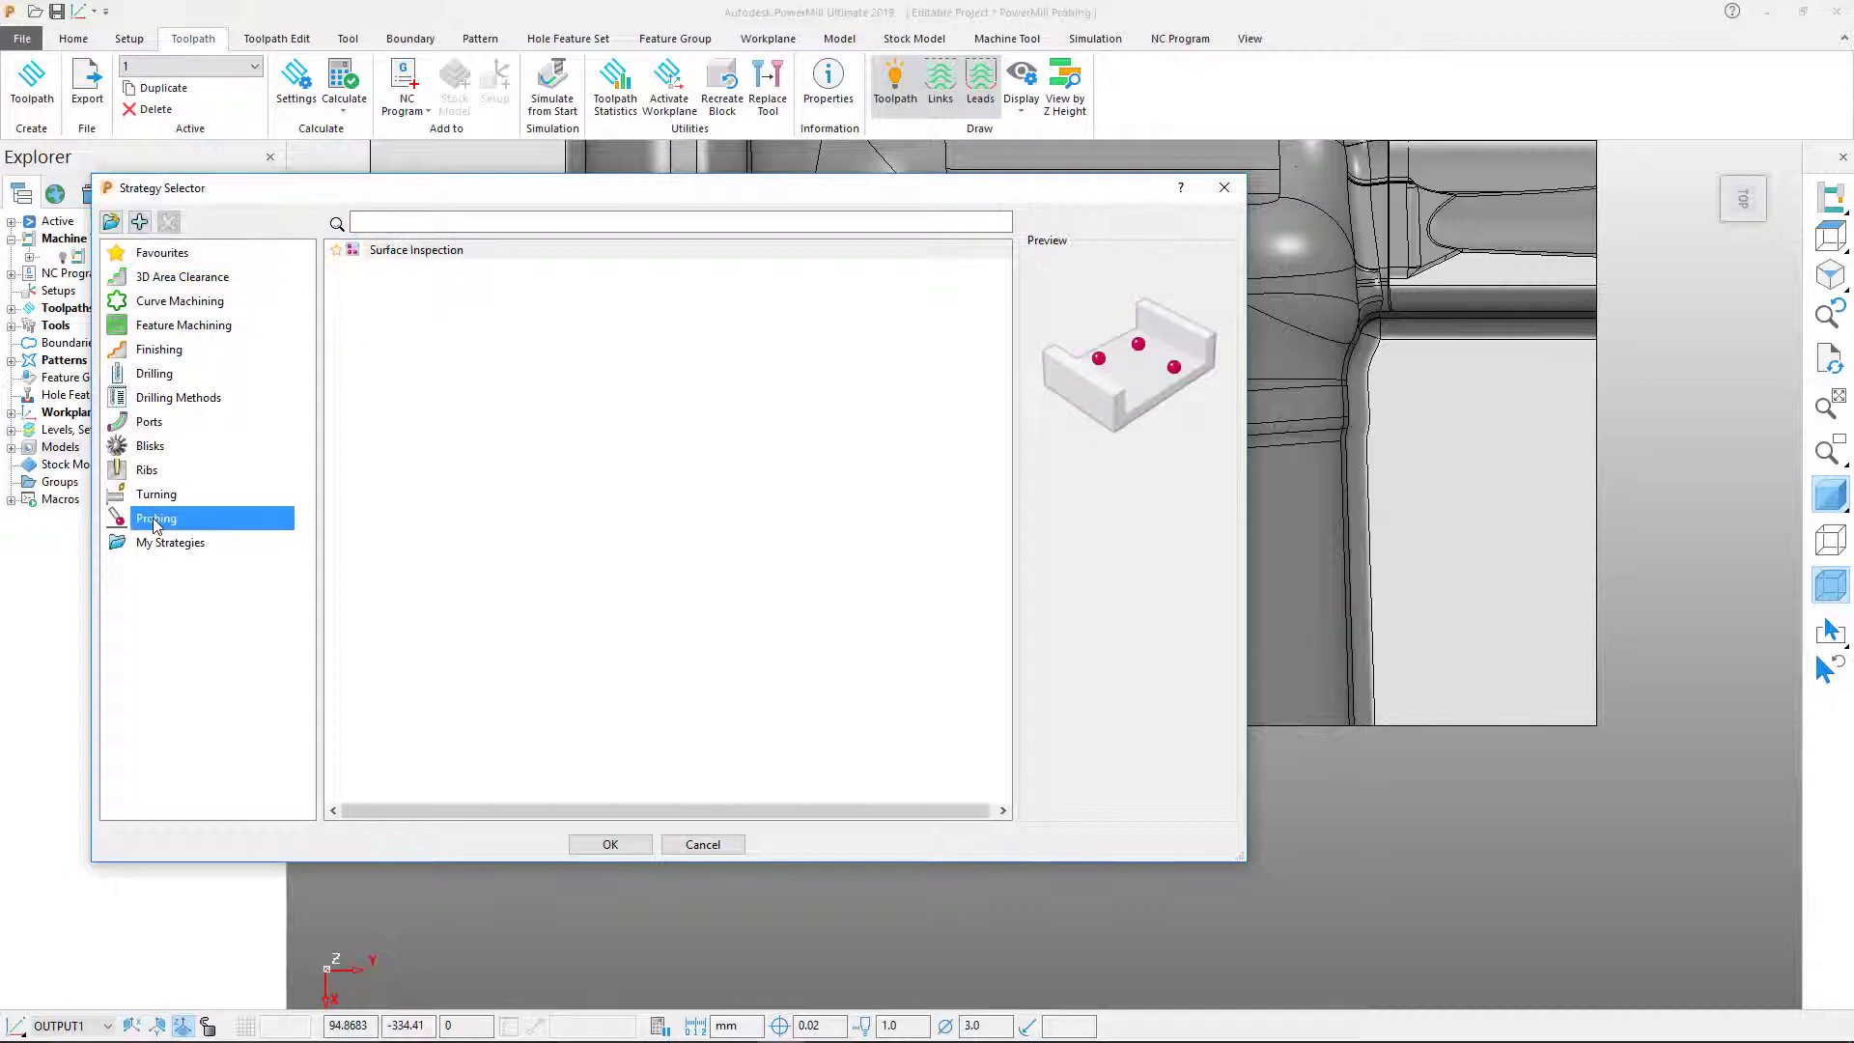
double_click(416, 250)
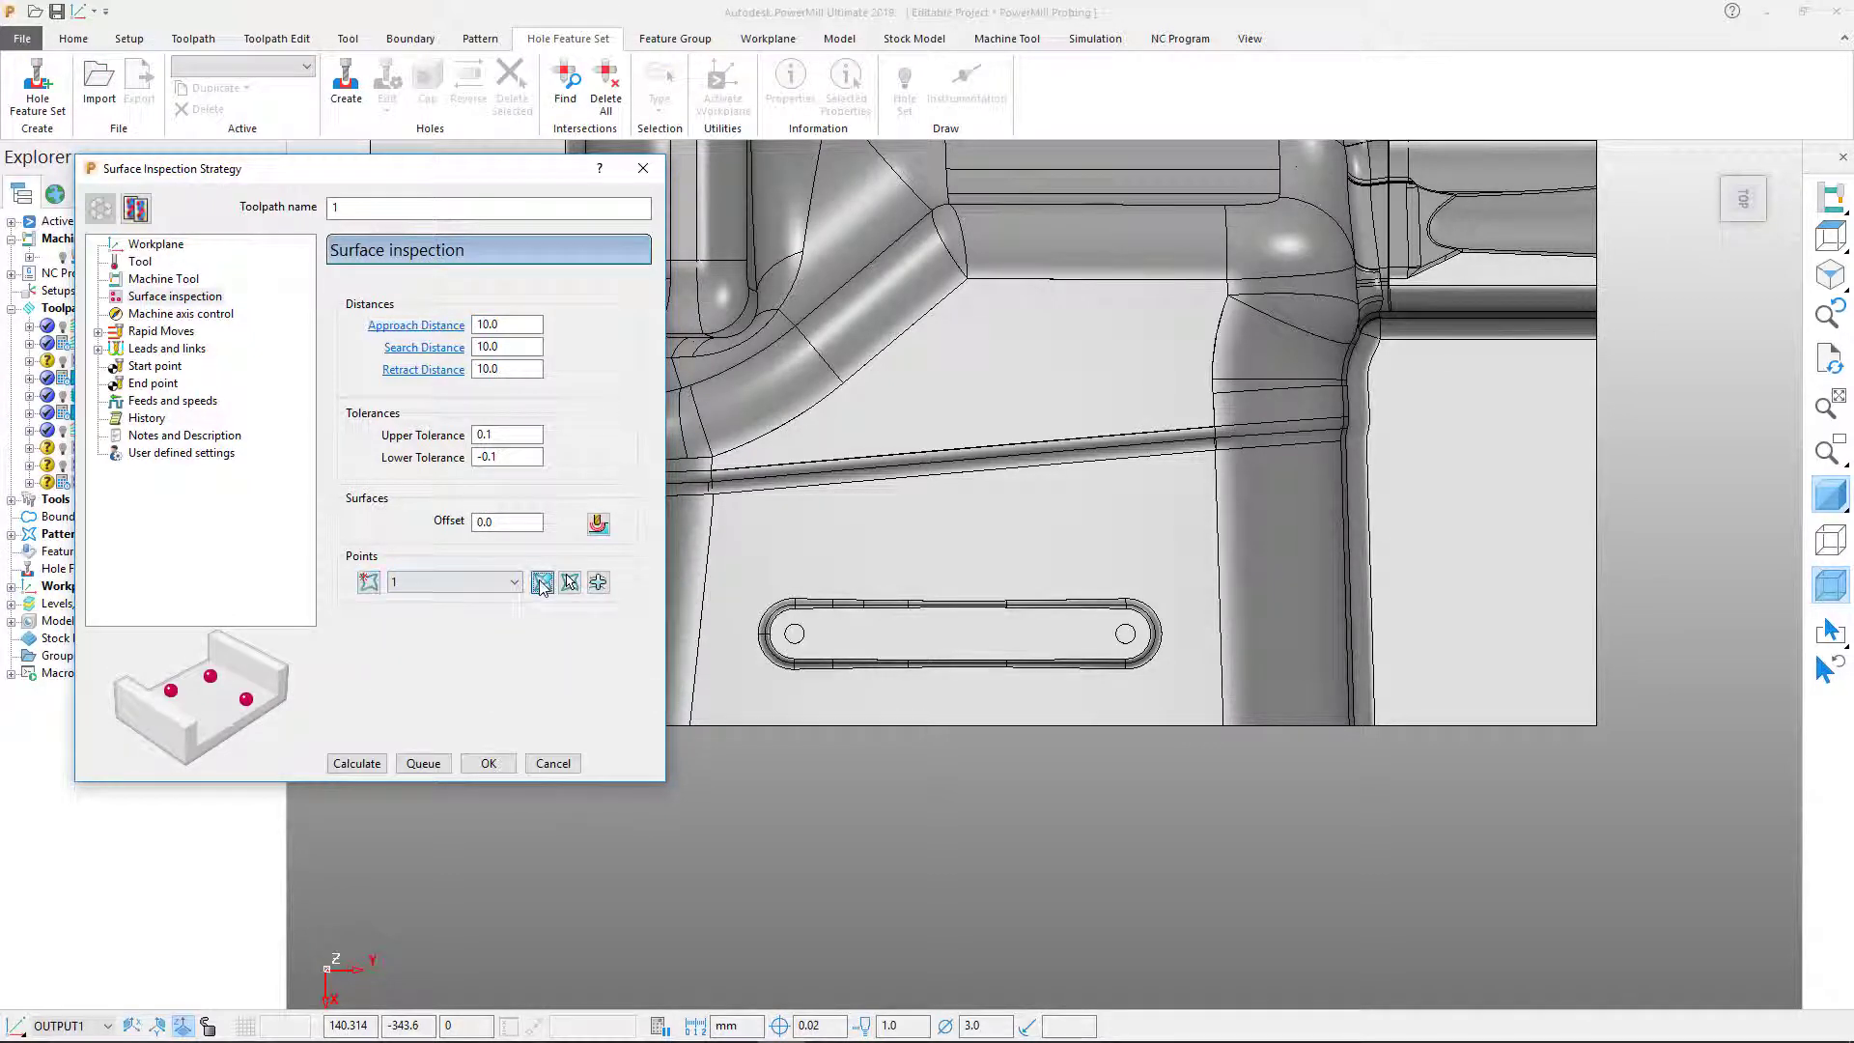
Step: Place four probe points from the top view, two beside each slot, and accept them
left_click(542, 582)
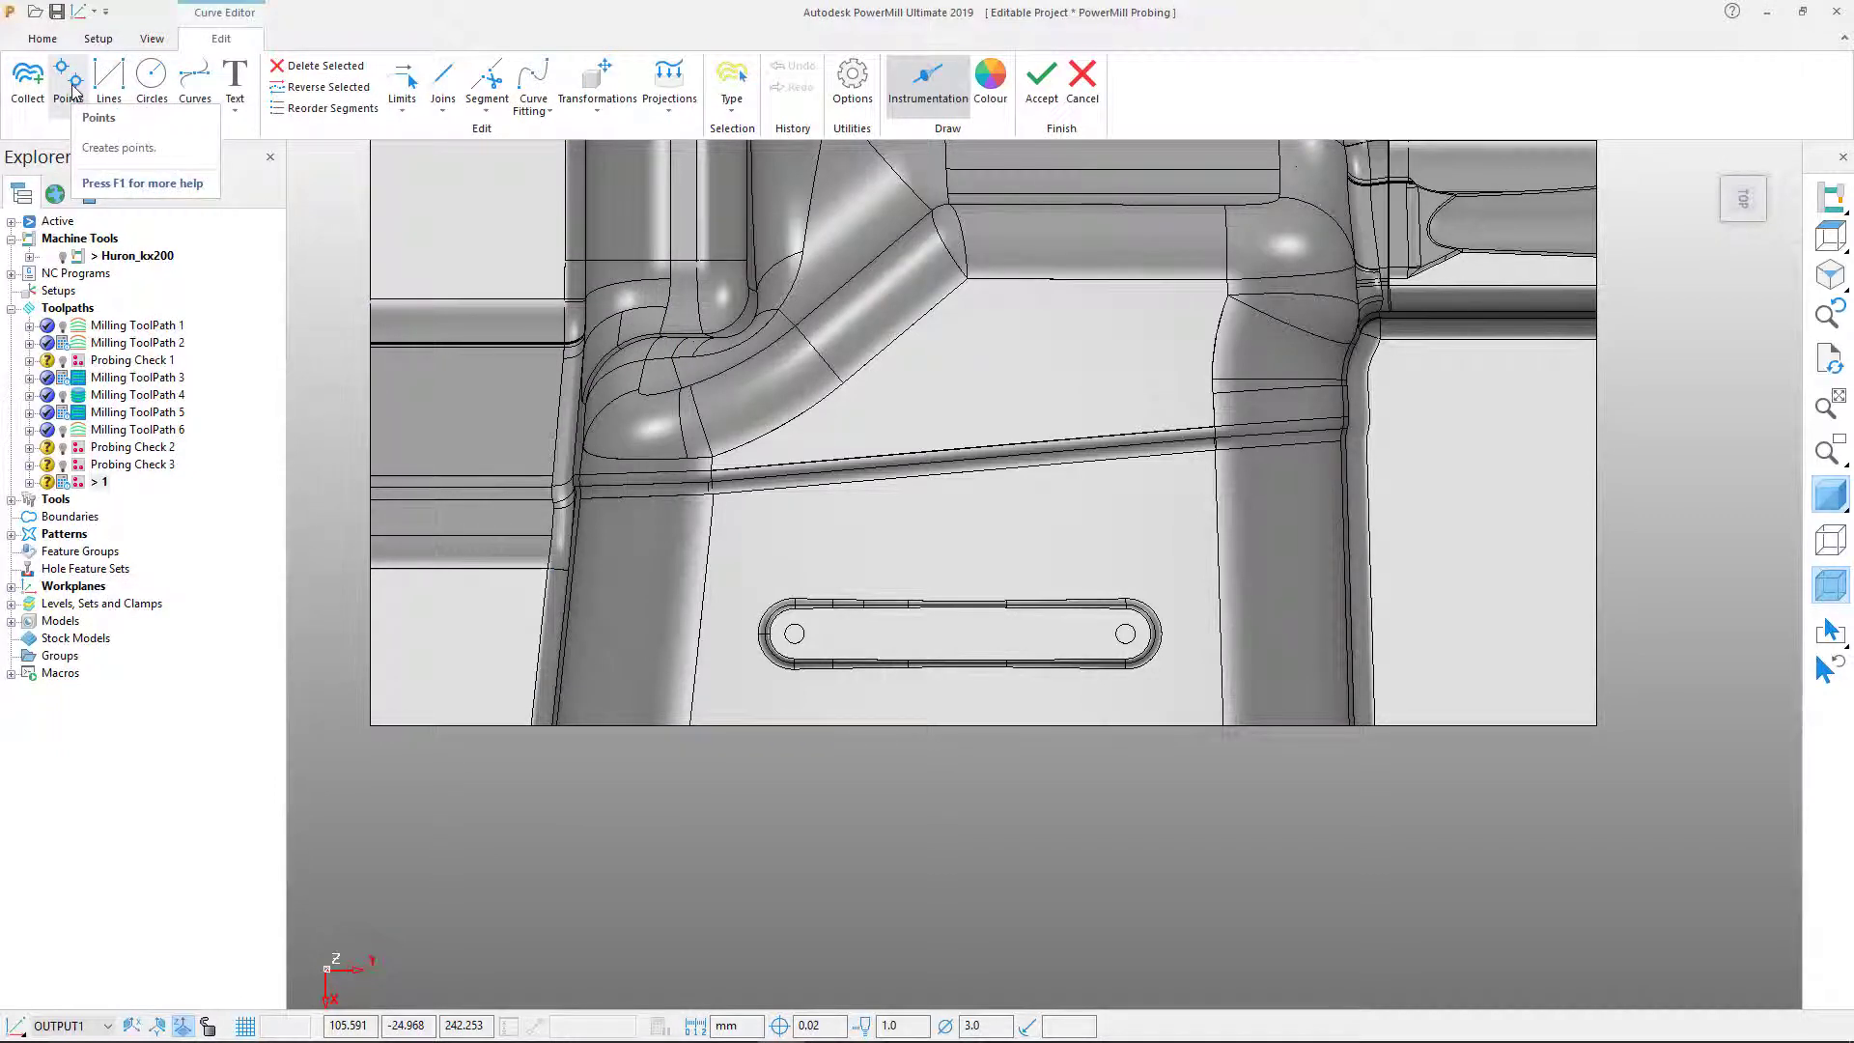
left_click(73, 87)
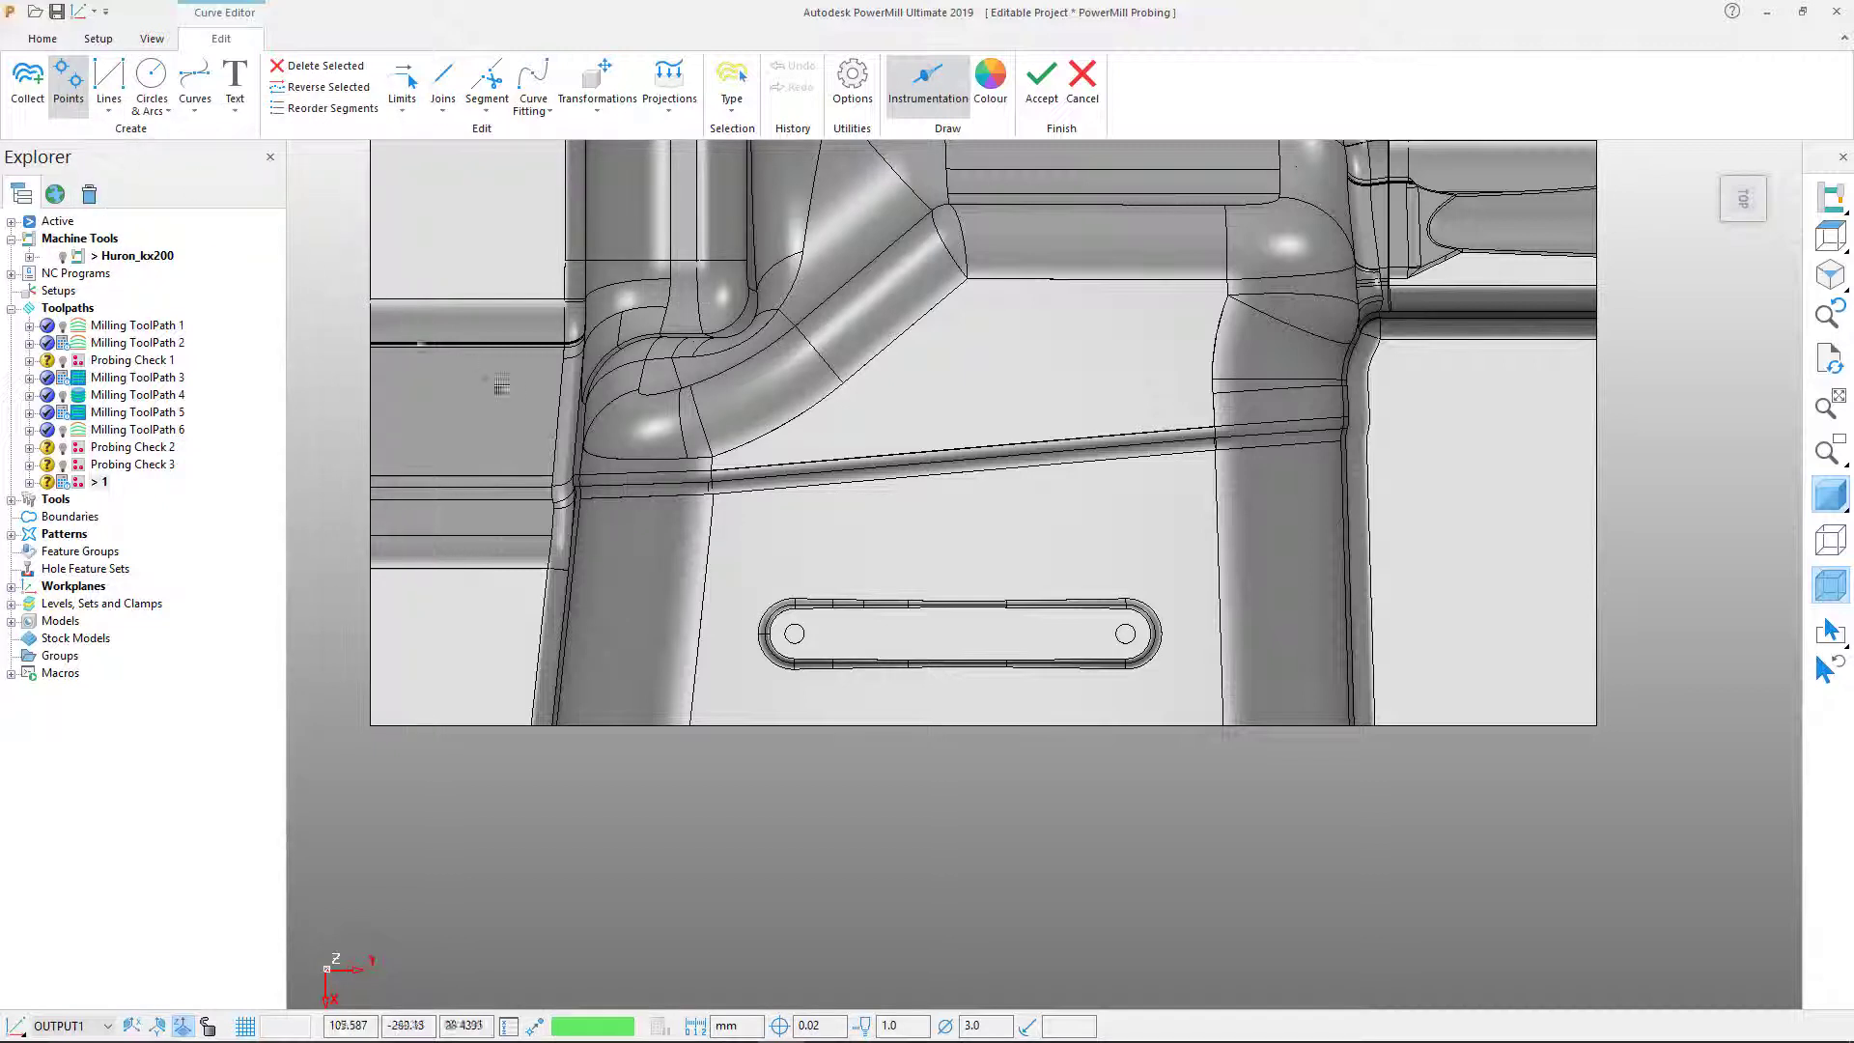
left_click(793, 543)
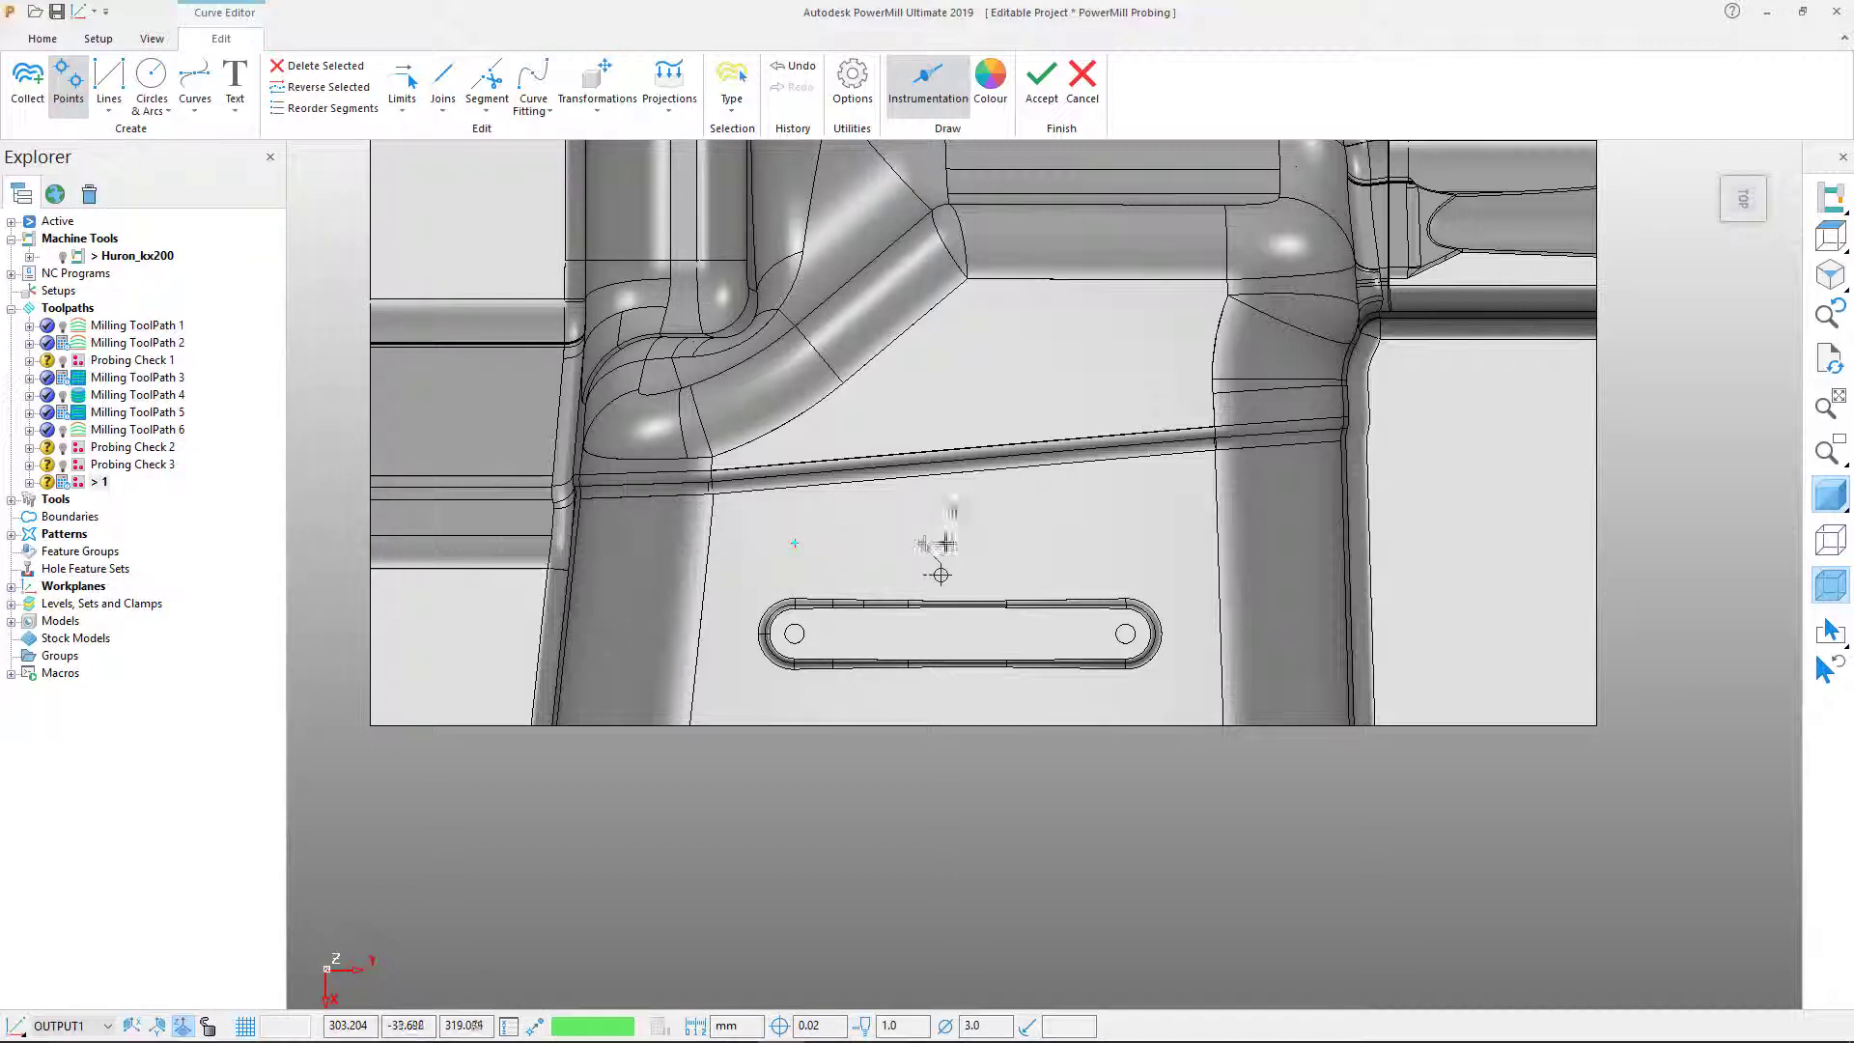
left_click(801, 66)
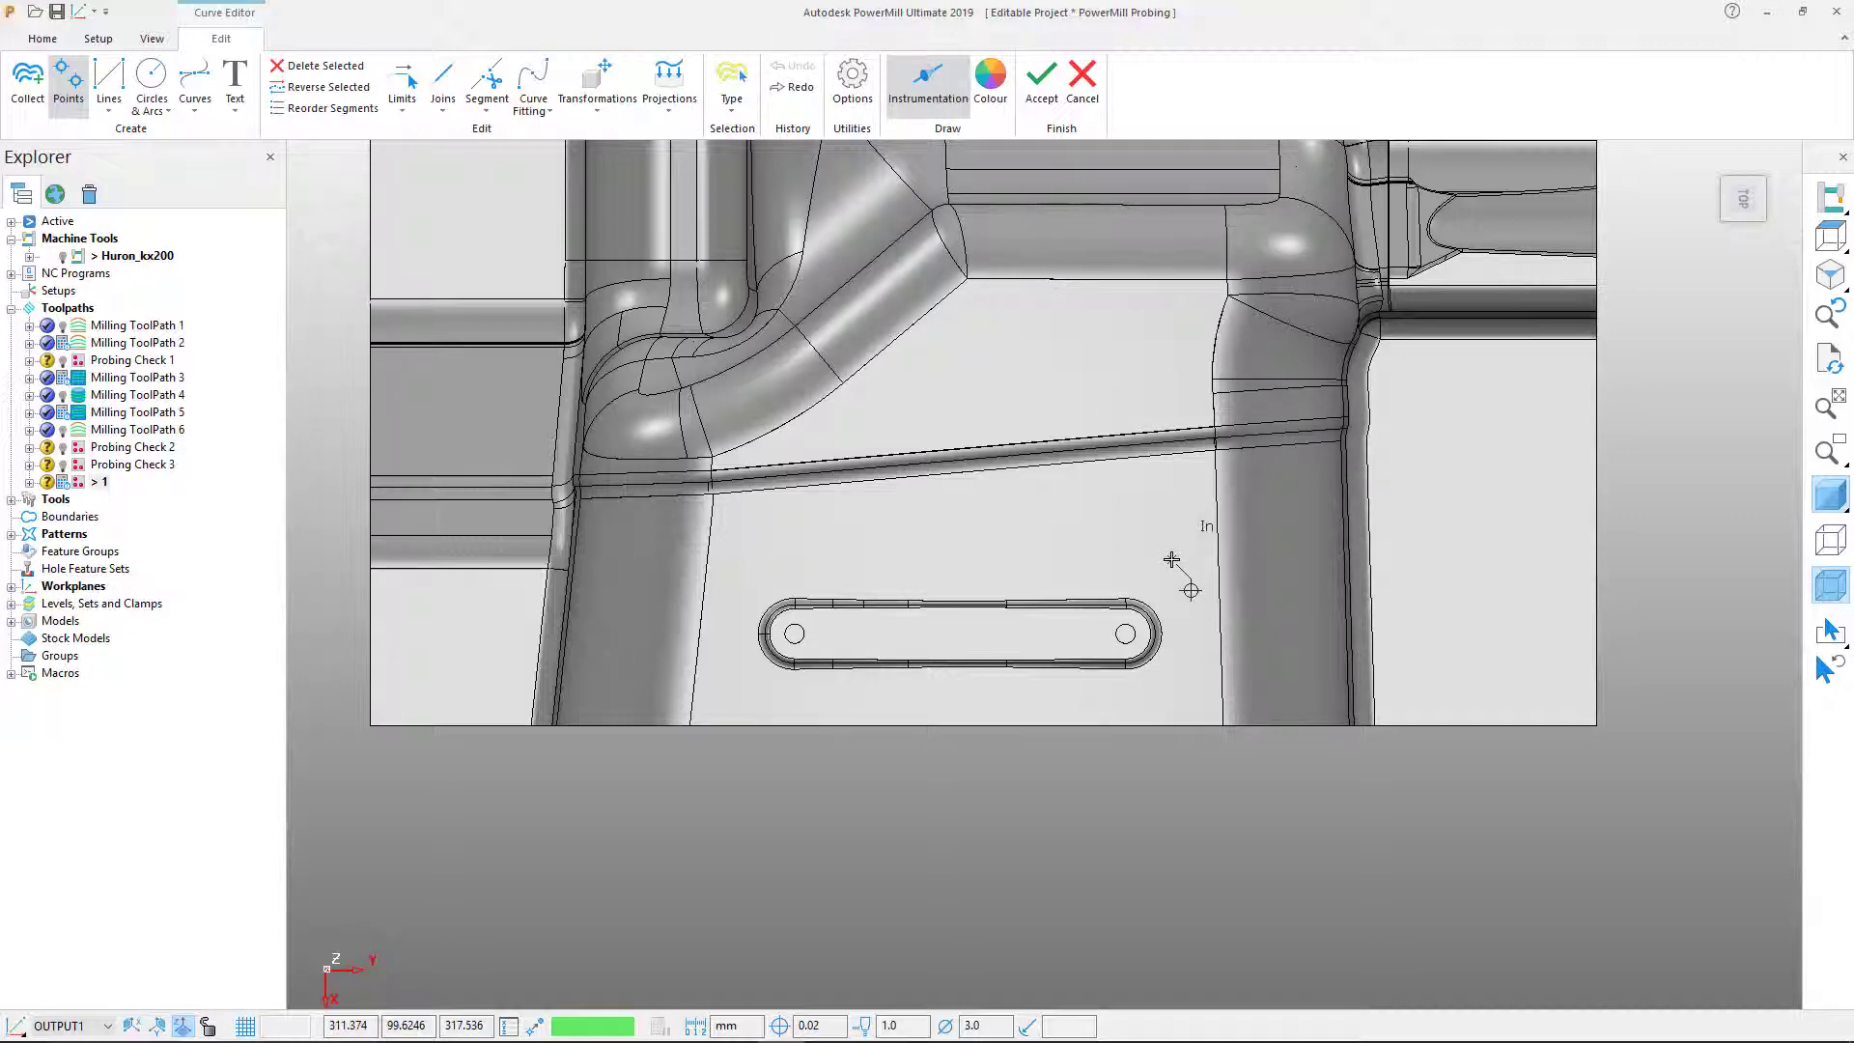
left_click(1743, 199)
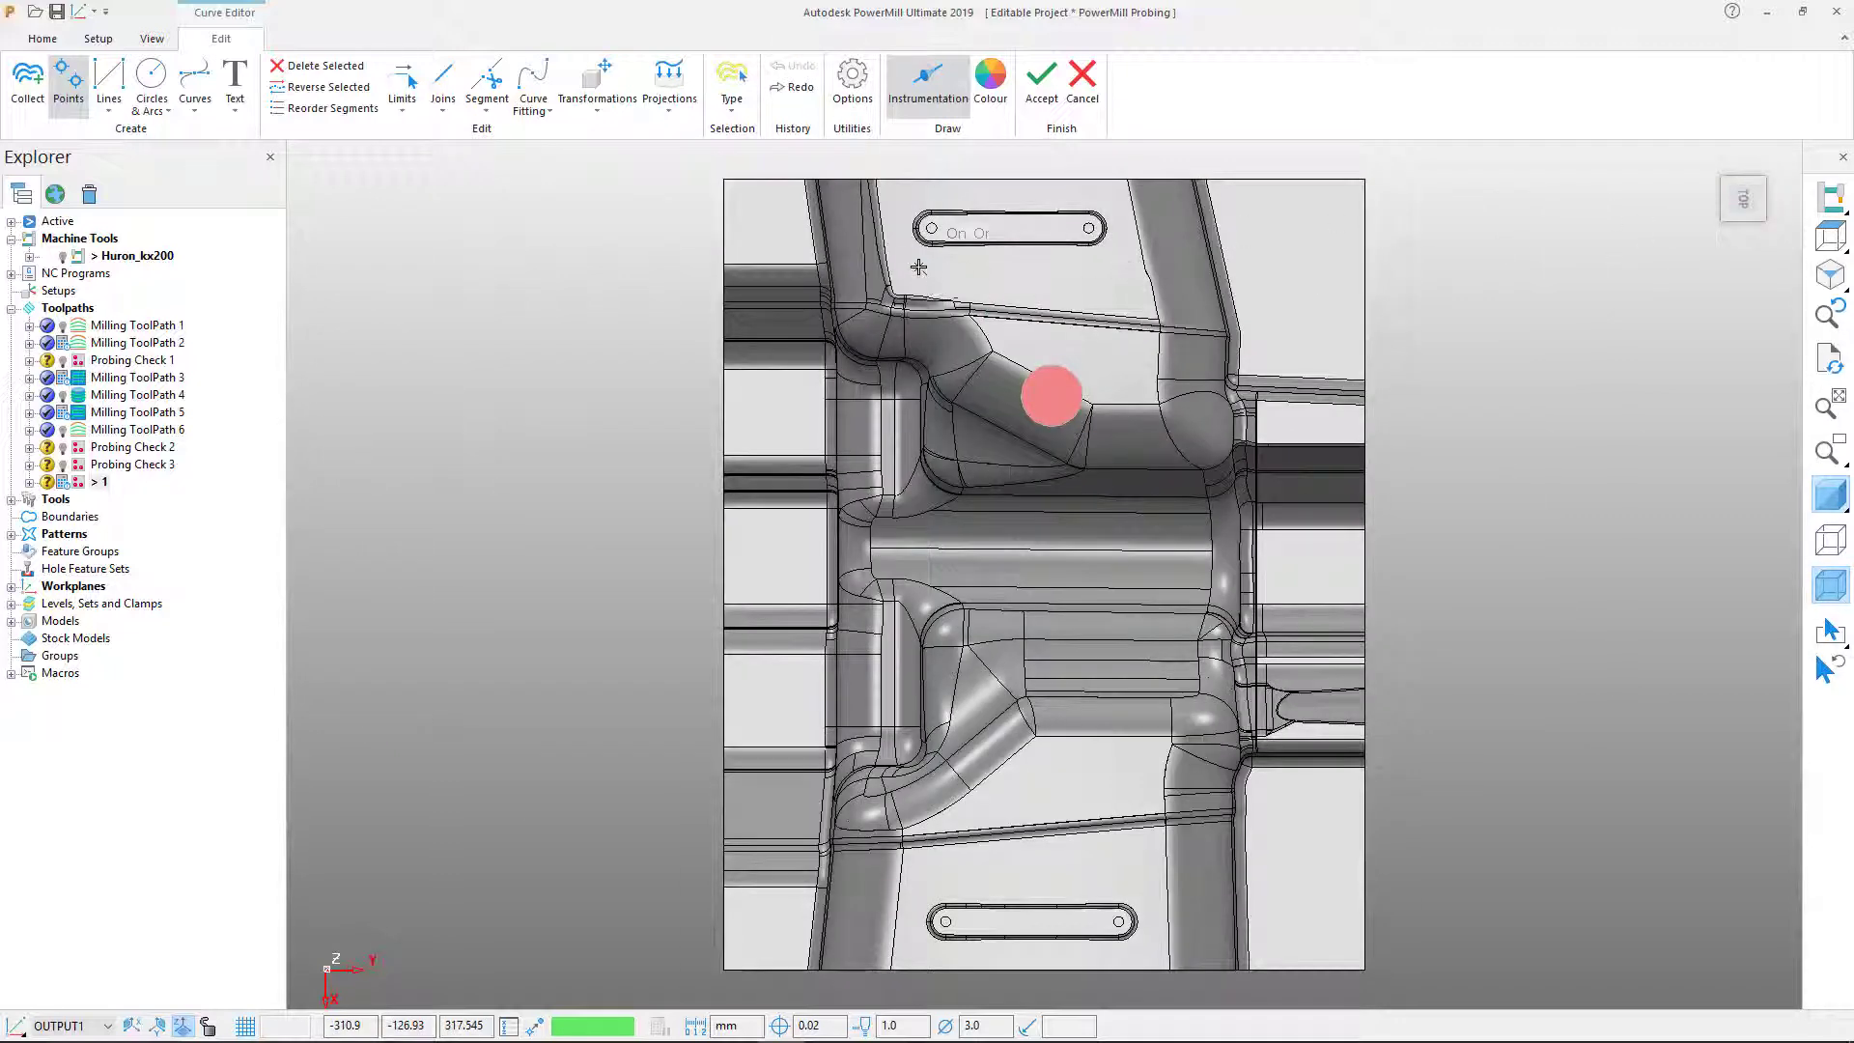
left_click(919, 268)
left_click(1115, 276)
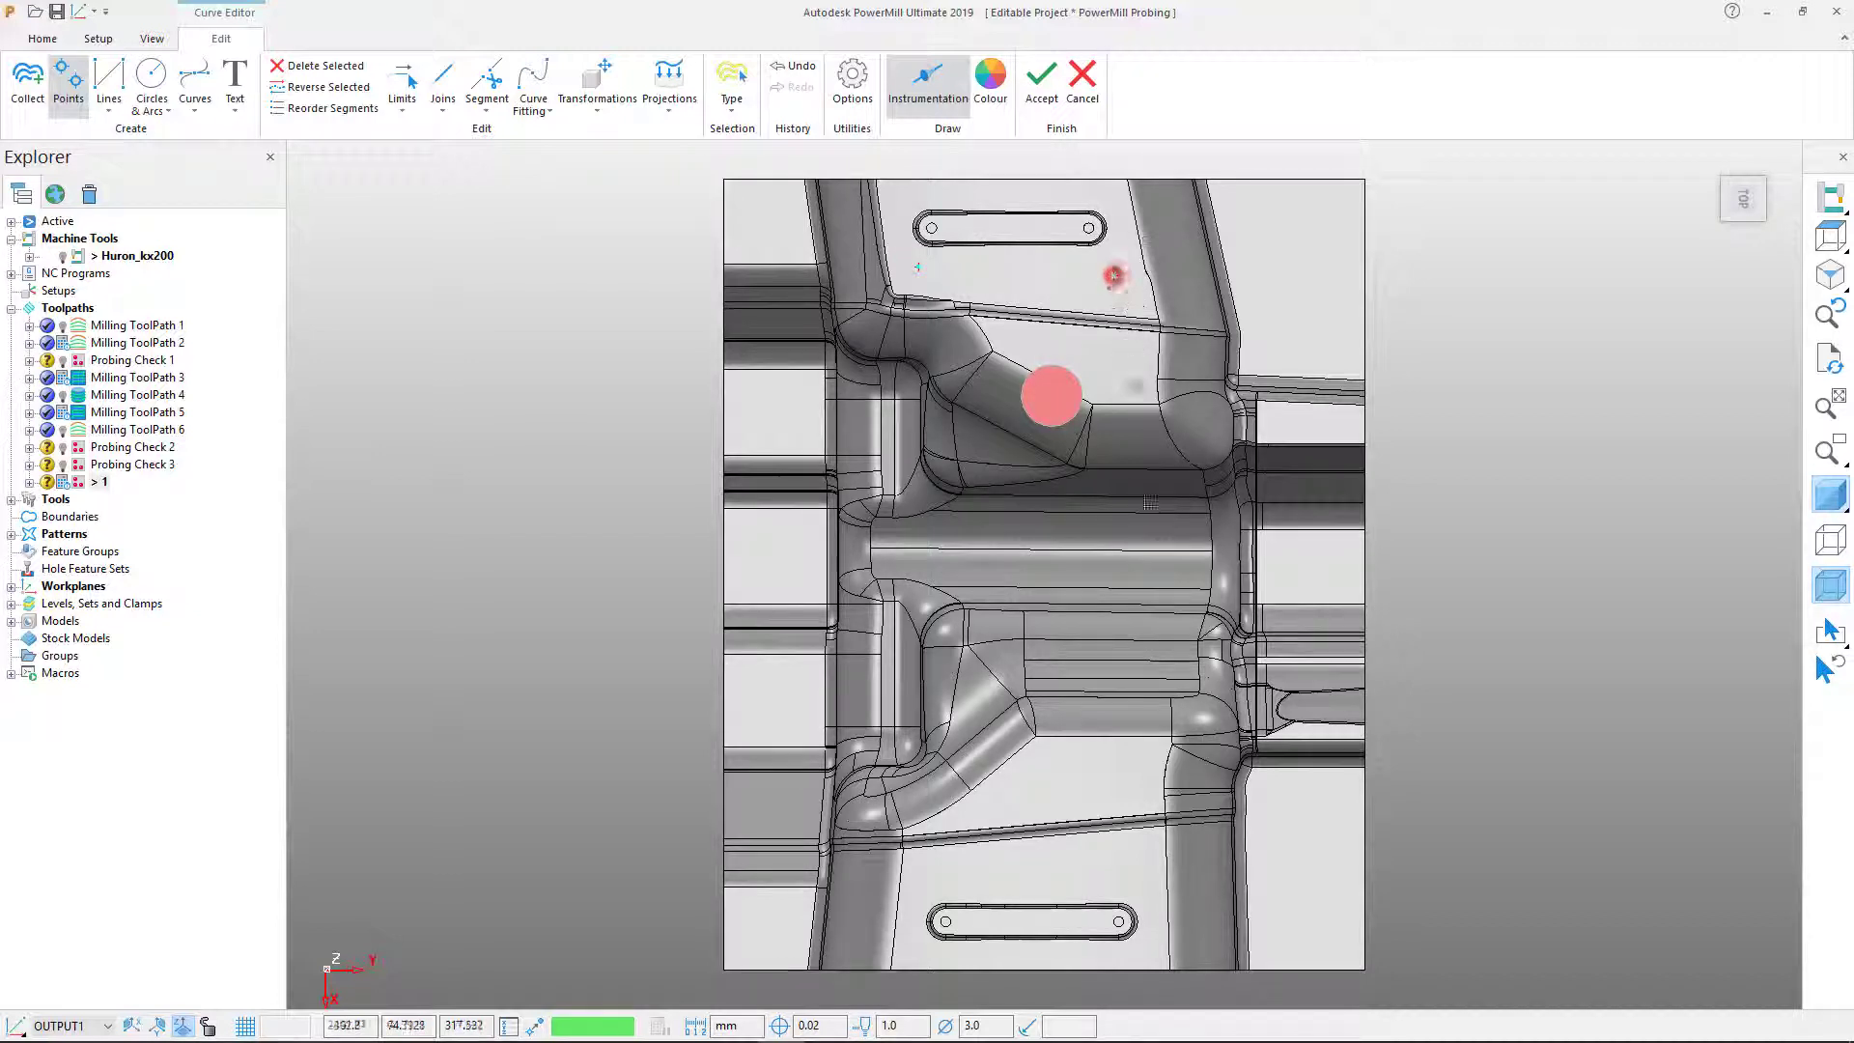
left_click(1127, 869)
left_click(935, 874)
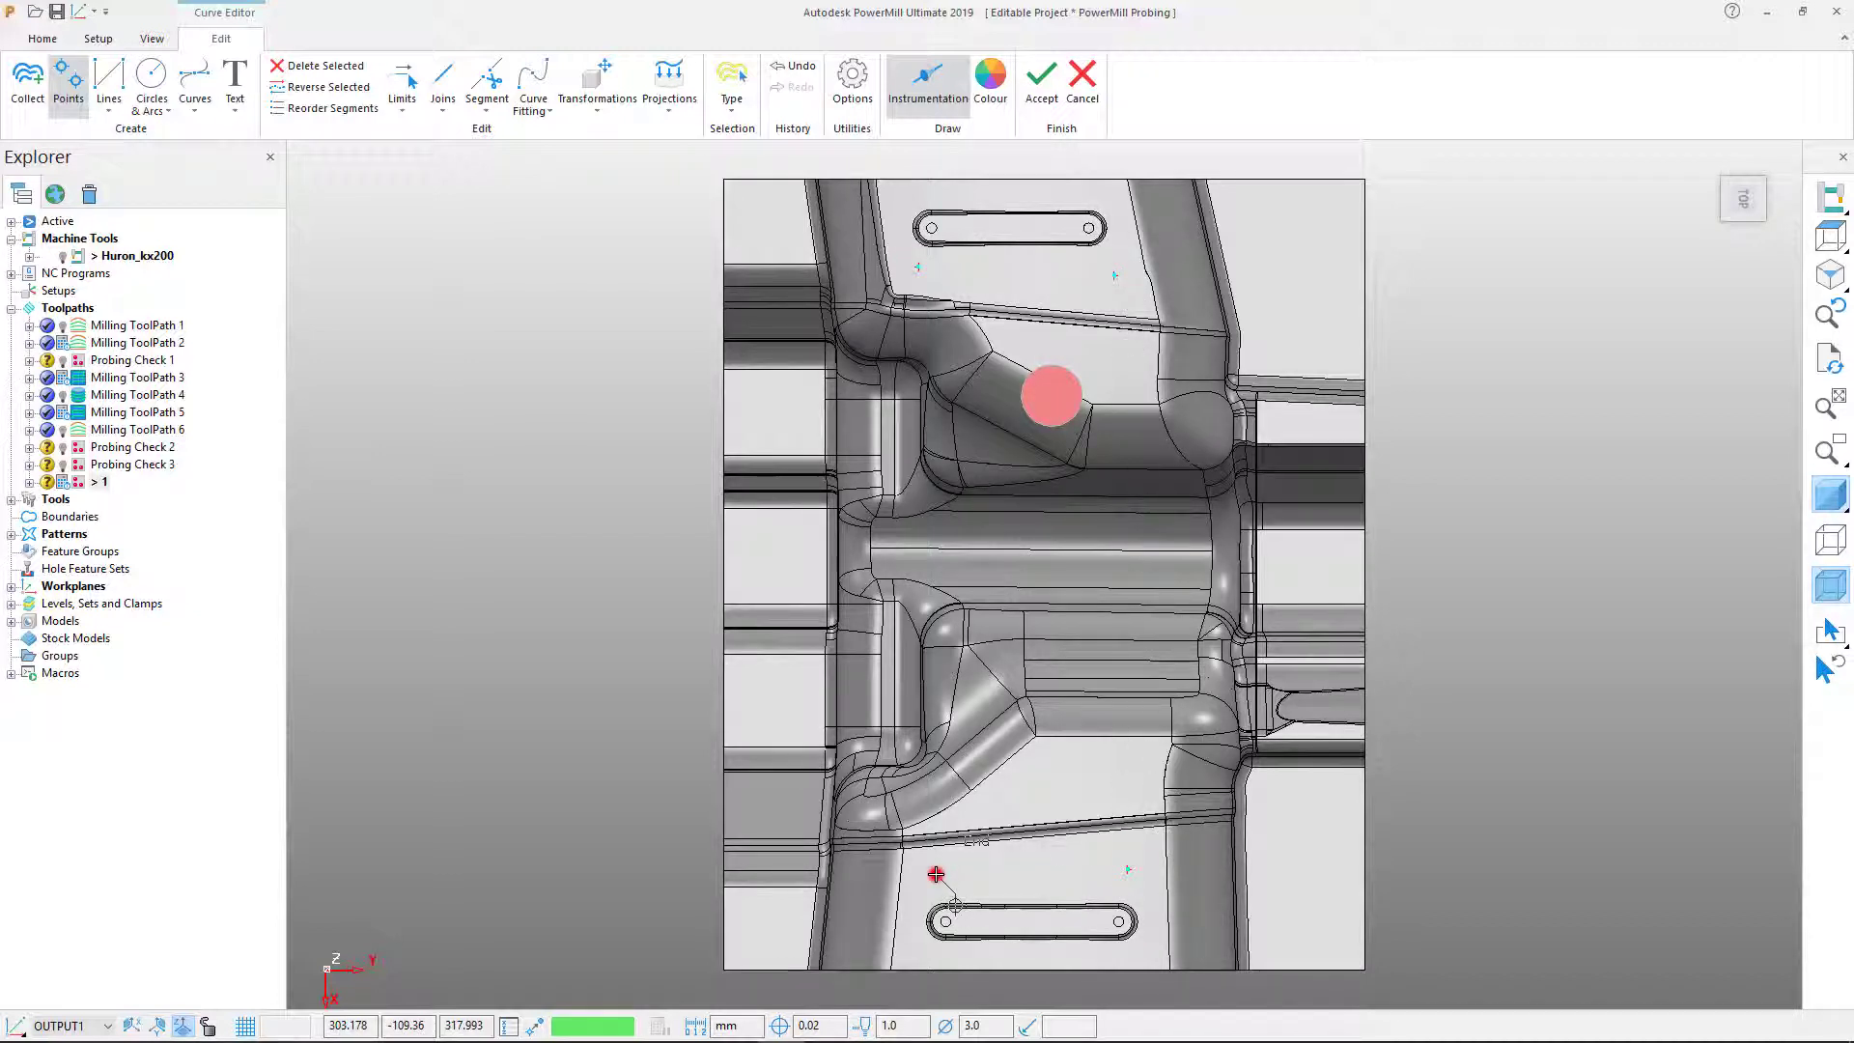
left_click(1055, 98)
Step: Calculate Surface Inspection toolpath 1 and view it from an isometric angle
left_click(357, 764)
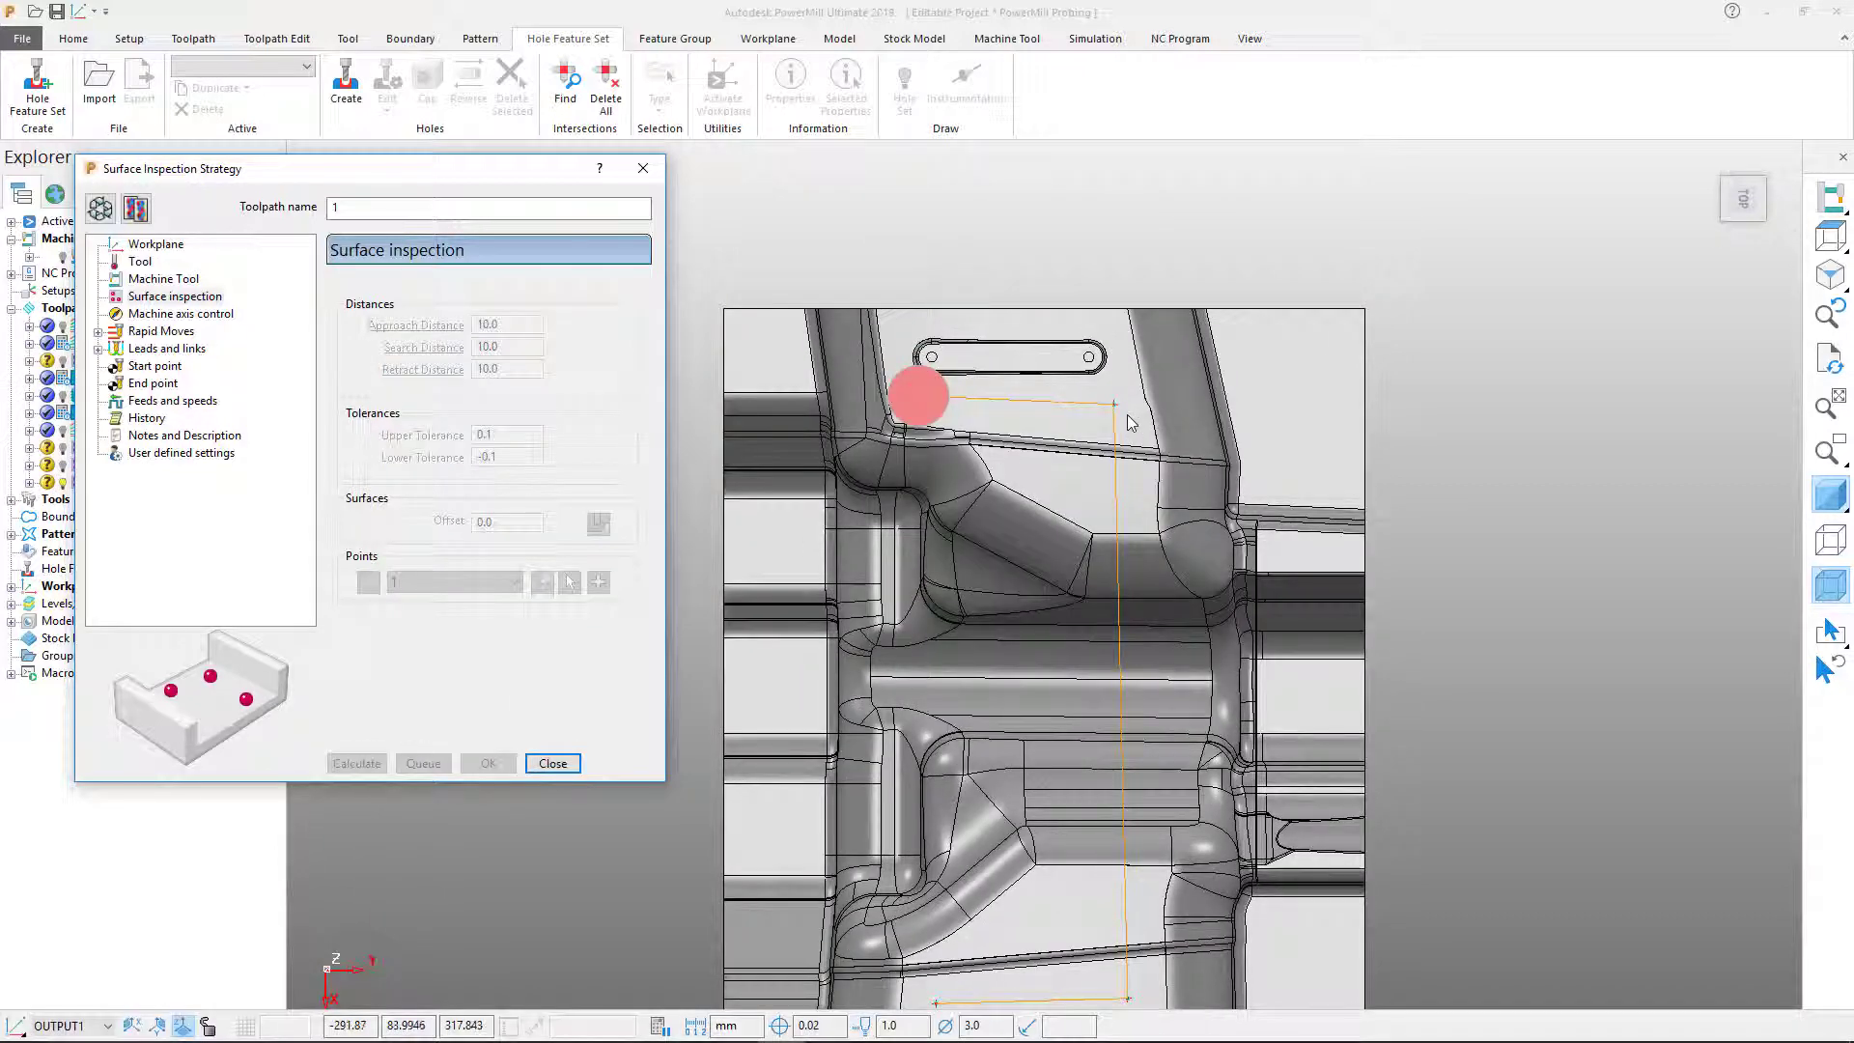
left_click(1746, 200)
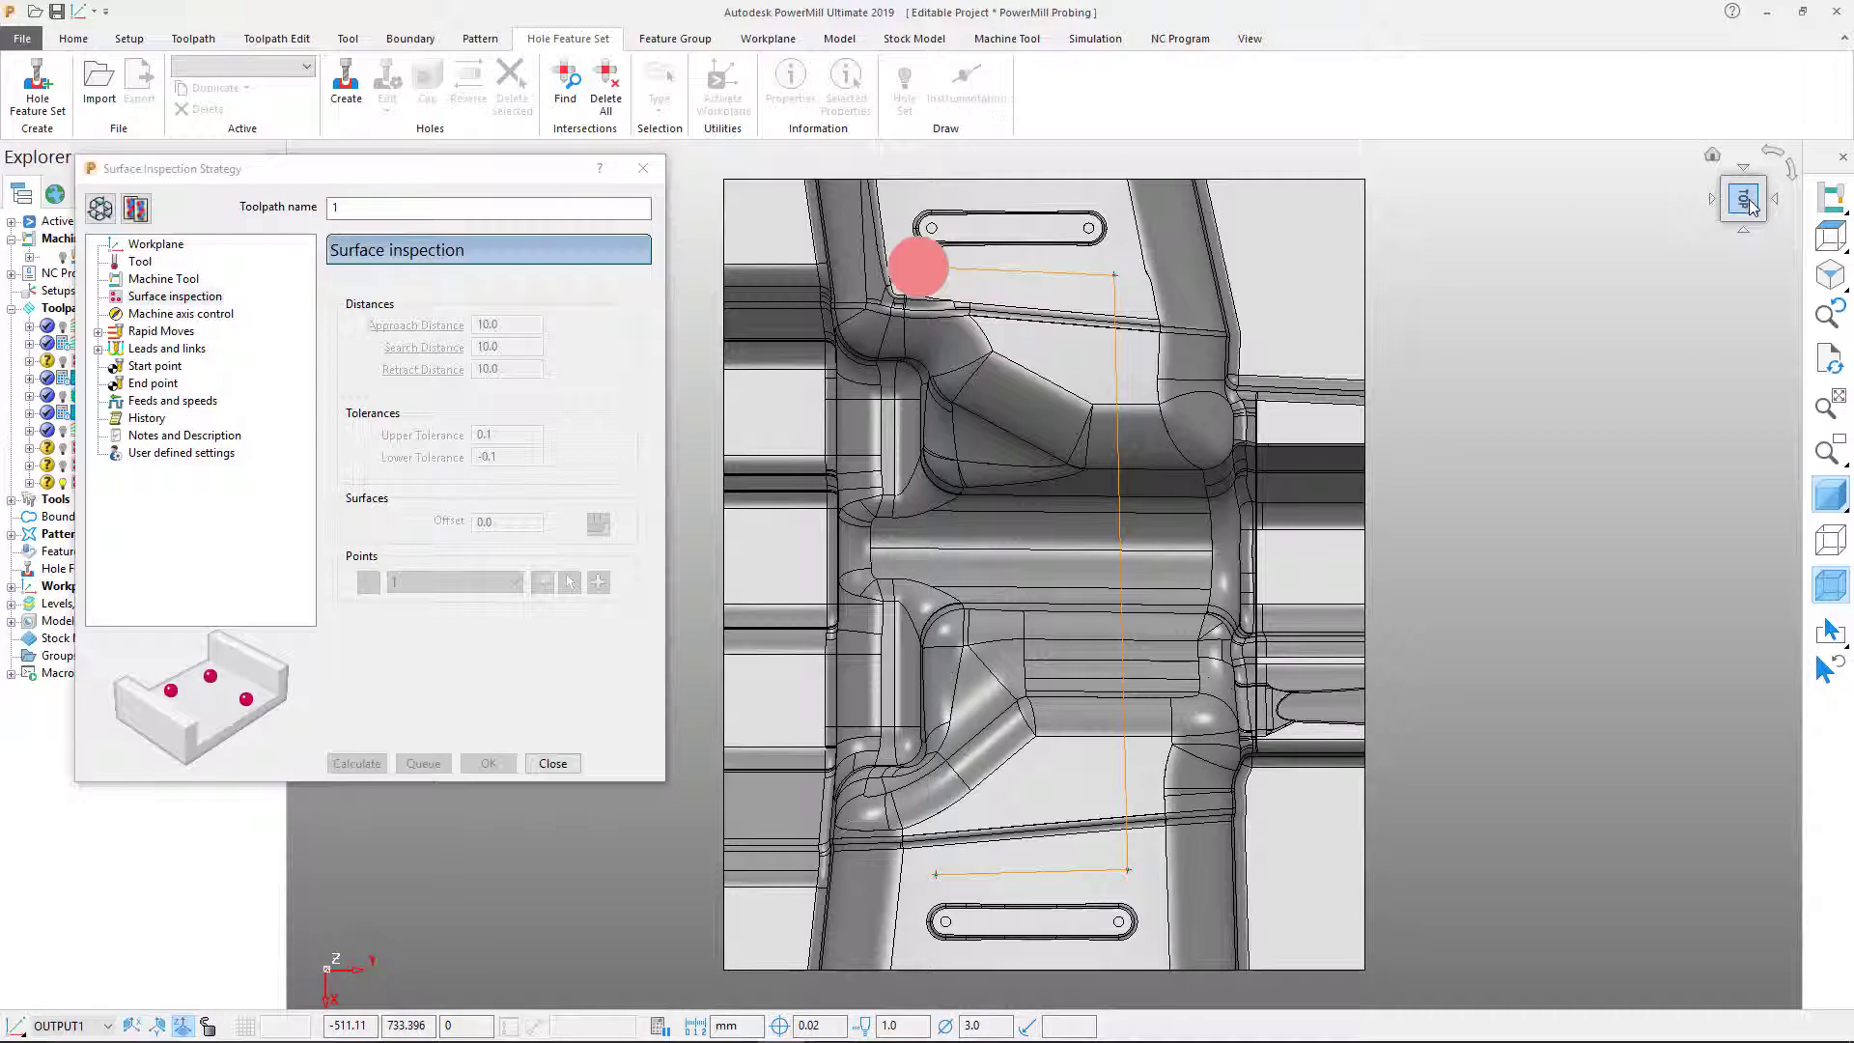
left_click(1748, 205)
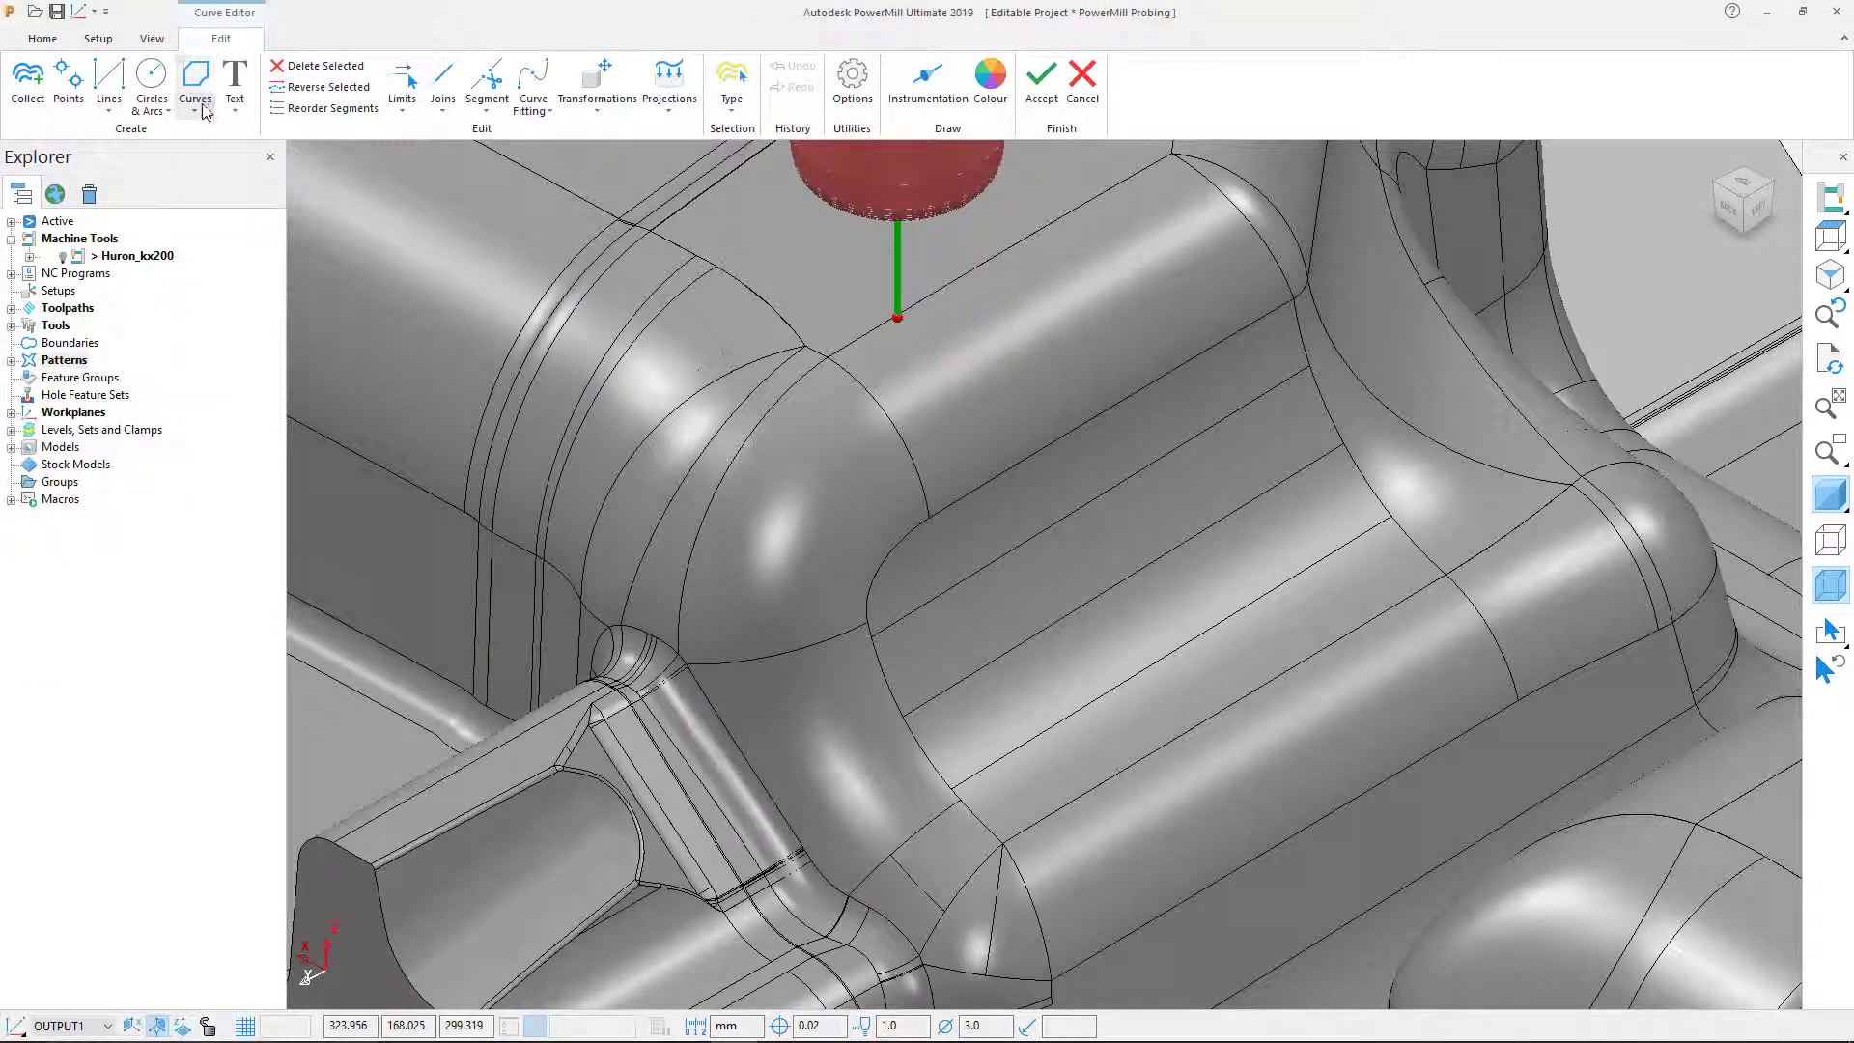
left_click(202, 108)
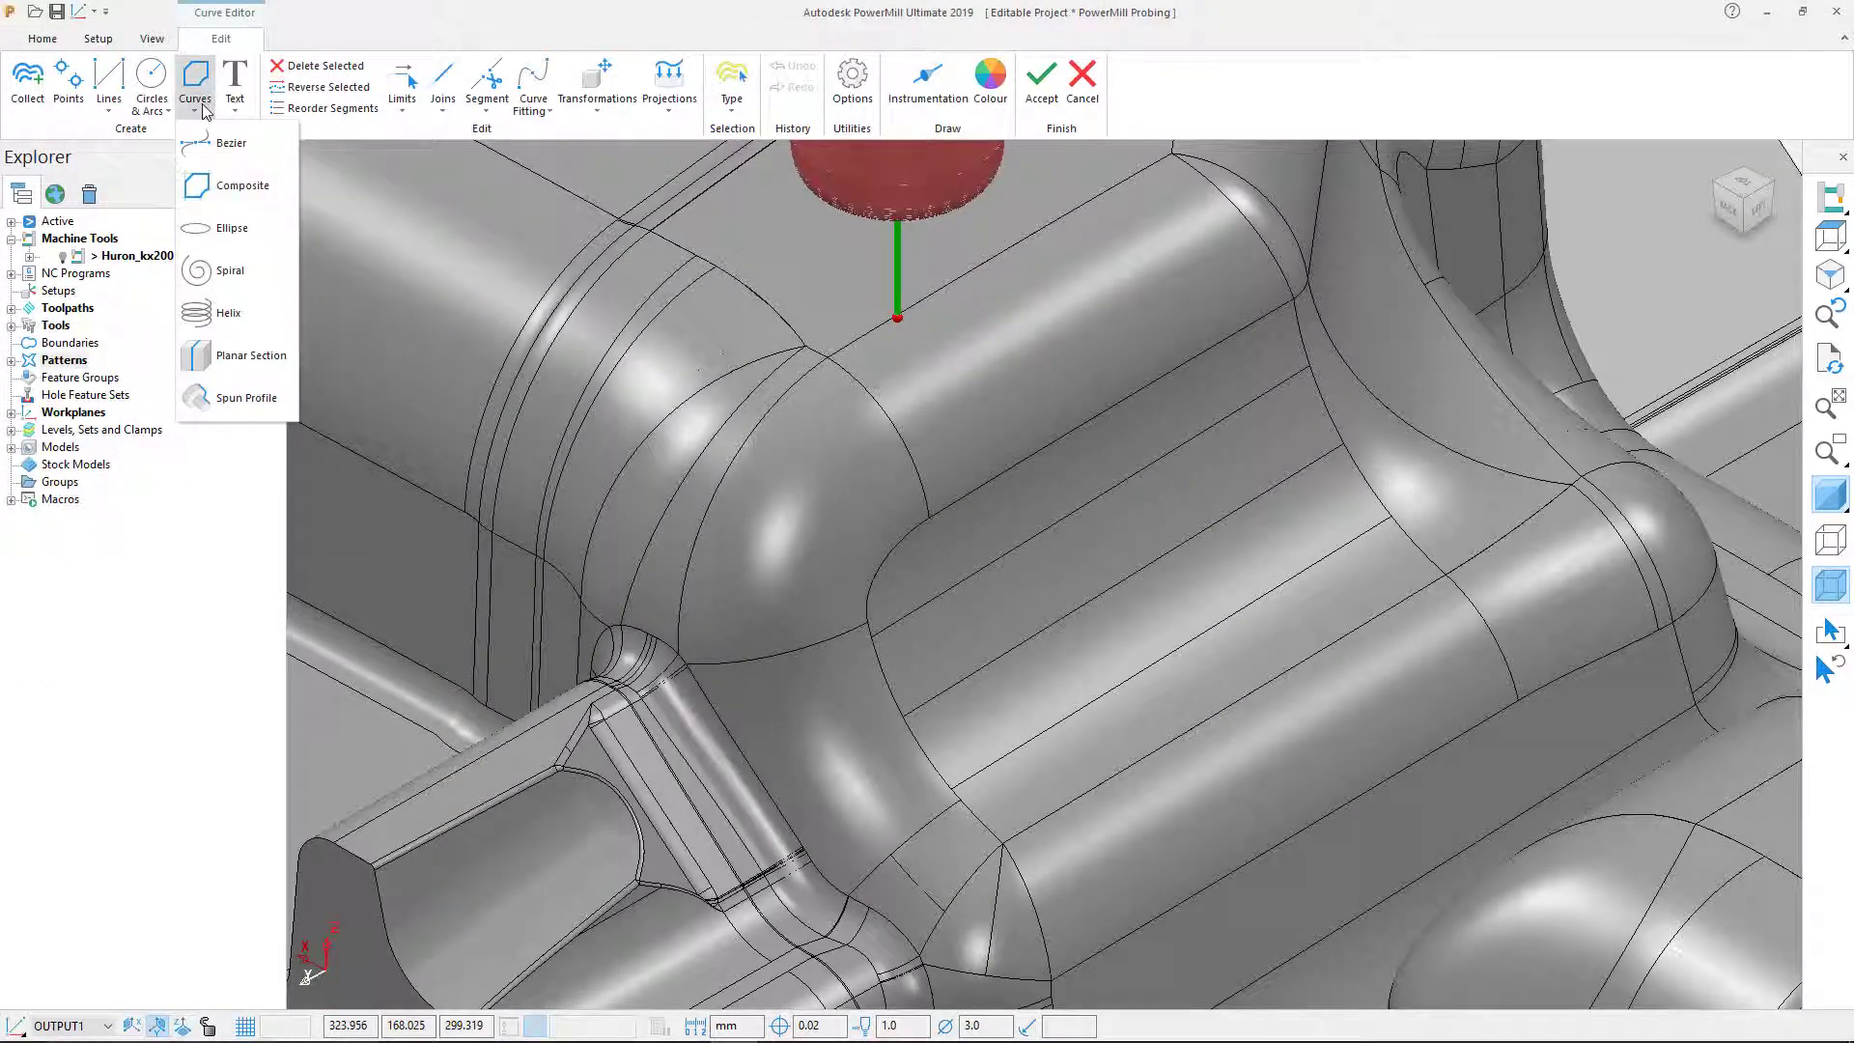
Step: Trace a closed composite curve around the channel's edges and arcs
left_click(922, 77)
left_click(196, 87)
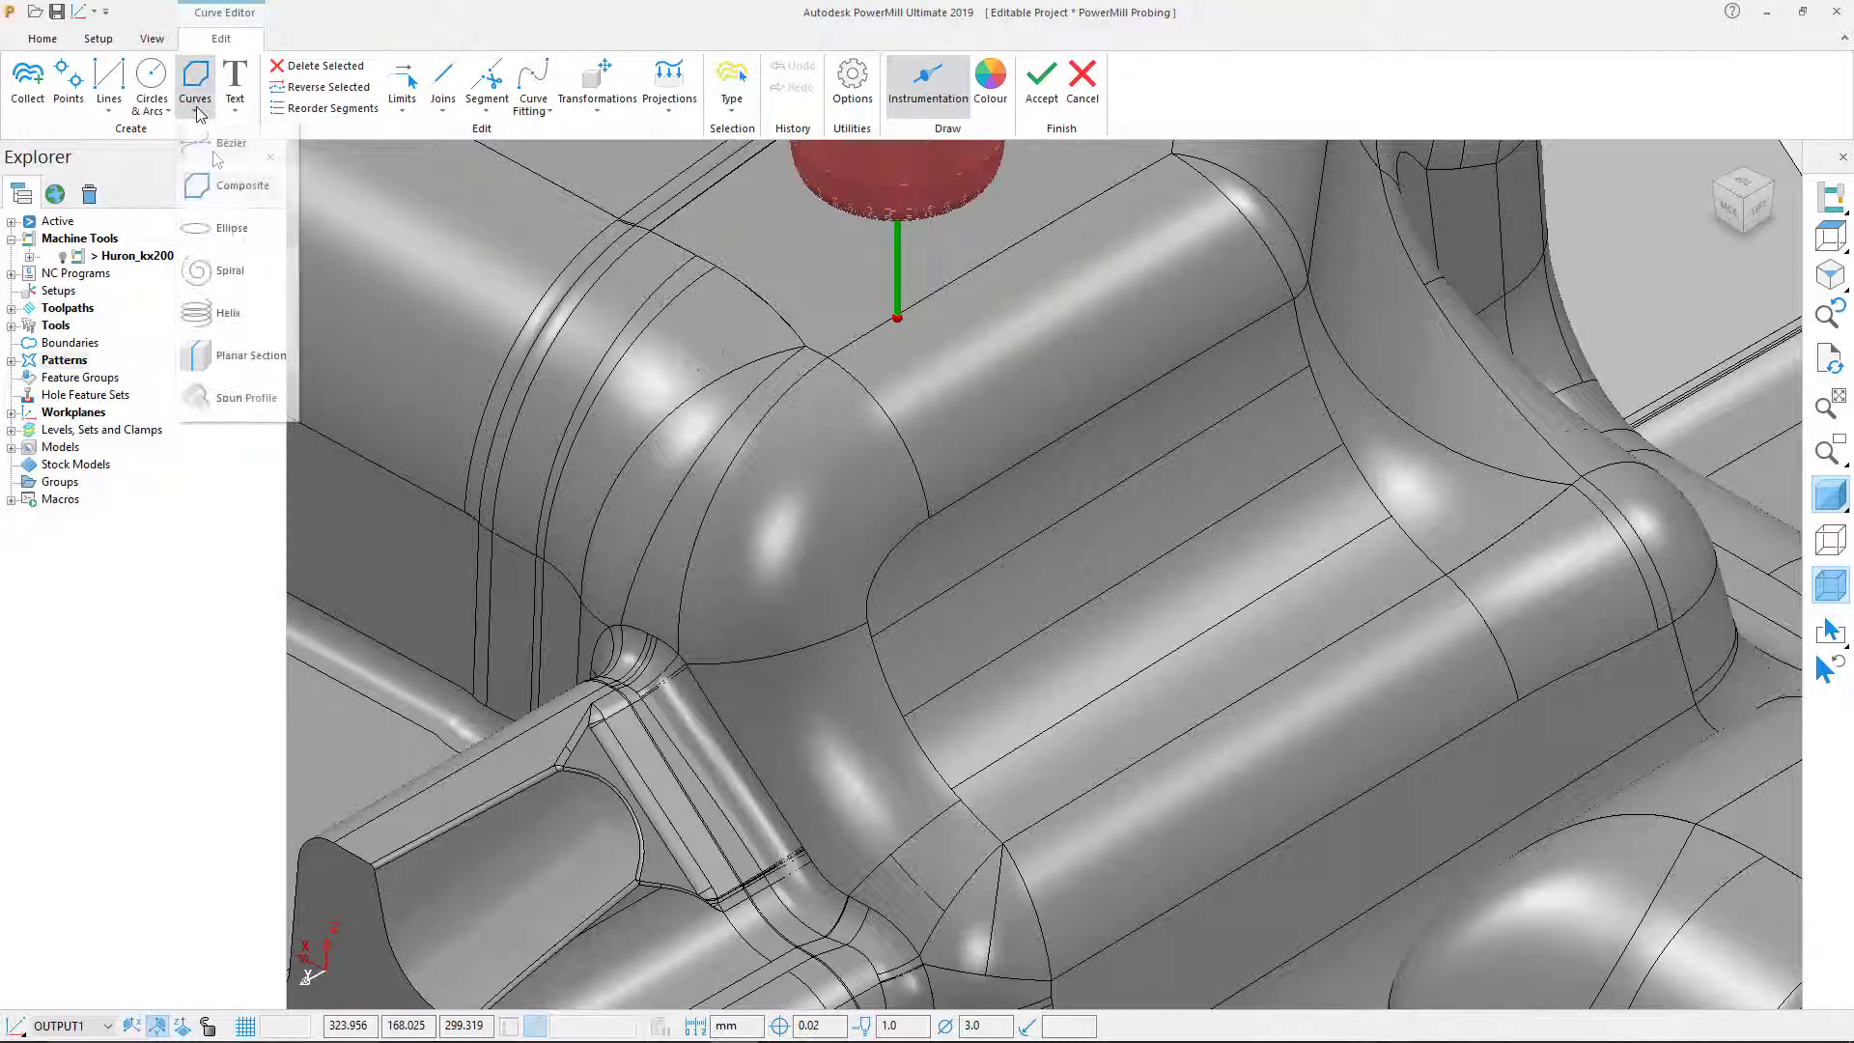
left_click(221, 189)
left_click(877, 639)
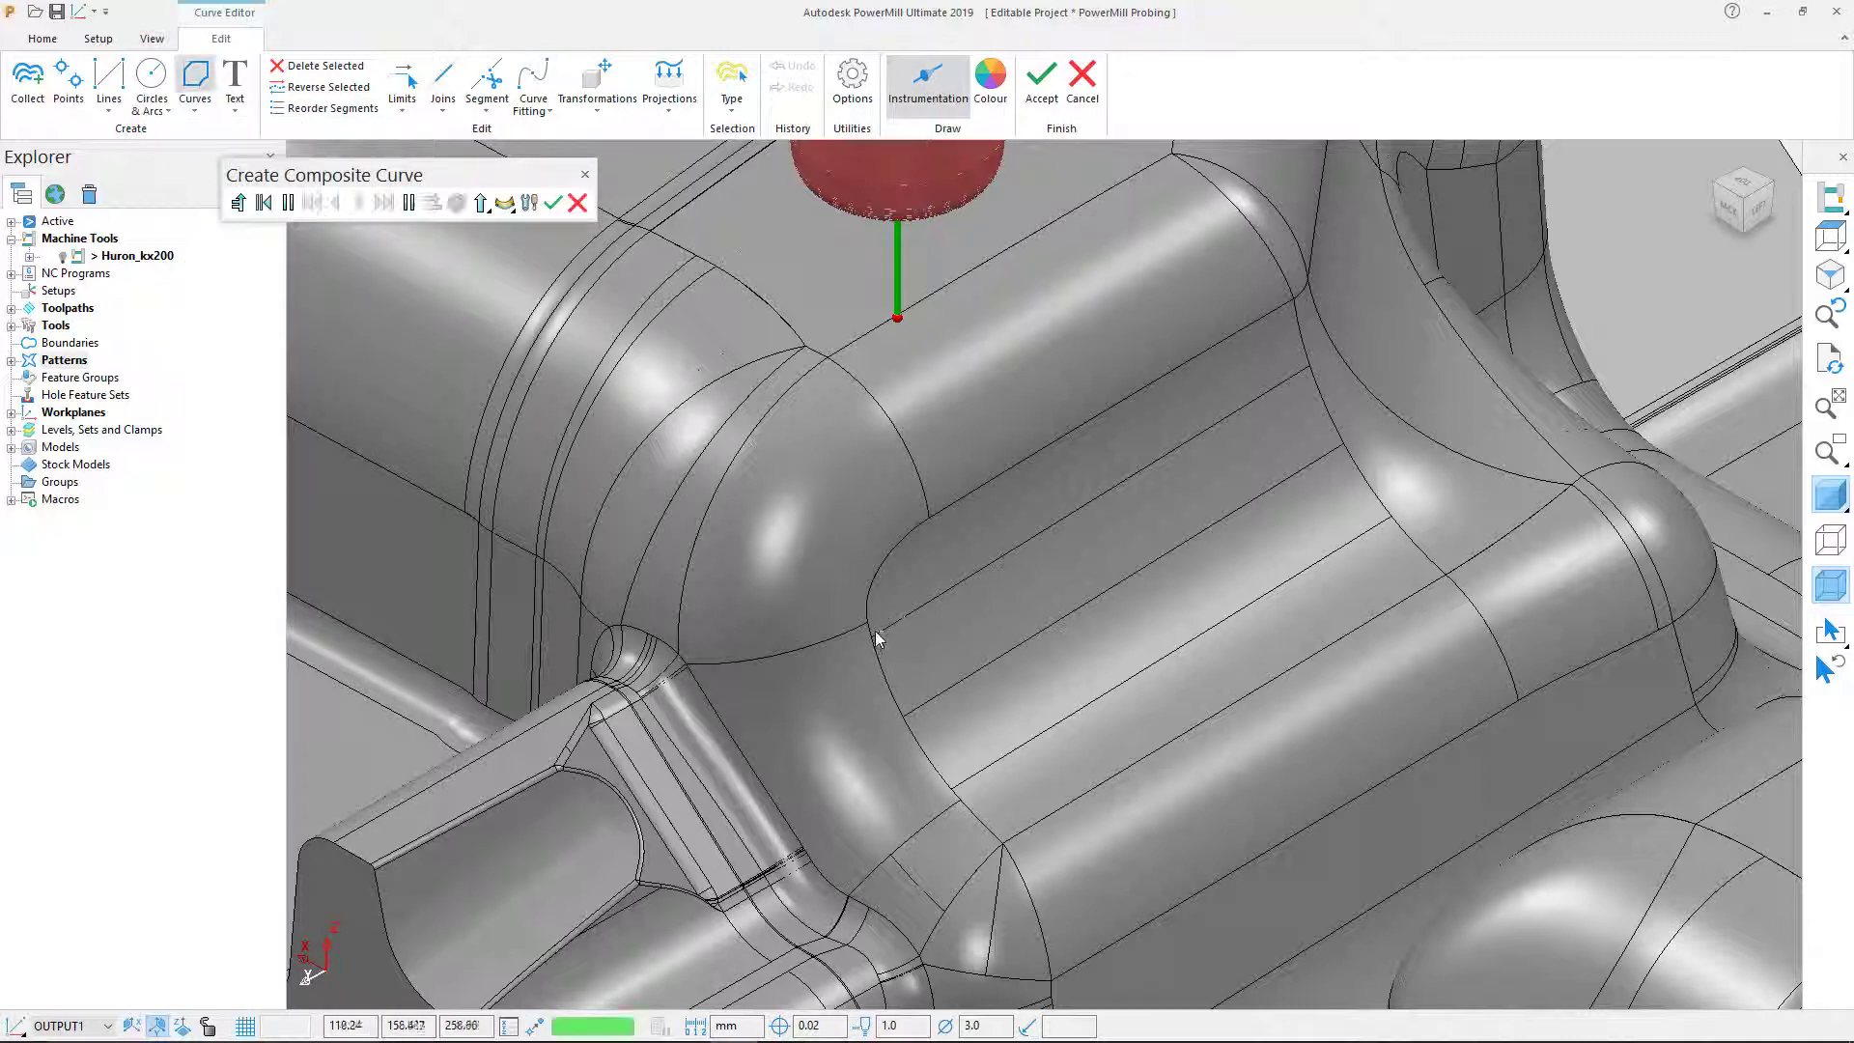
left_click(1325, 411)
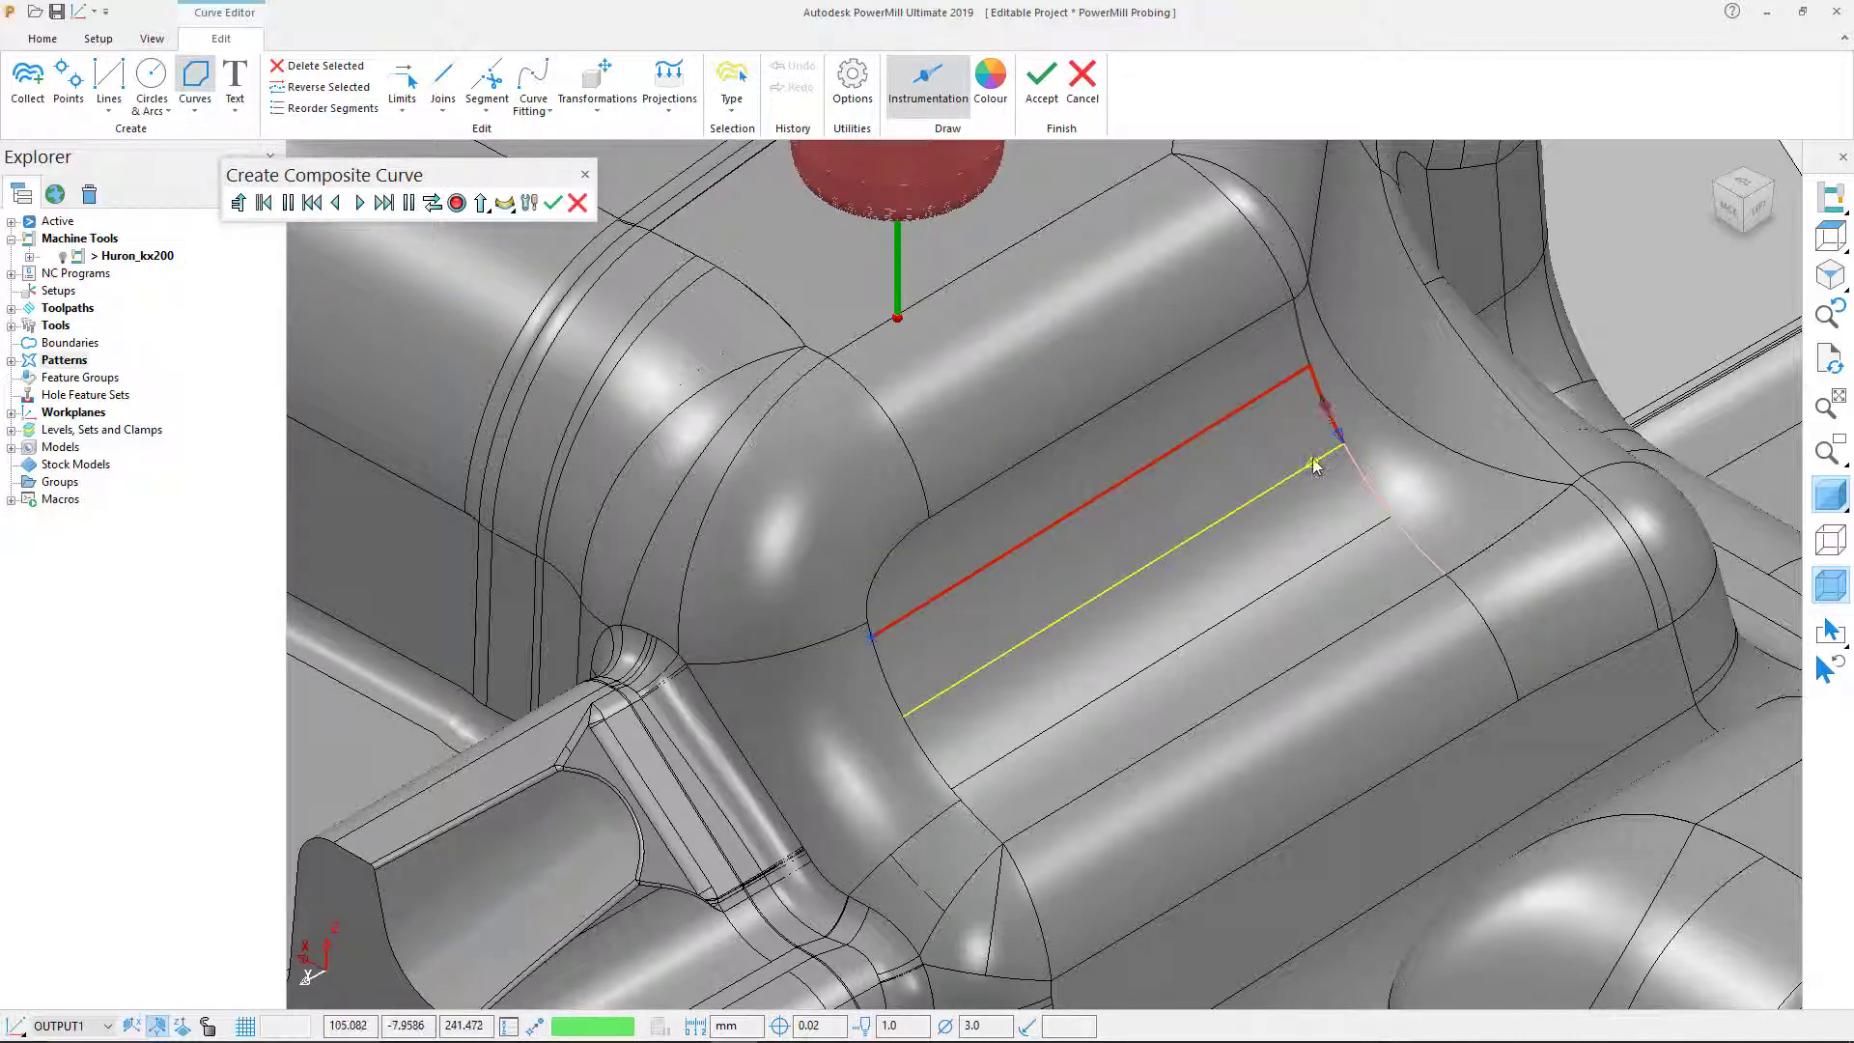
left_click(1171, 538)
left_click(939, 768)
left_click(987, 775)
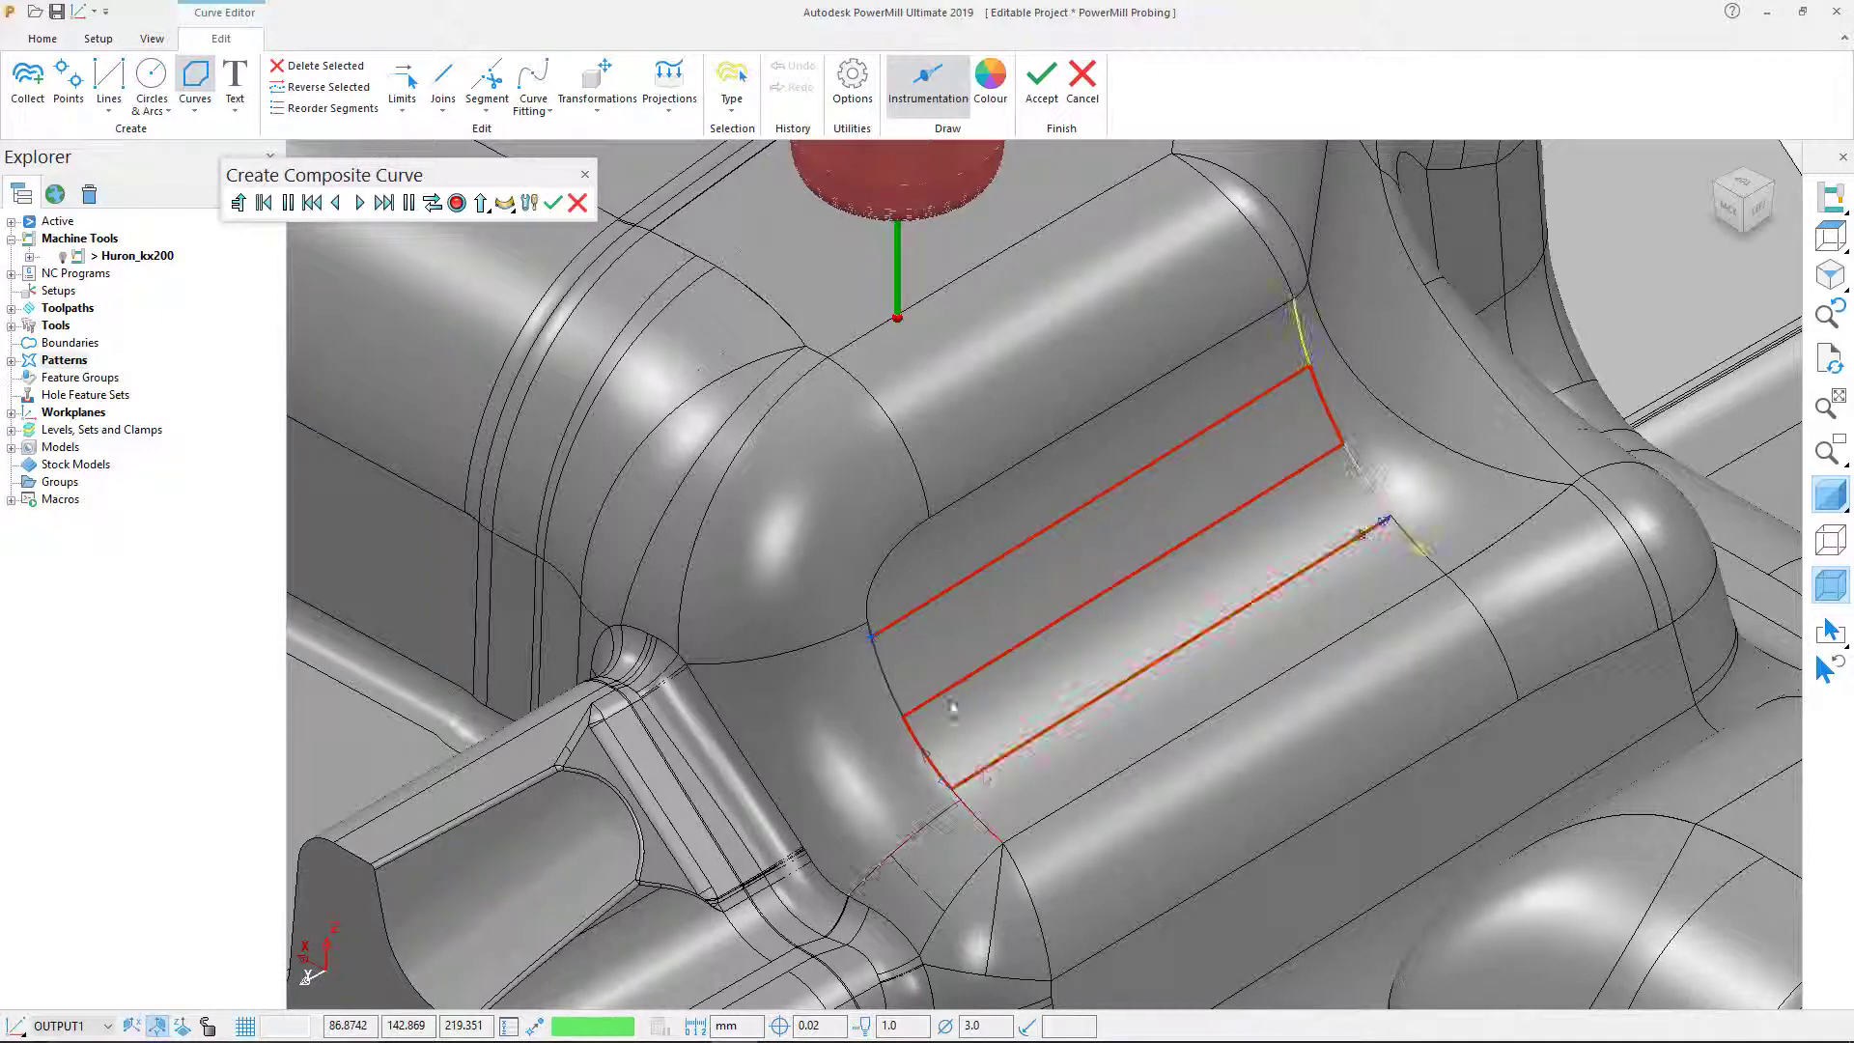
left_click(552, 203)
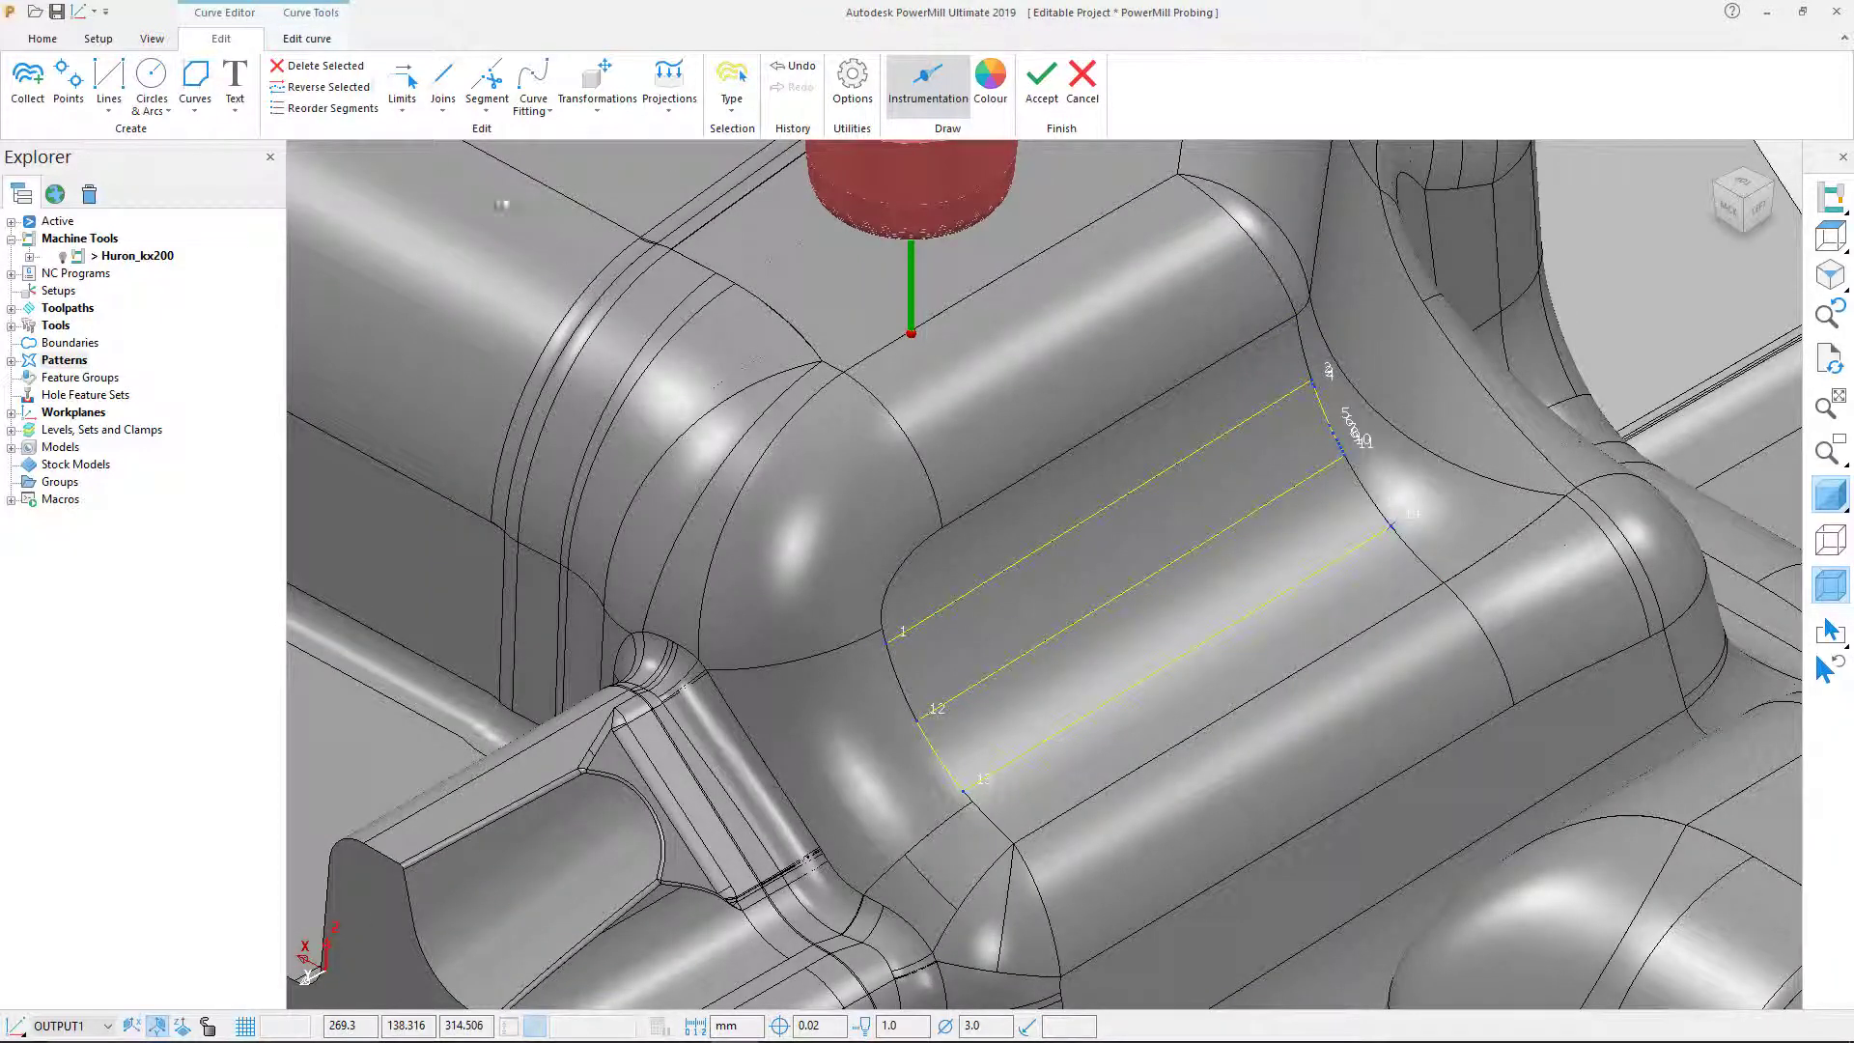
Step: Repoint the composite curve into 18 evenly spaced points
left_click(307, 39)
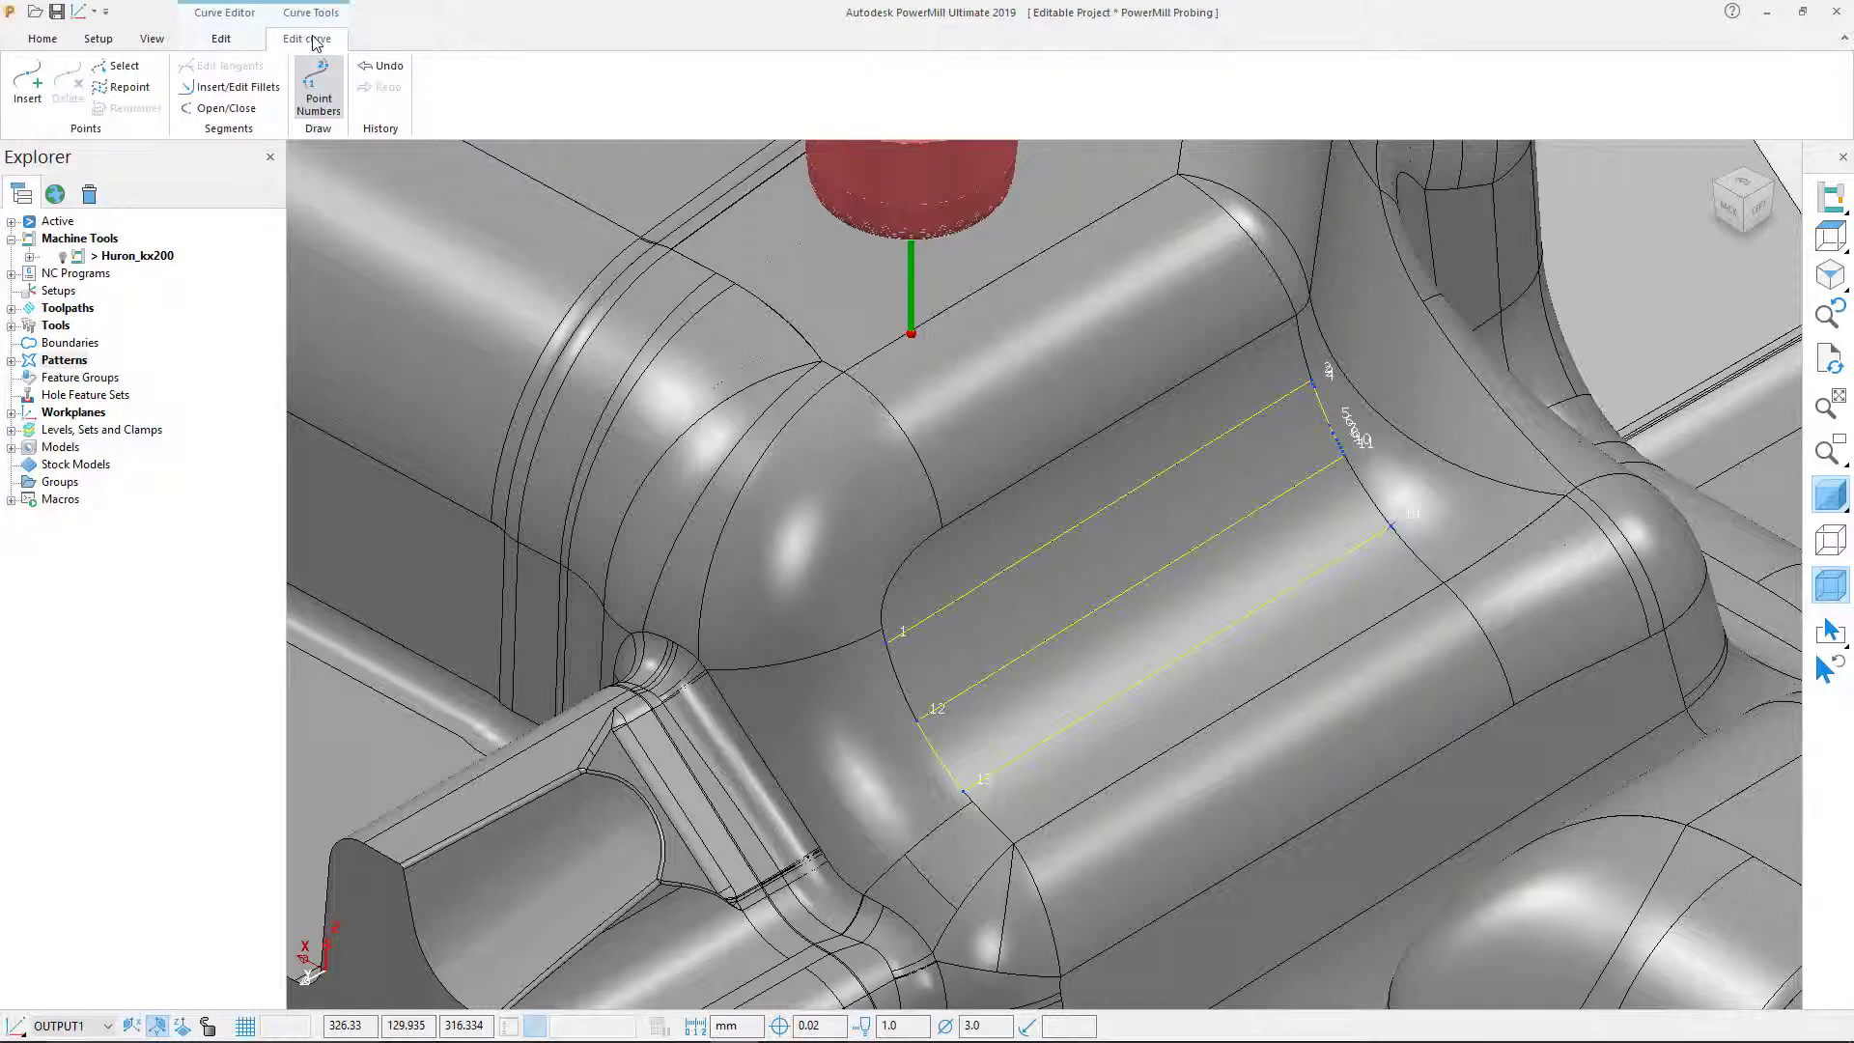
left_click(130, 86)
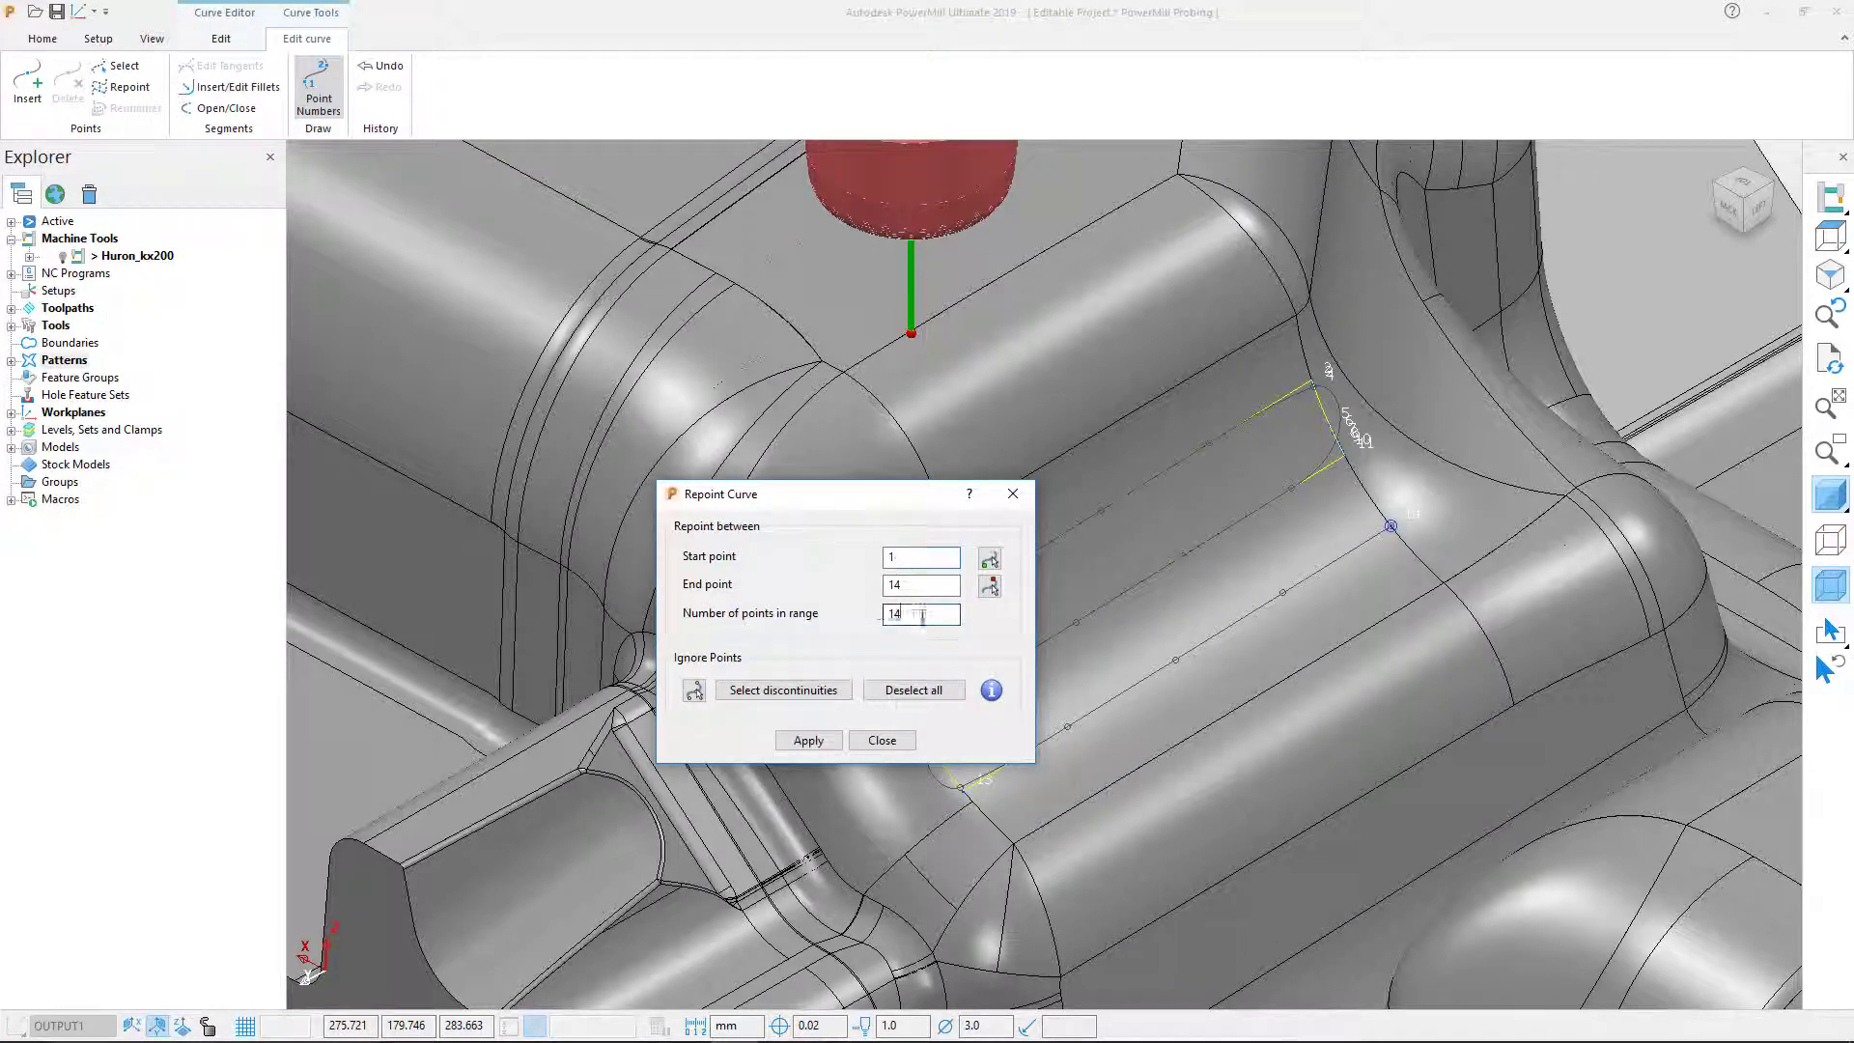
left_click(881, 614)
type("18")
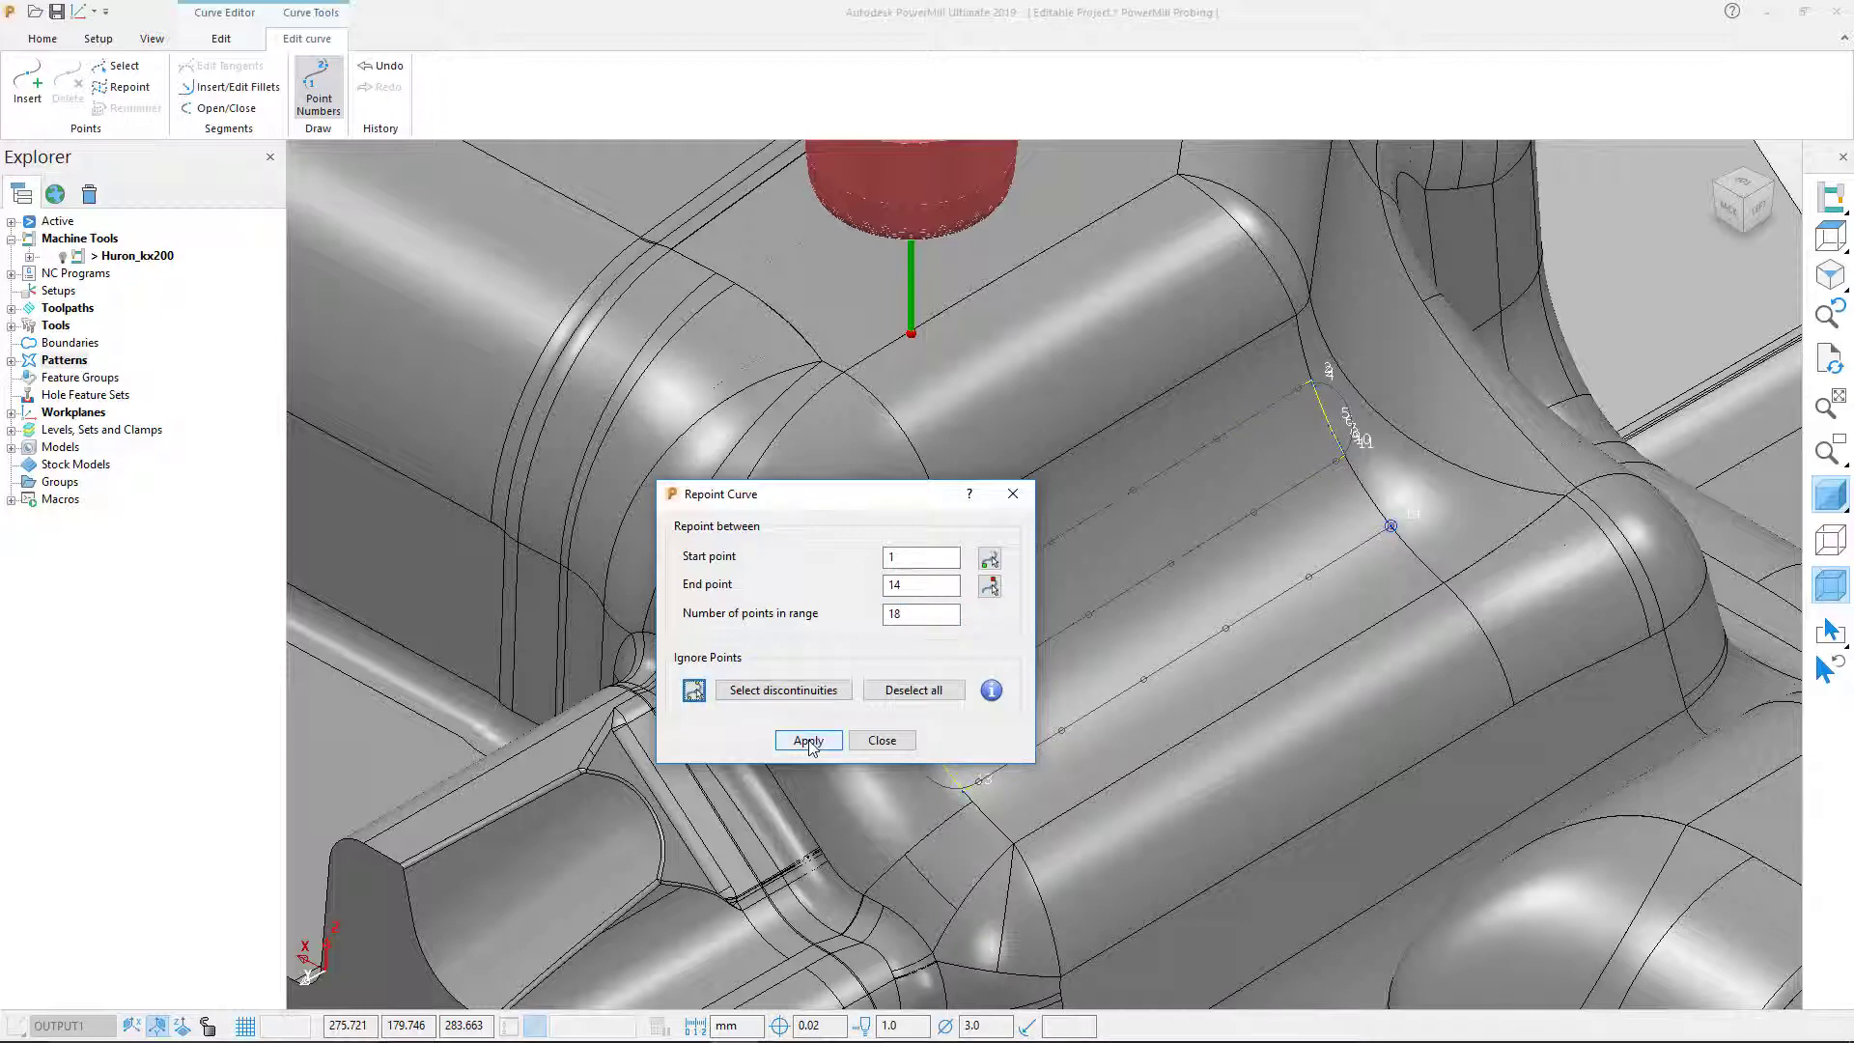
left_click(808, 741)
left_click(882, 741)
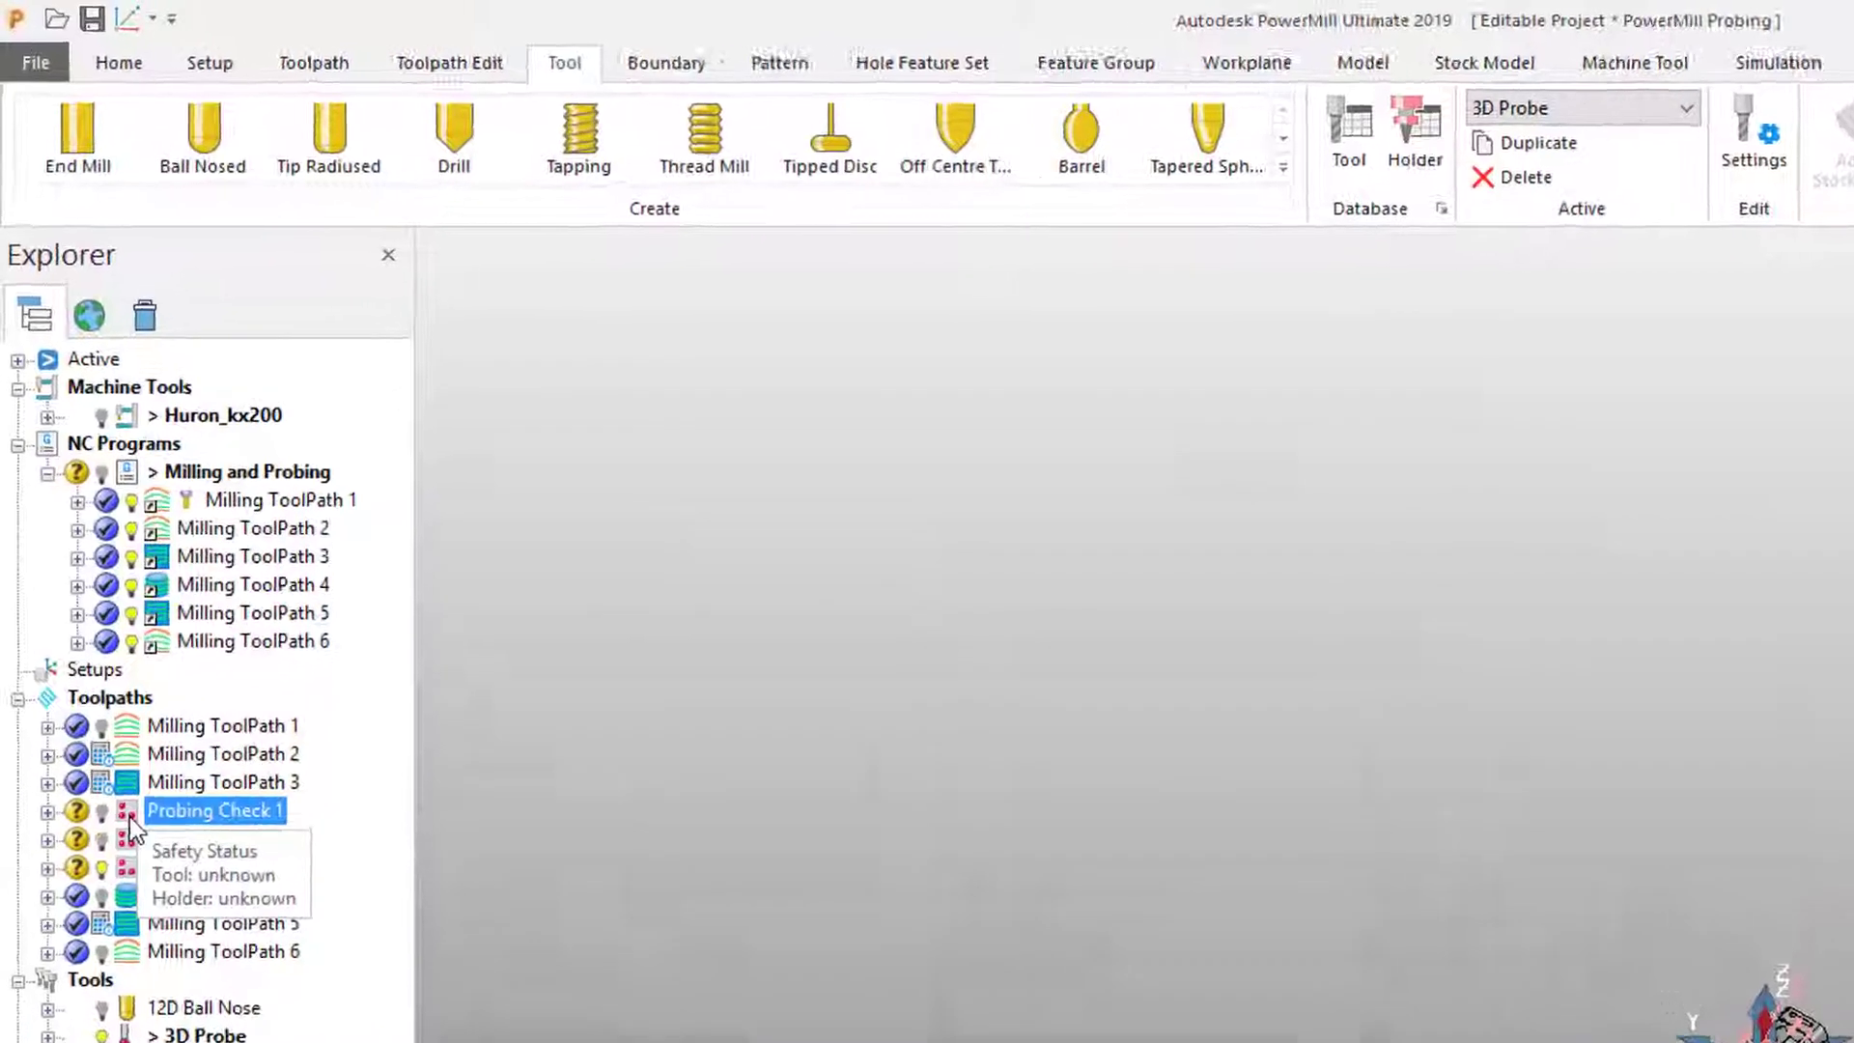
Step: Put Probing Check 1 first, Probing Check 2 before Milling ToolPath 3, Probing Check 3 last
left_click_drag(108, 663, 226, 402)
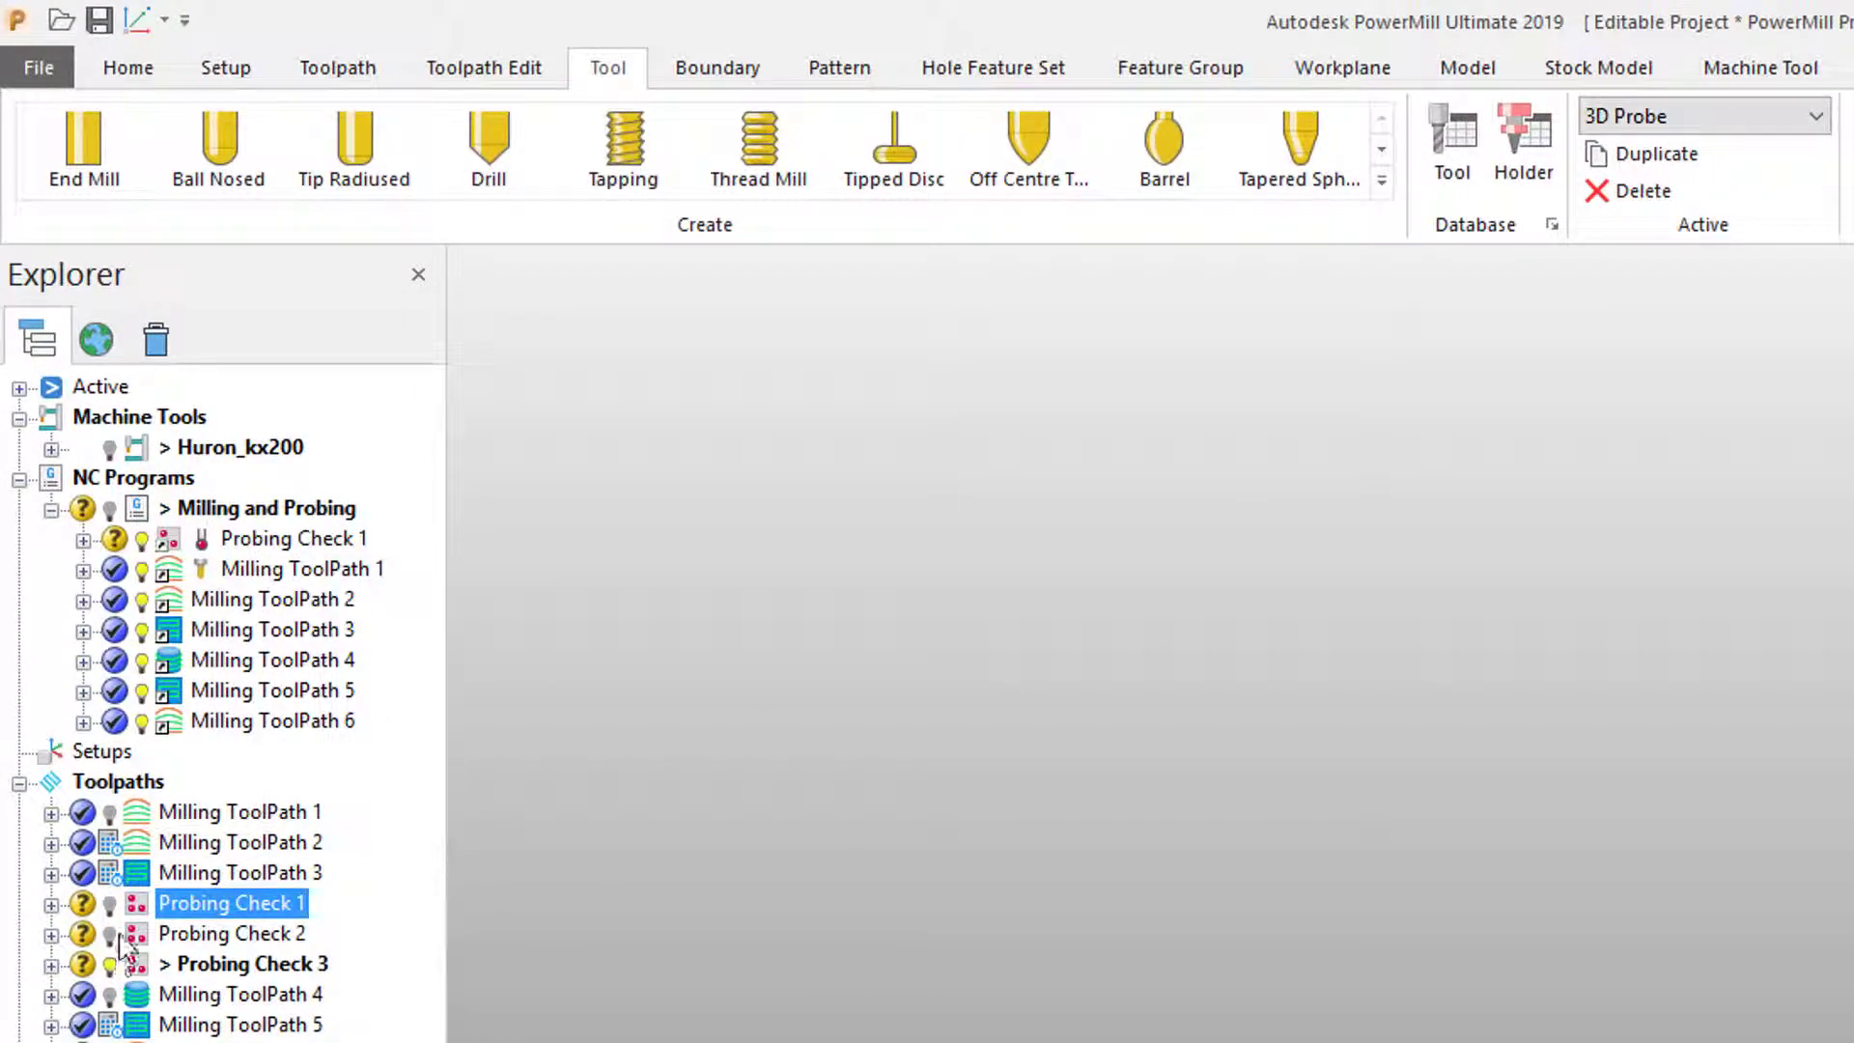
left_click_drag(119, 935, 280, 656)
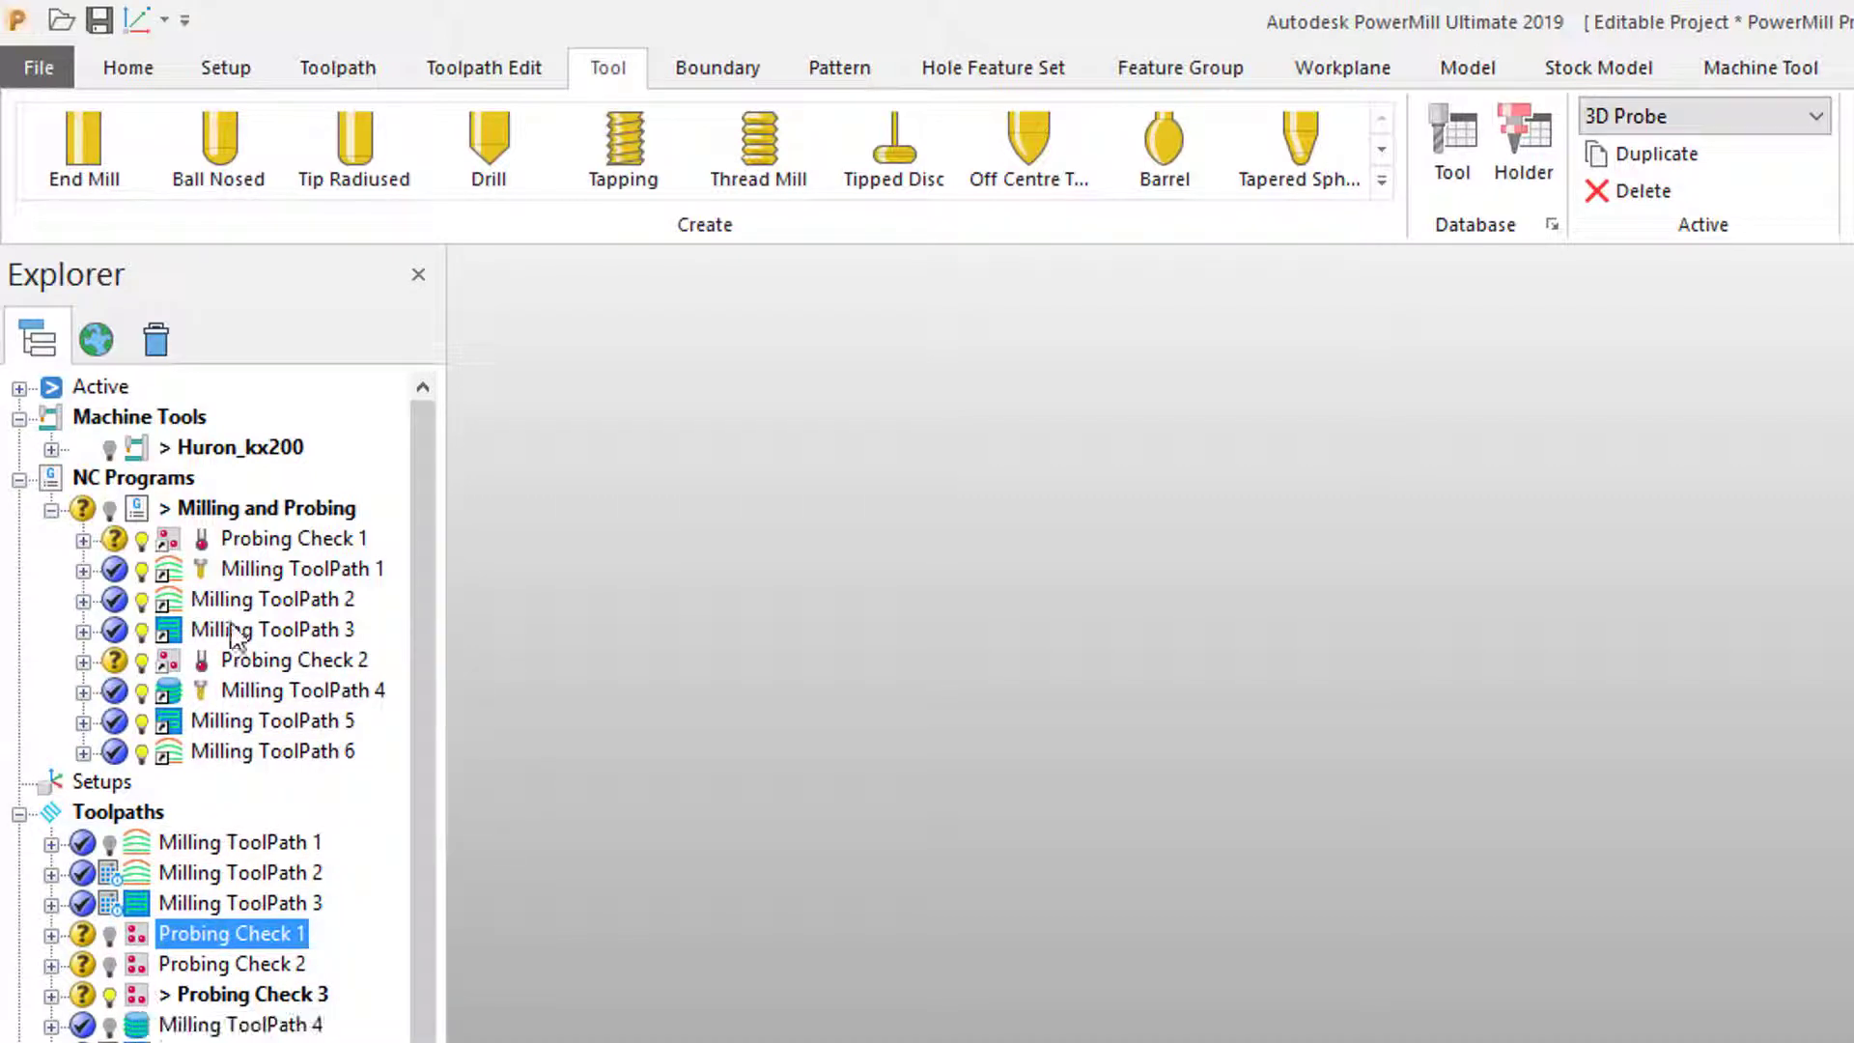
left_click_drag(235, 637, 236, 668)
left_click_drag(147, 1007, 212, 769)
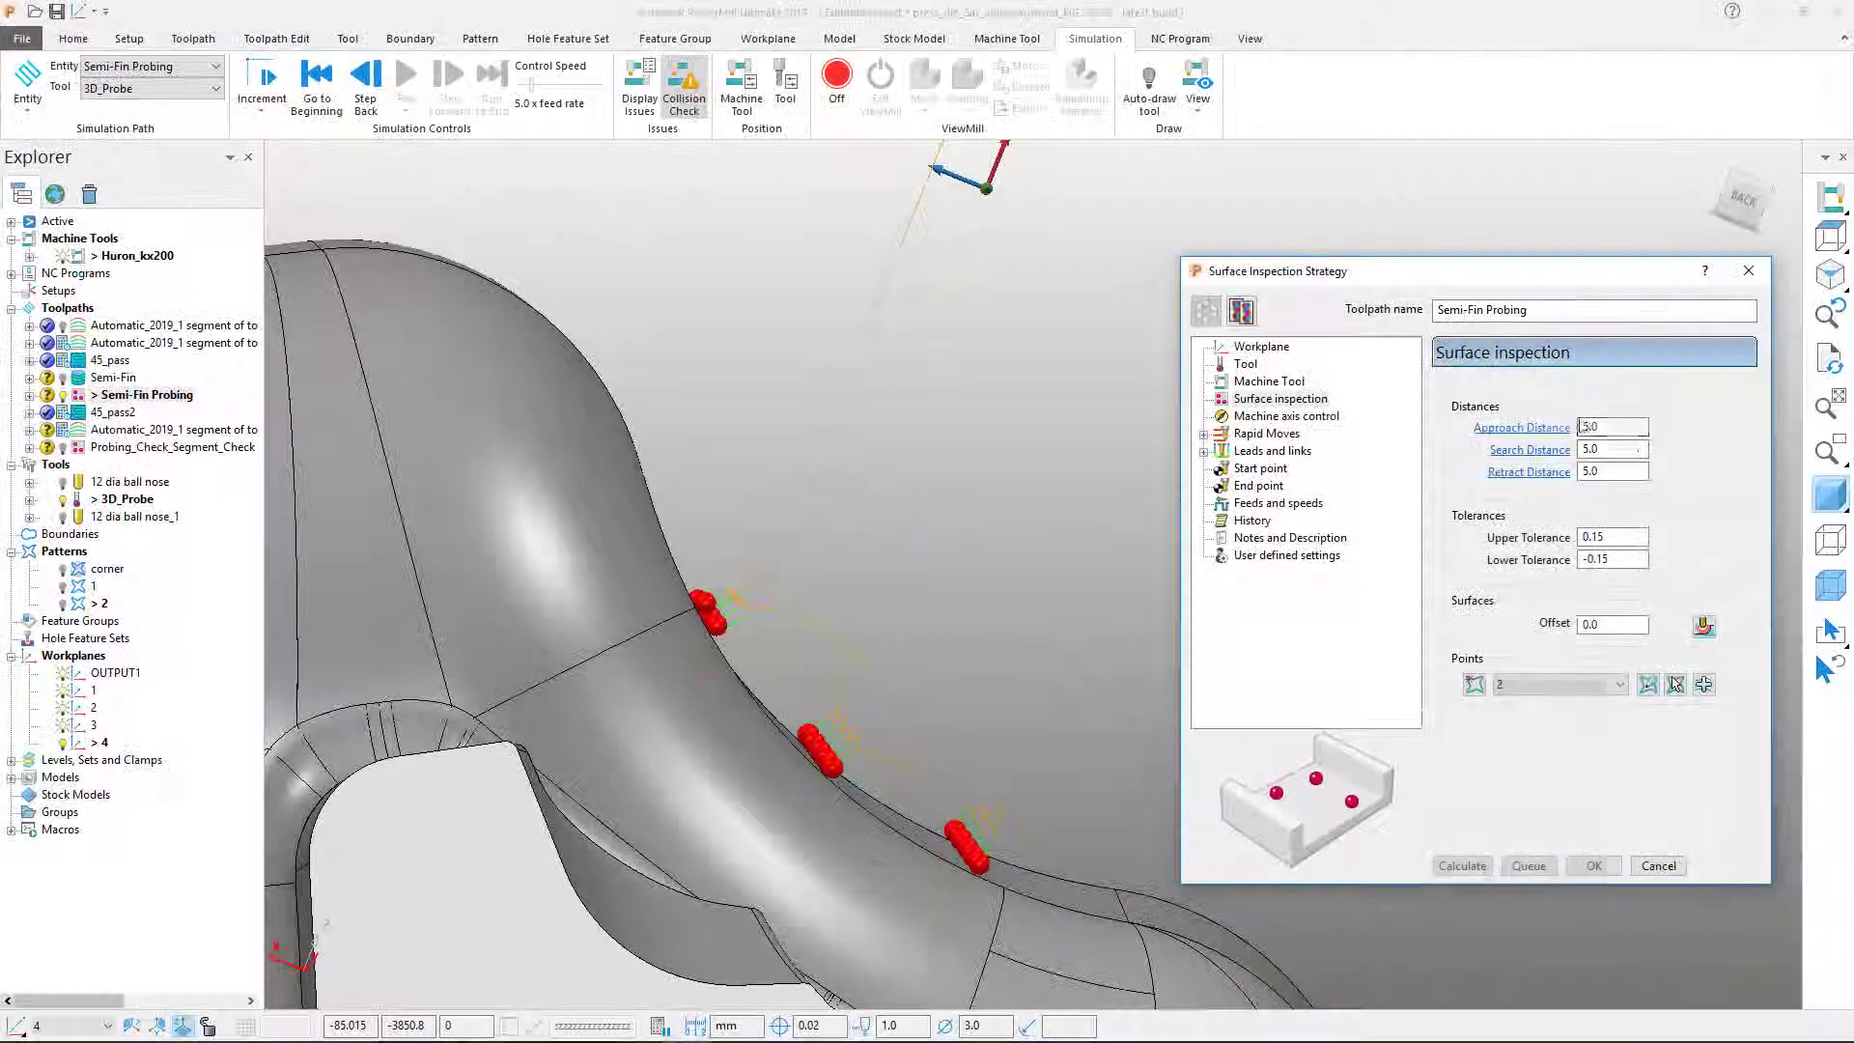
Step: Set the Semi-Fin Probing approach distance to 10.0, recalculate it, then calculate toolpath 1
double_click(1581, 427)
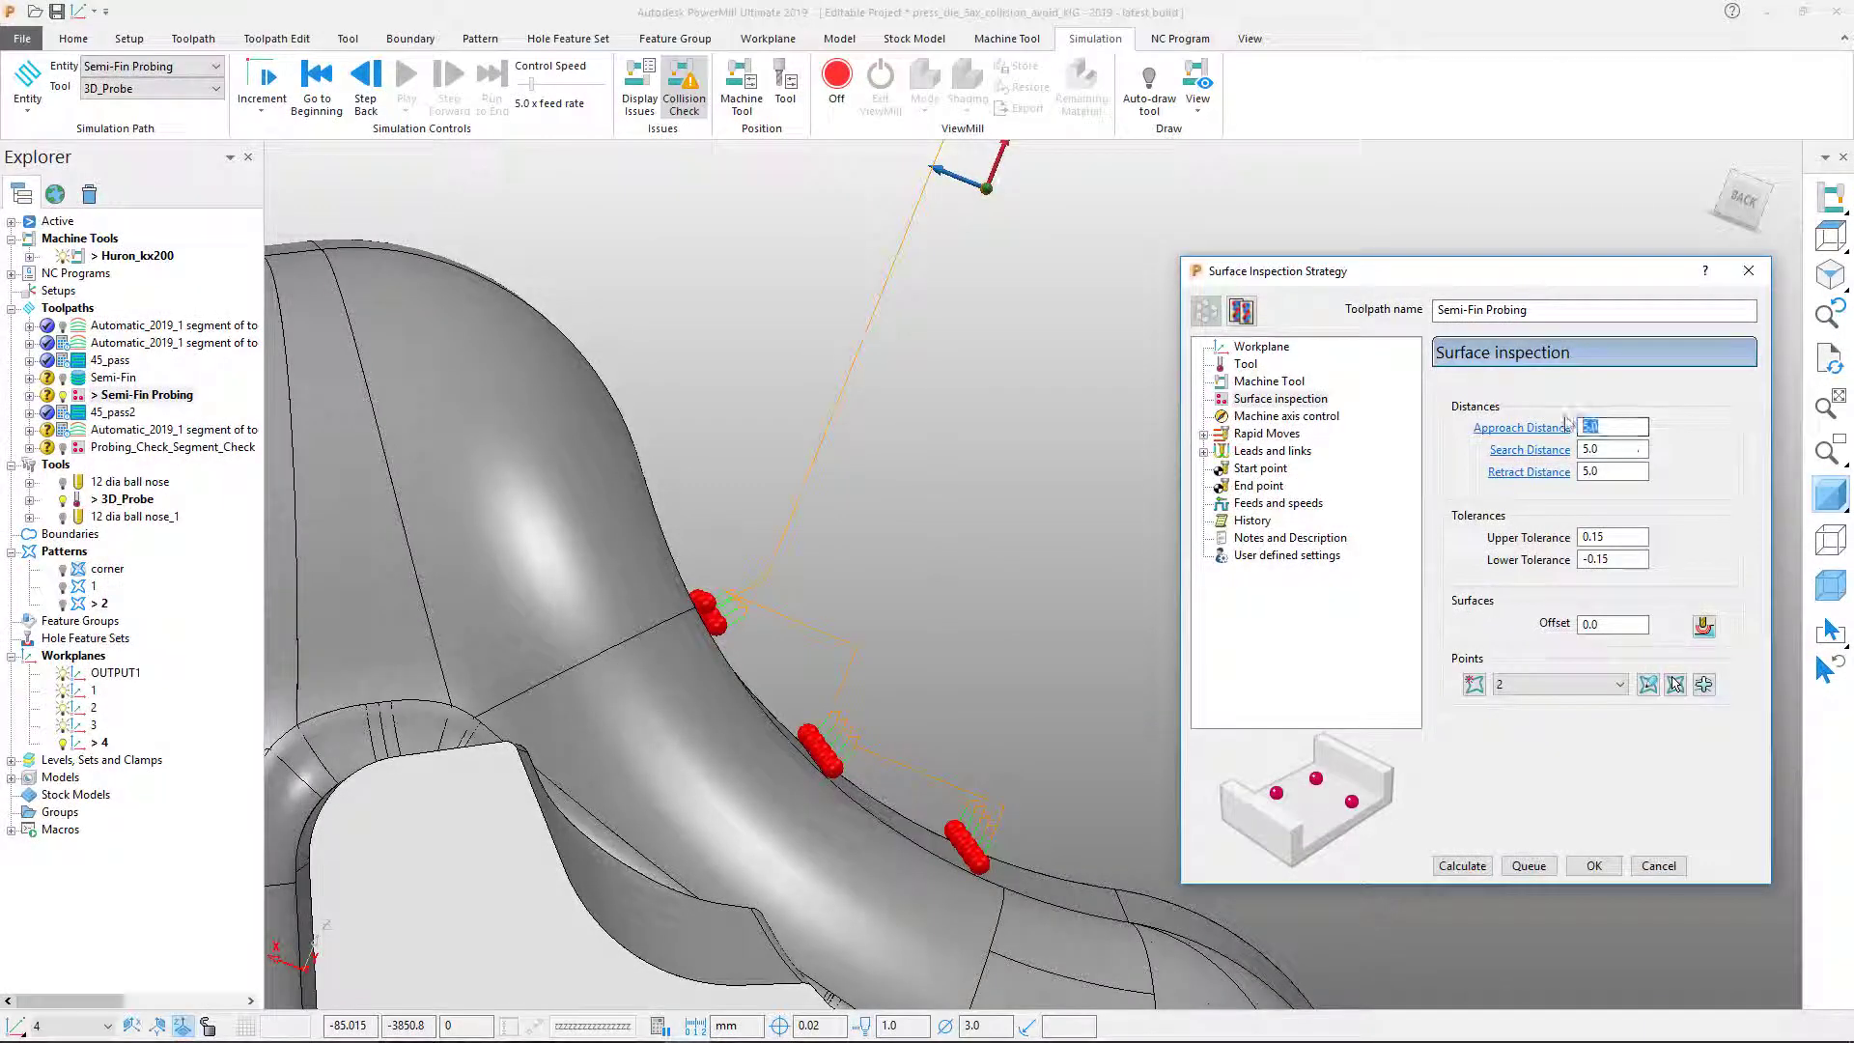
type("10")
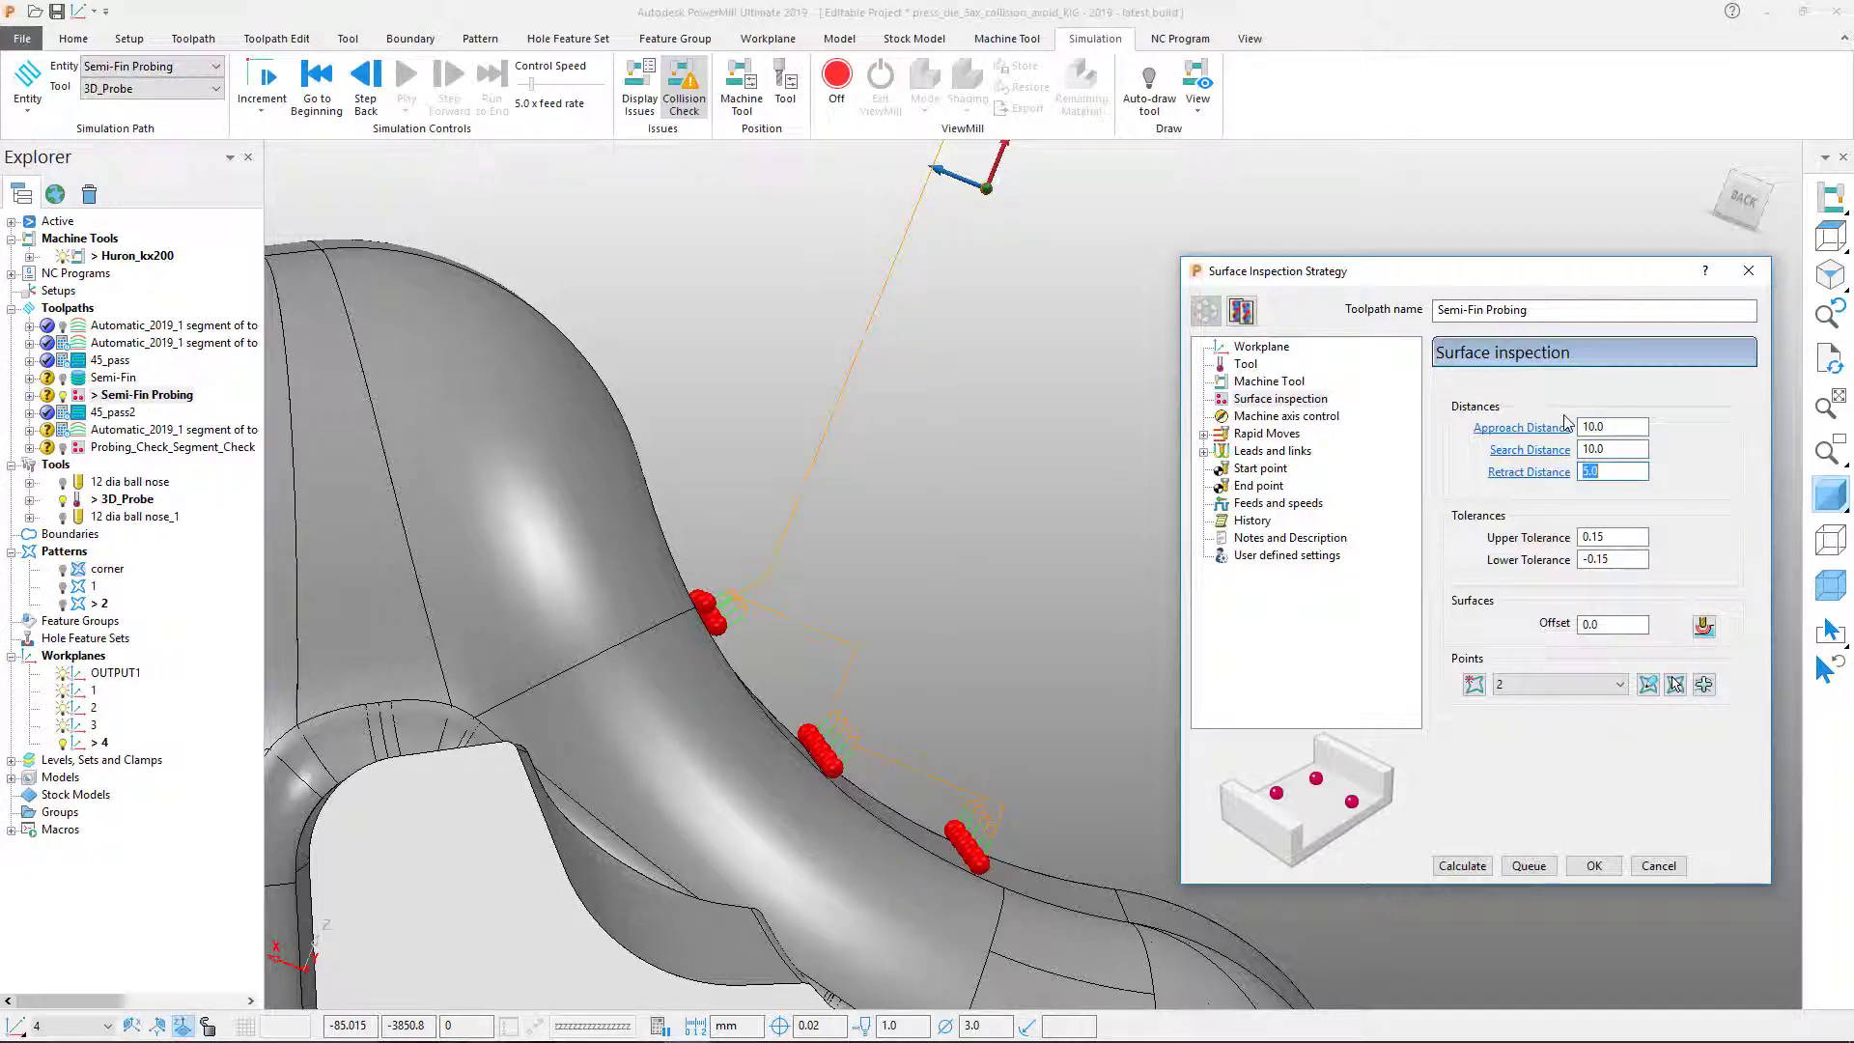
left_click(1462, 866)
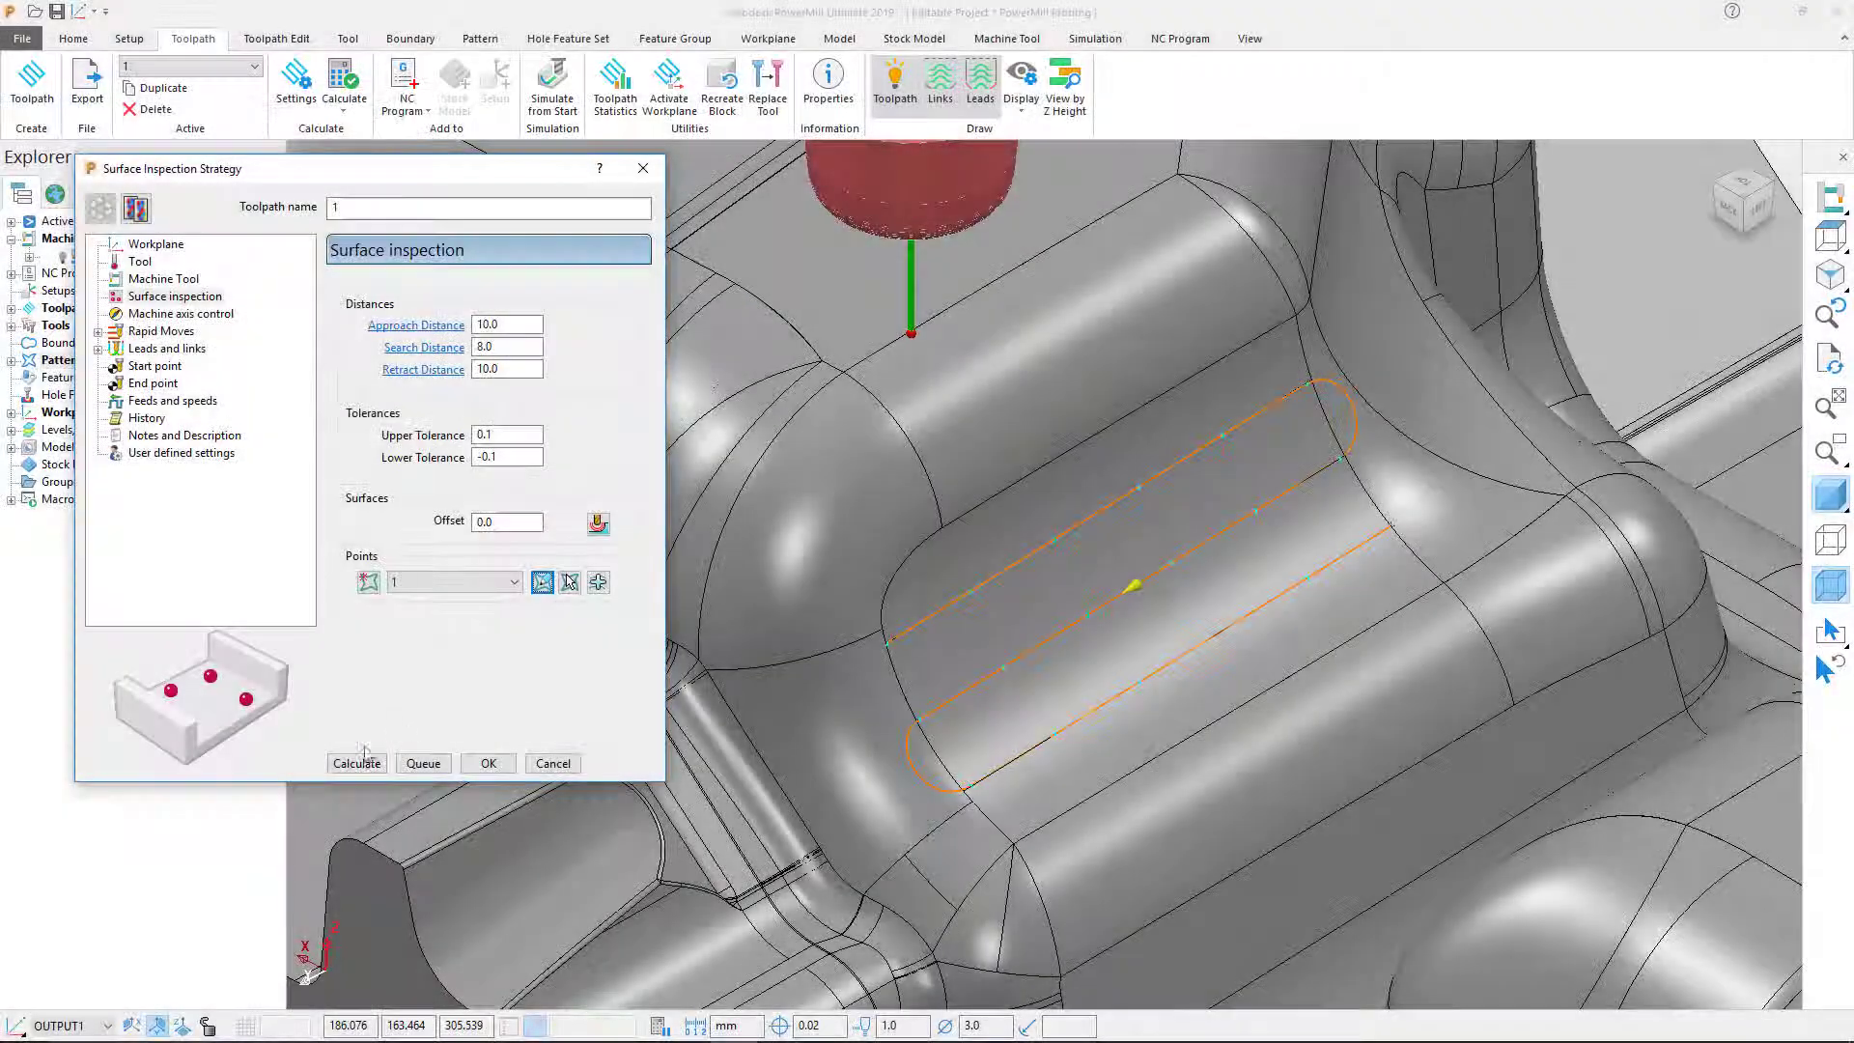
left_click(357, 763)
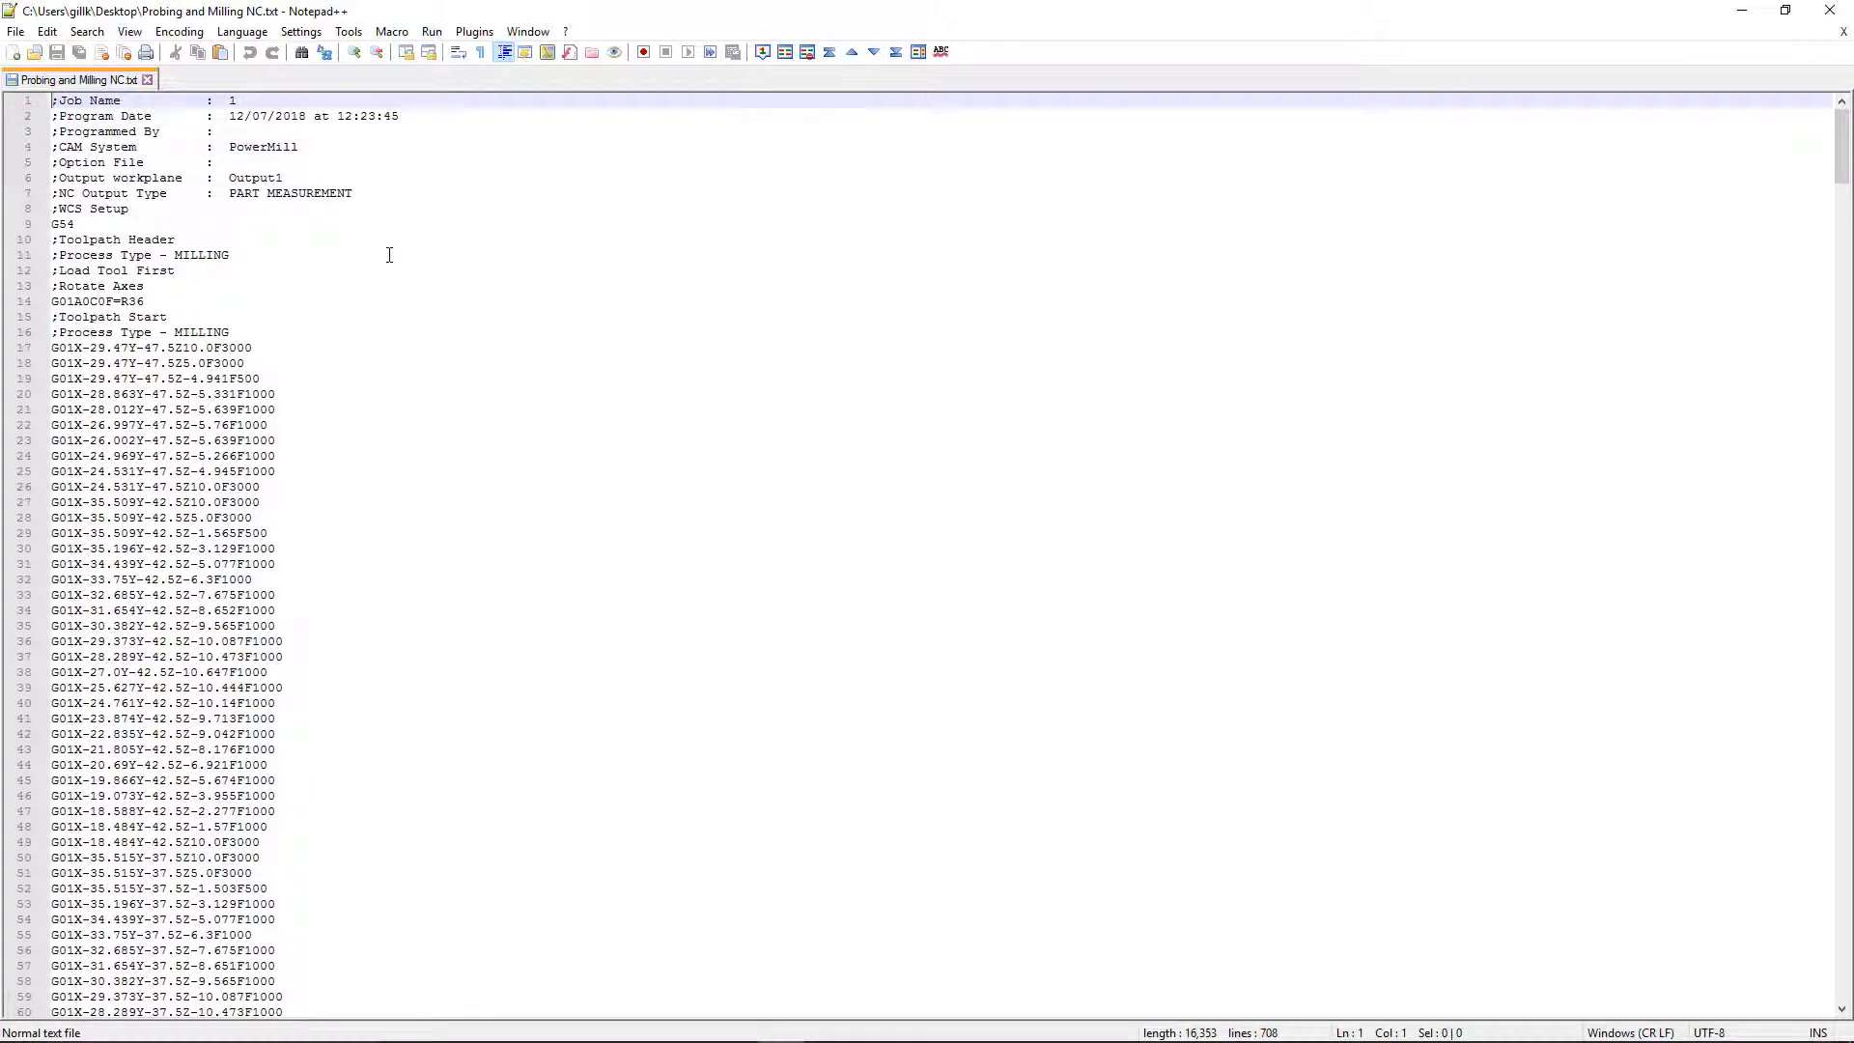
scroll(389, 255, "down", 6)
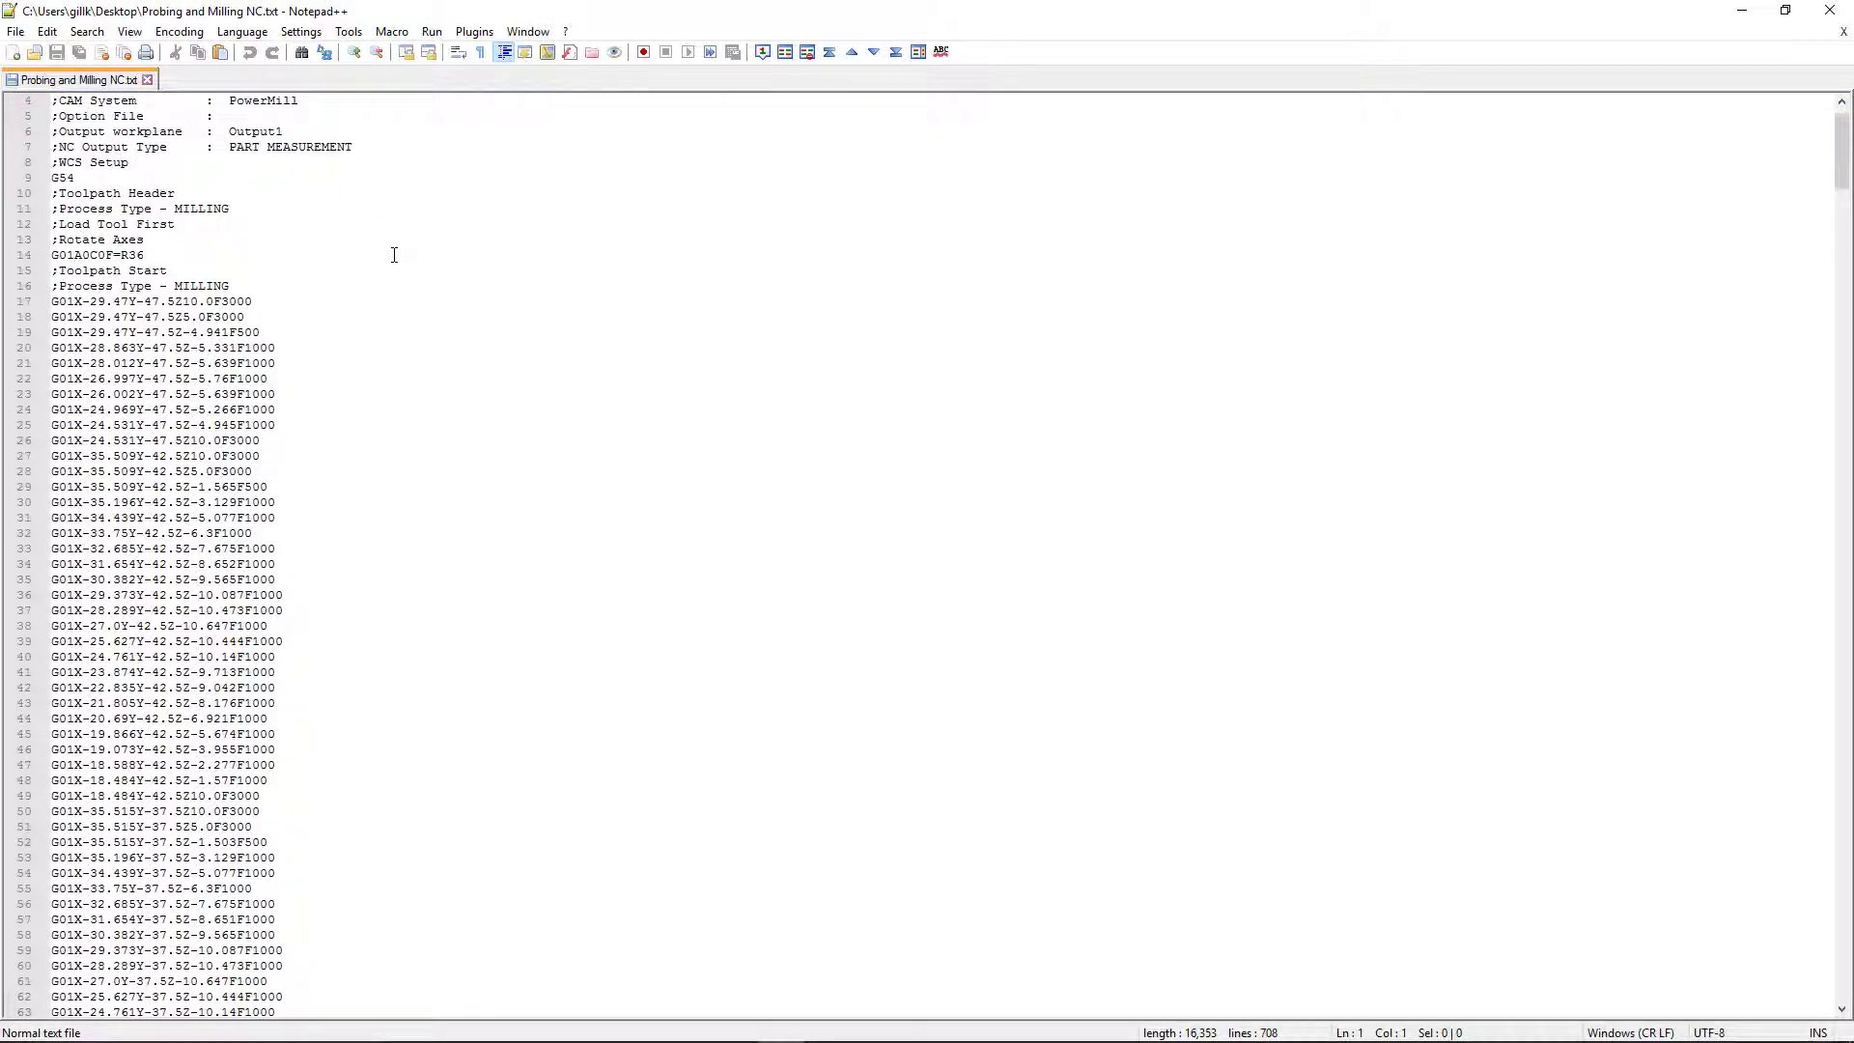
scroll(394, 256, "down", 9)
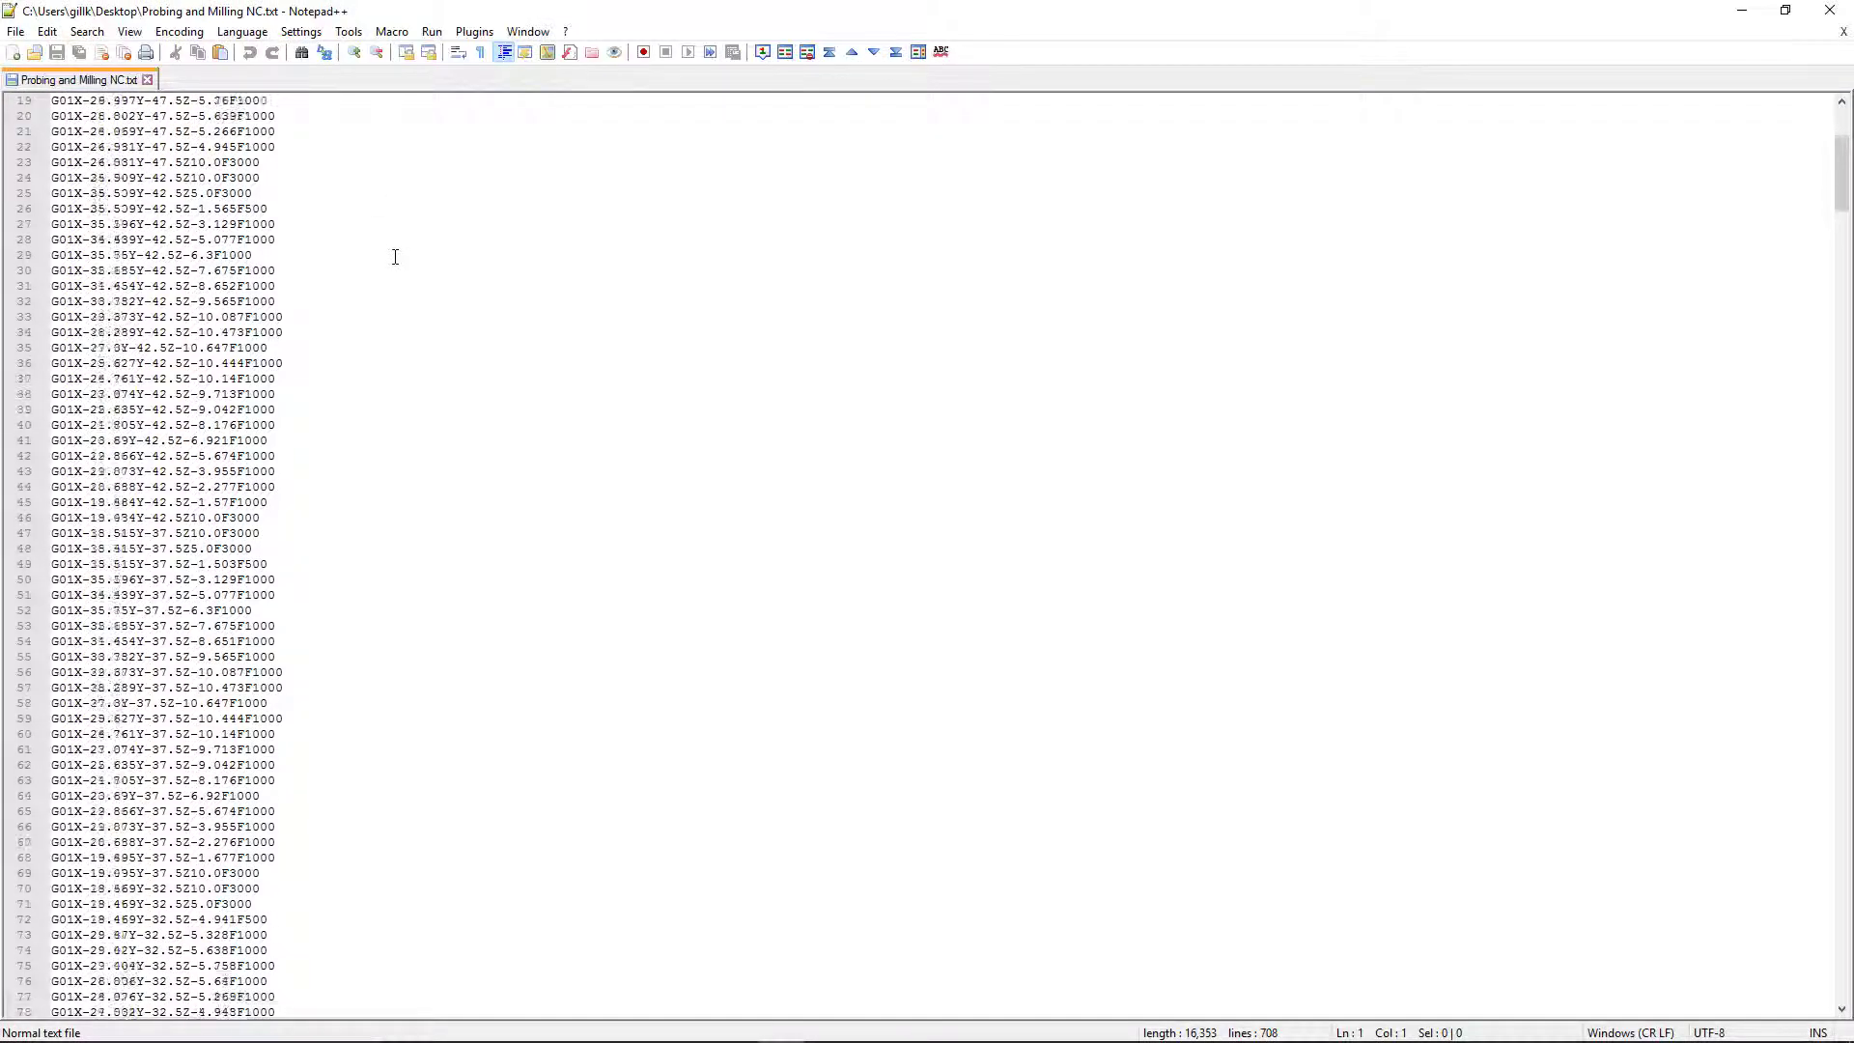
scroll(395, 256, "down", 9)
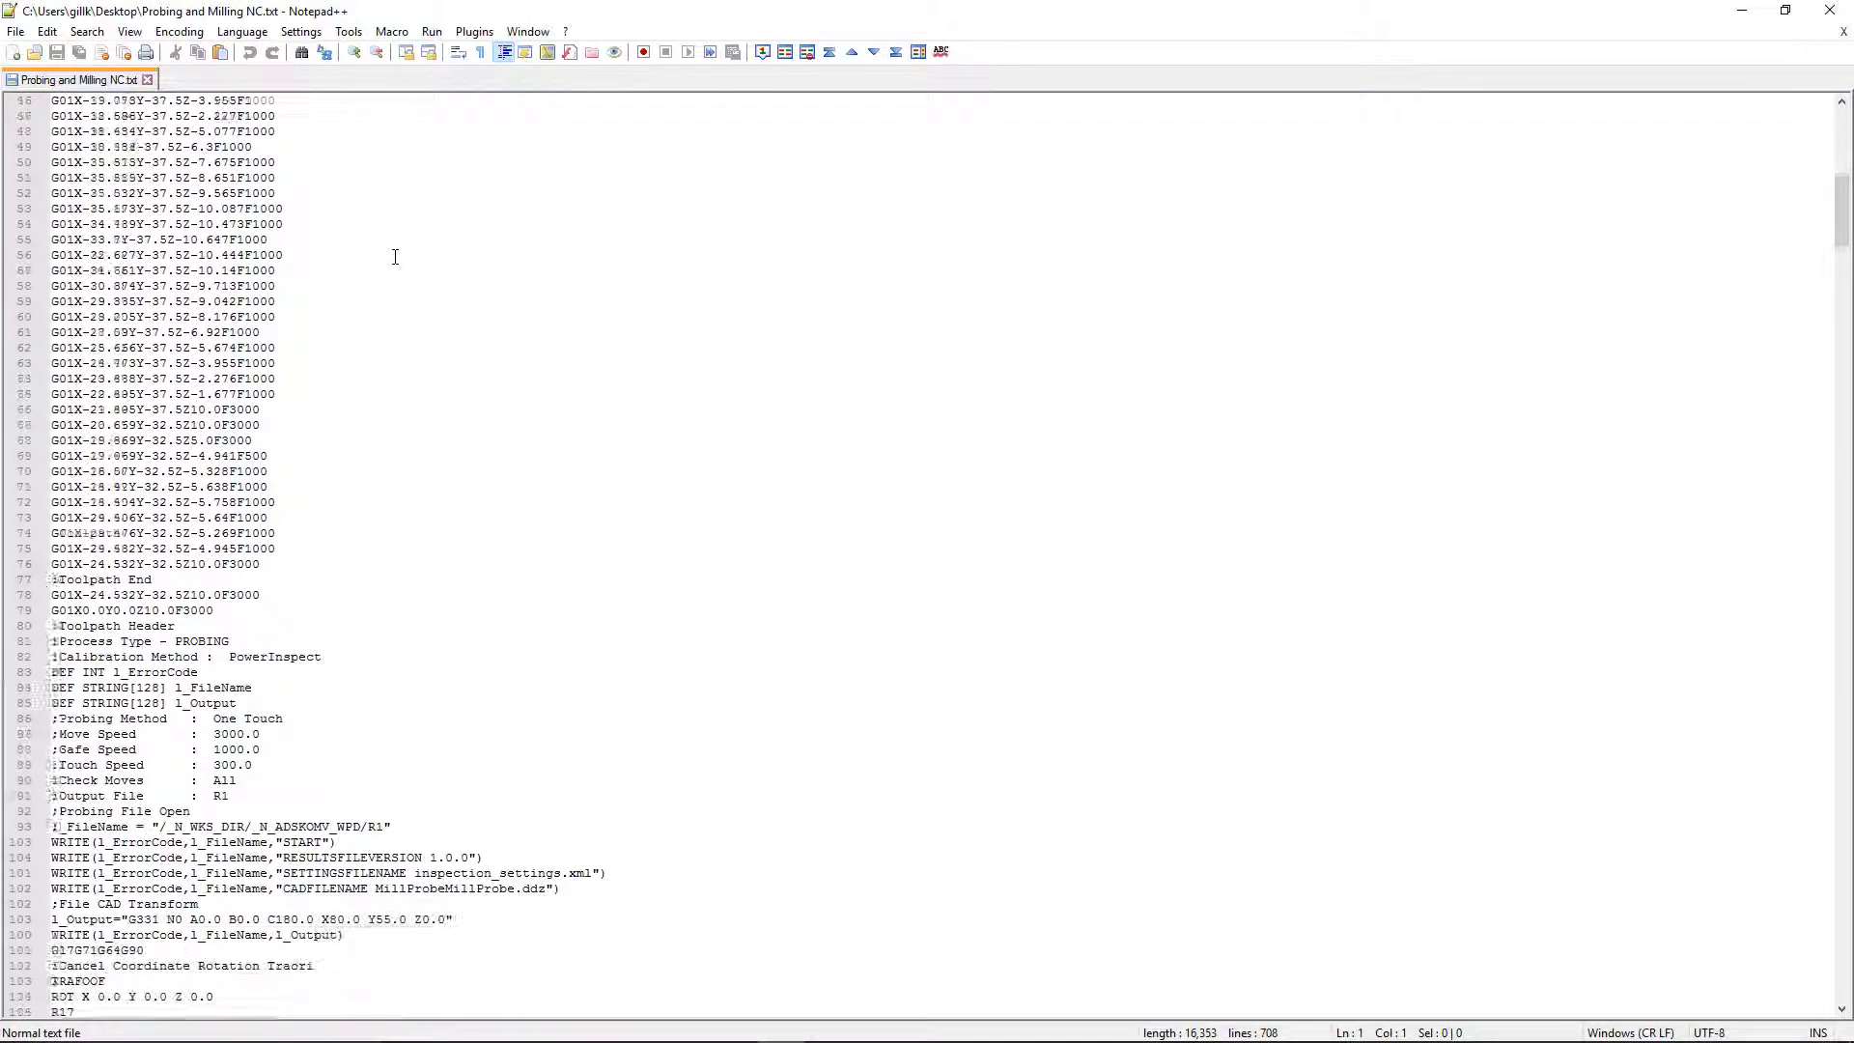
scroll(395, 256, "down", 10)
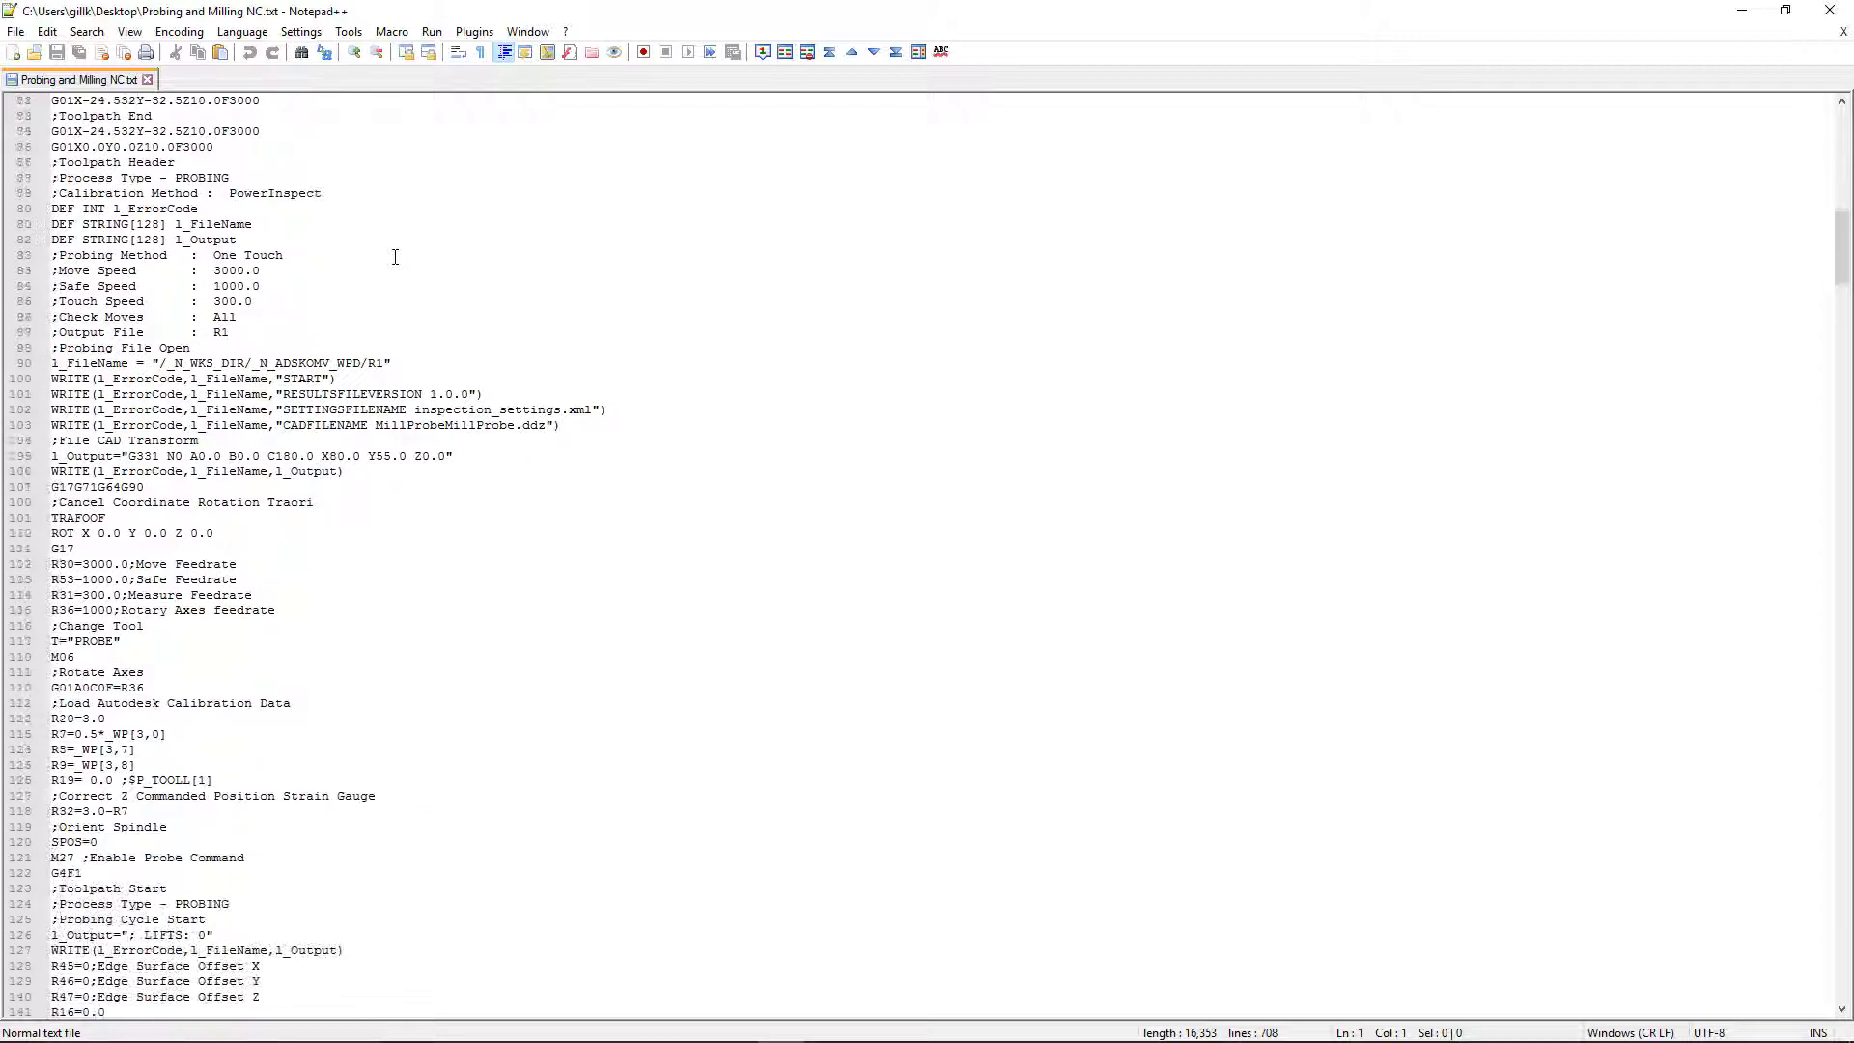
scroll(395, 256, "down", 6)
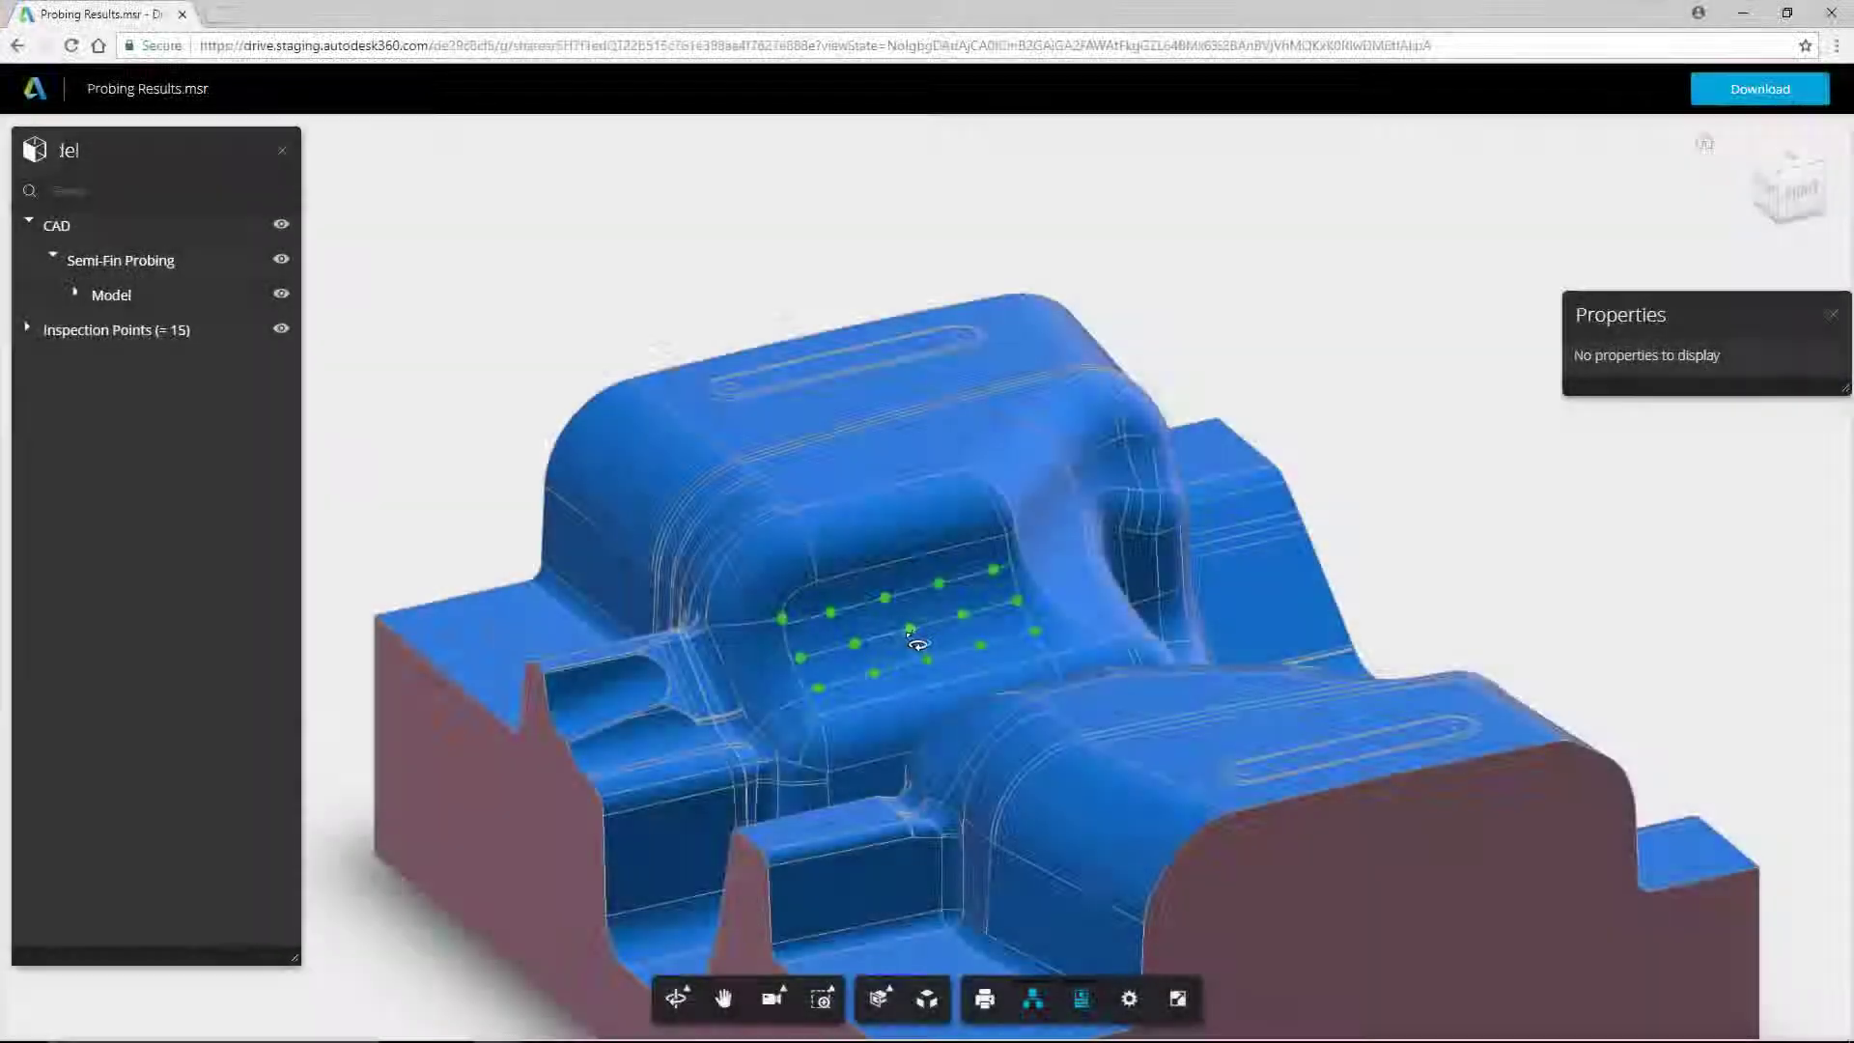
Step: Inspect points on the model, expand all 15 inspection points, and view SP8's results
left_click(910, 629)
left_click(966, 617)
left_click(116, 331)
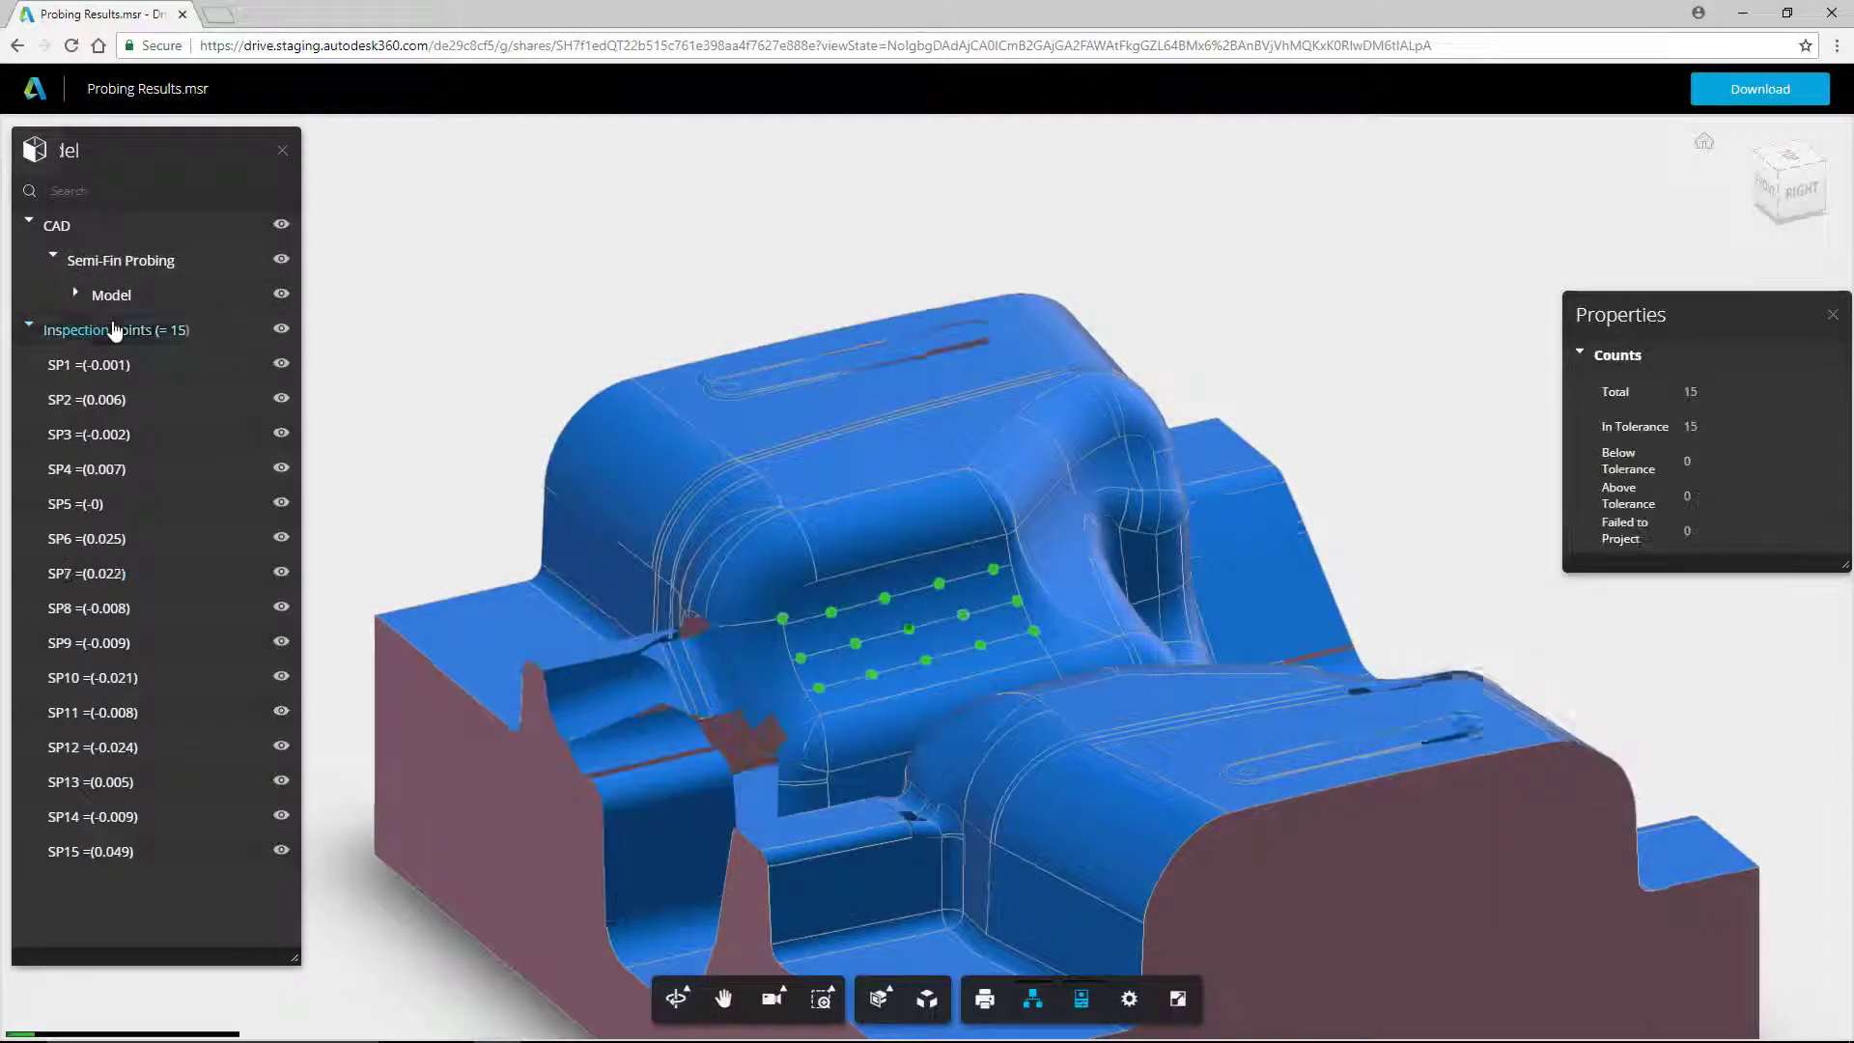
left_click(116, 610)
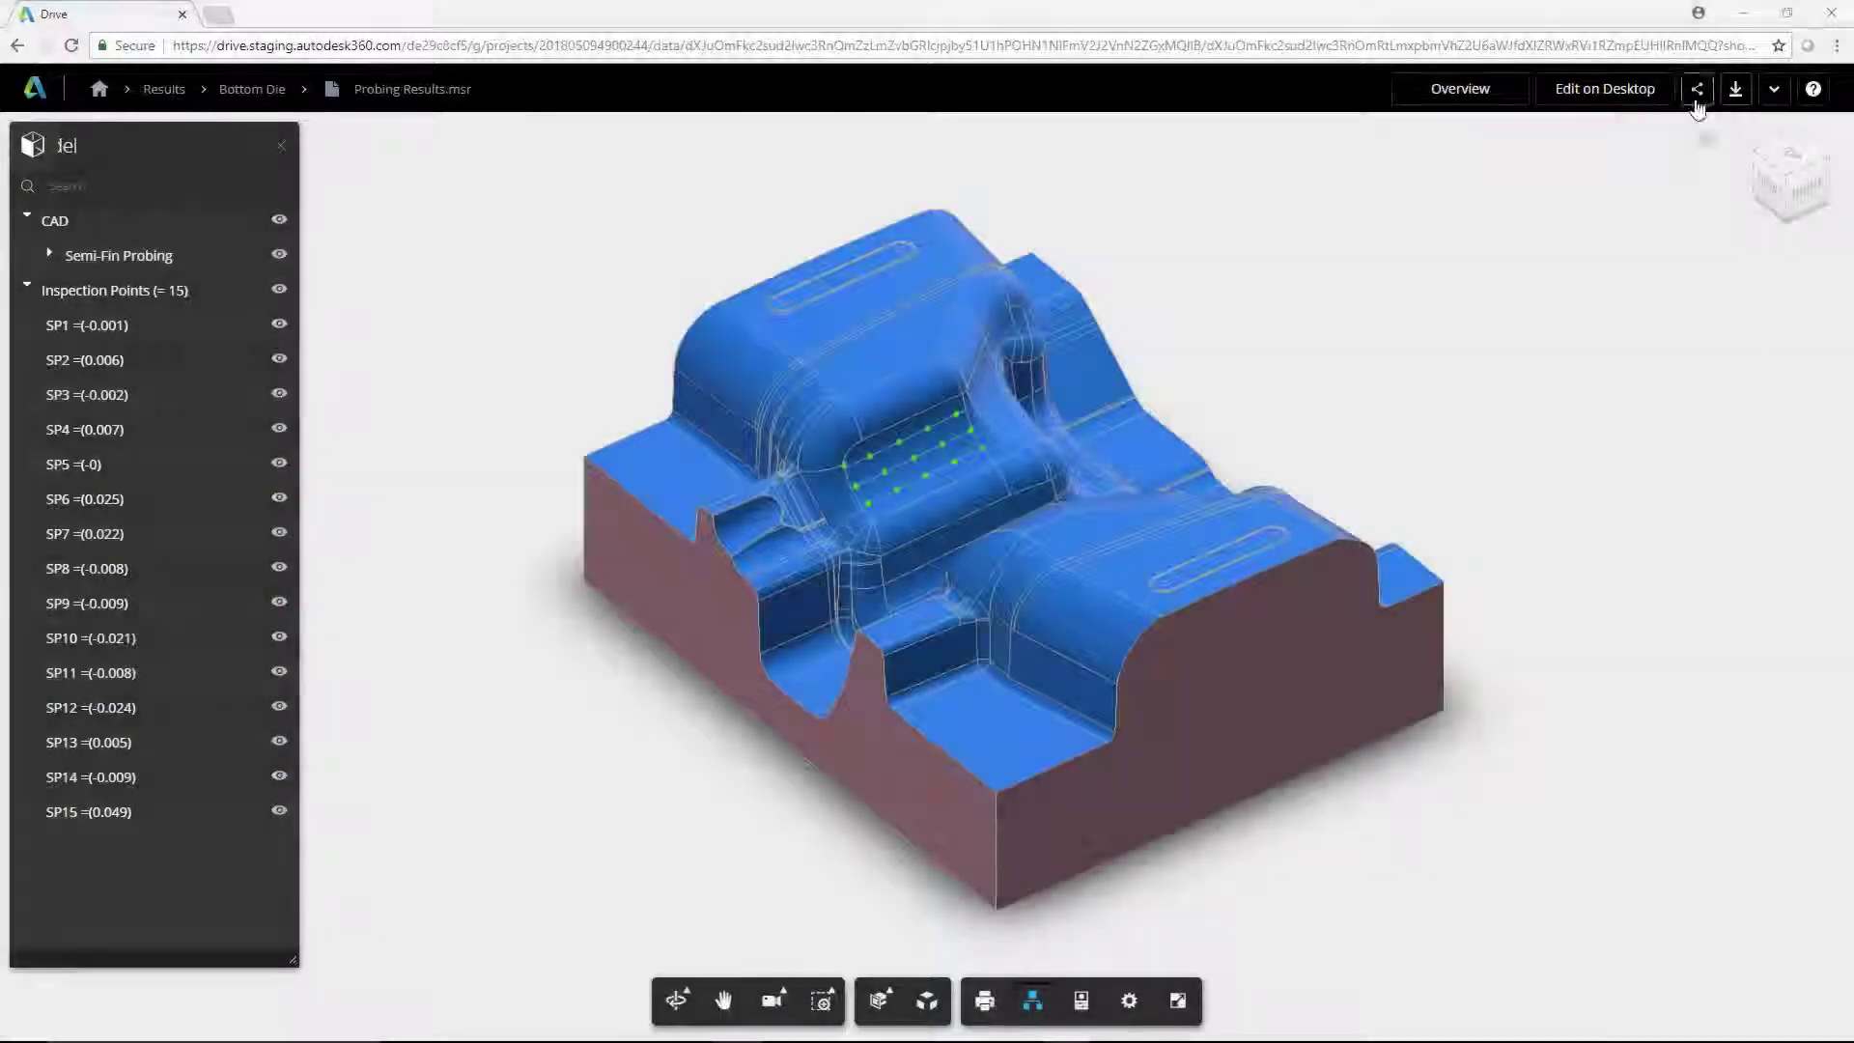
left_click(1696, 87)
Step: Copy the share link for Probing Results.msr and protect it with a password
left_click(1173, 526)
left_click(648, 656)
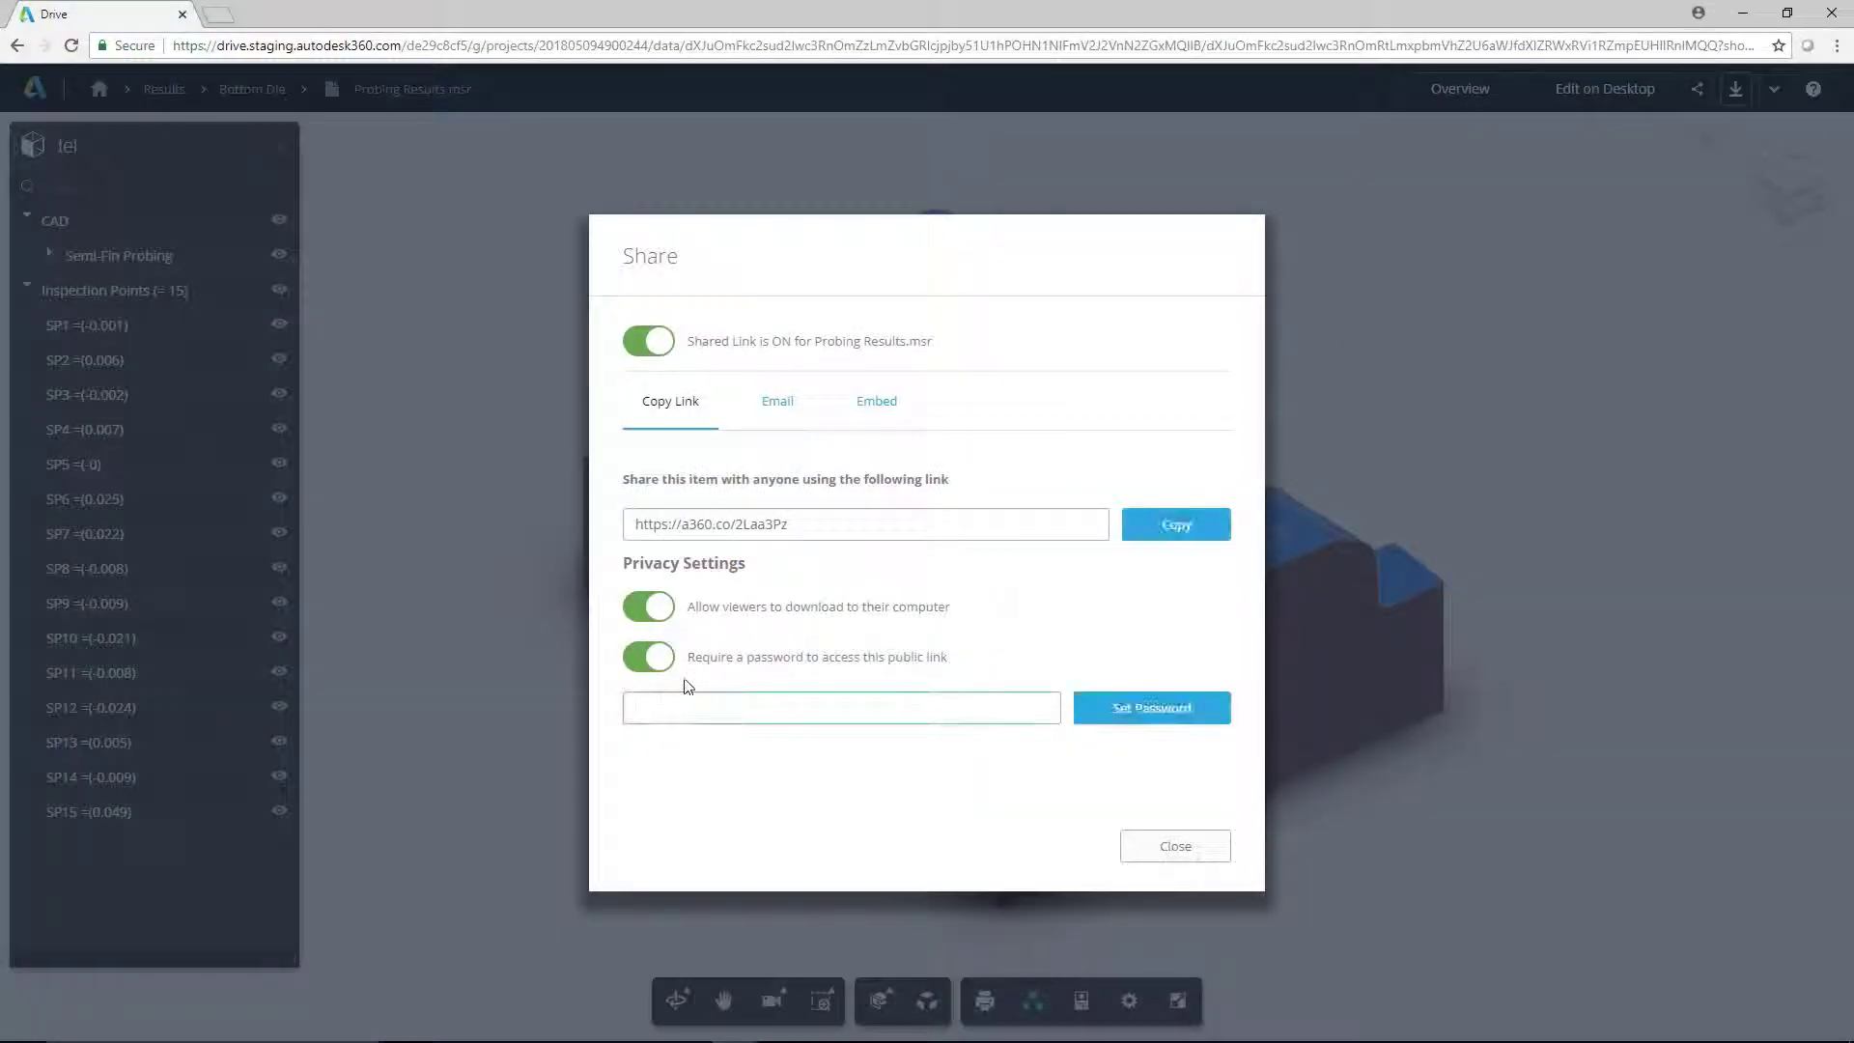
type("•••••••")
left_click(1132, 712)
Step: Draft an email of the link to the recipient and copy Probing Results.msr into PowerMill Results
left_click(777, 401)
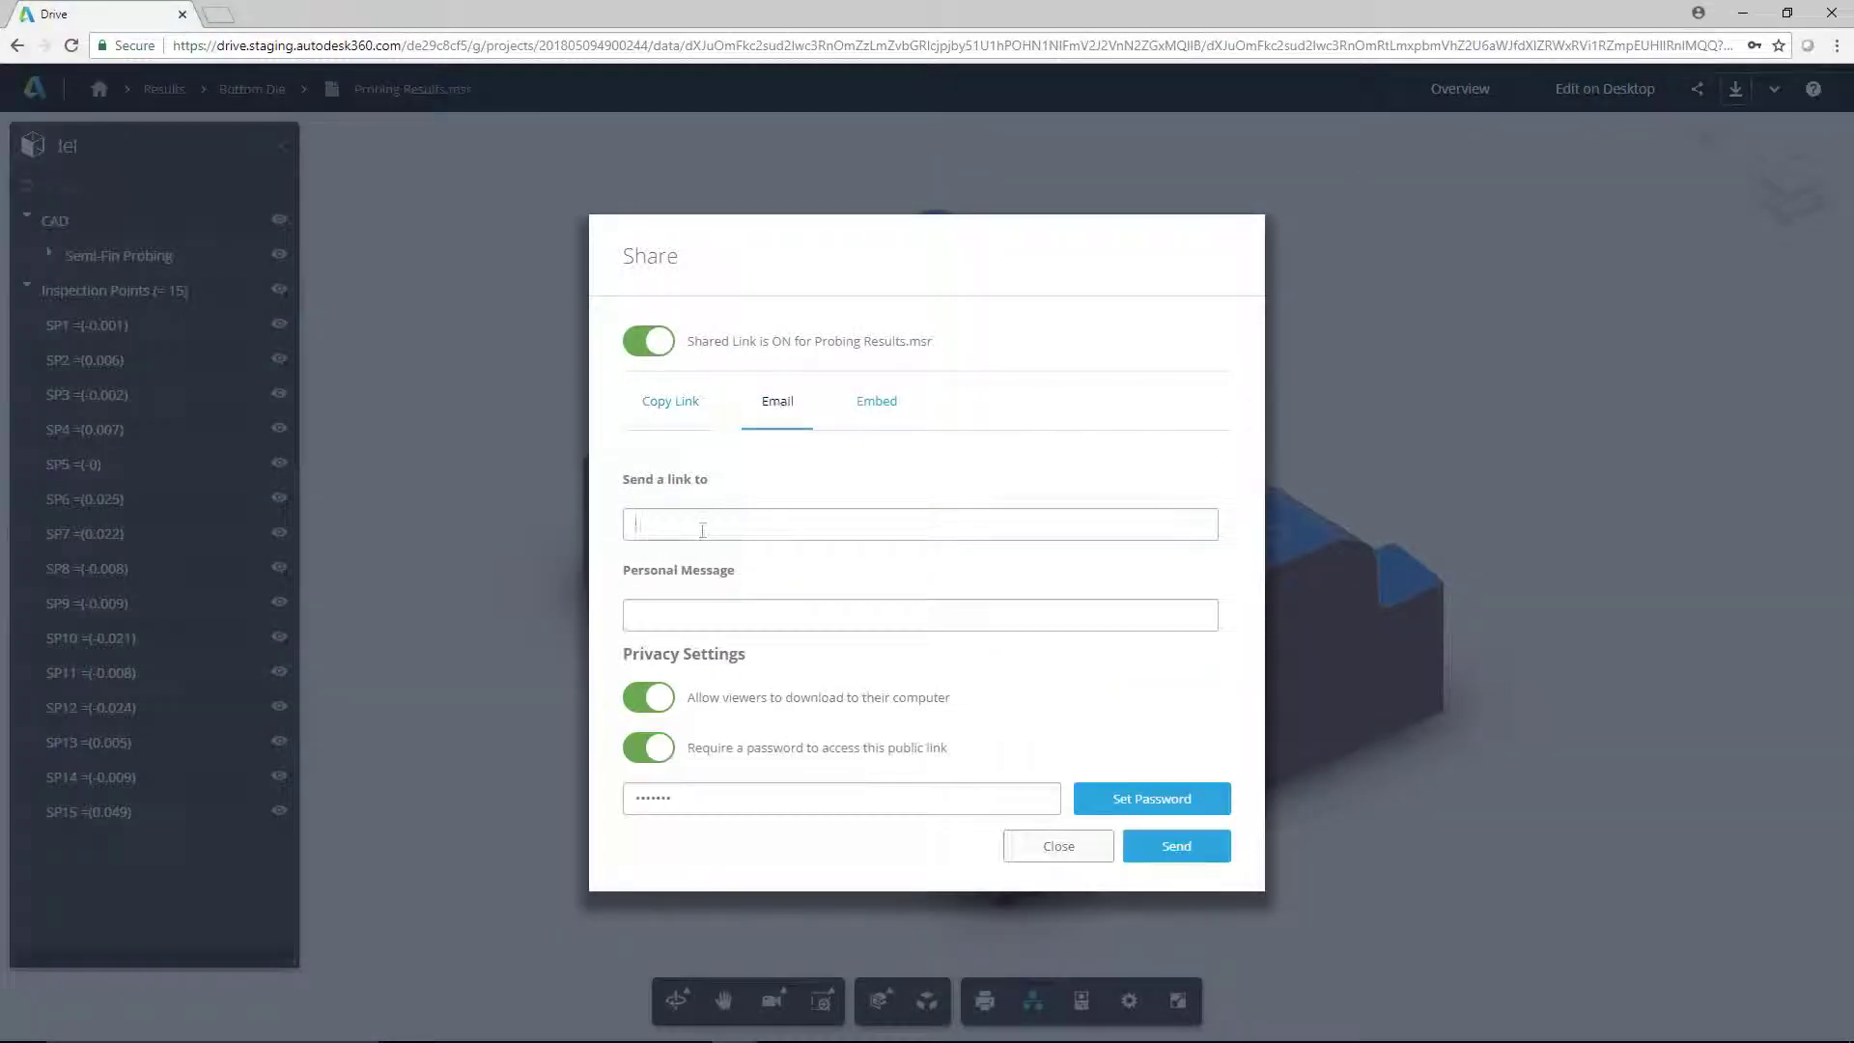
left_click(702, 526)
left_click(683, 615)
type("HI, Please check if this is ok.")
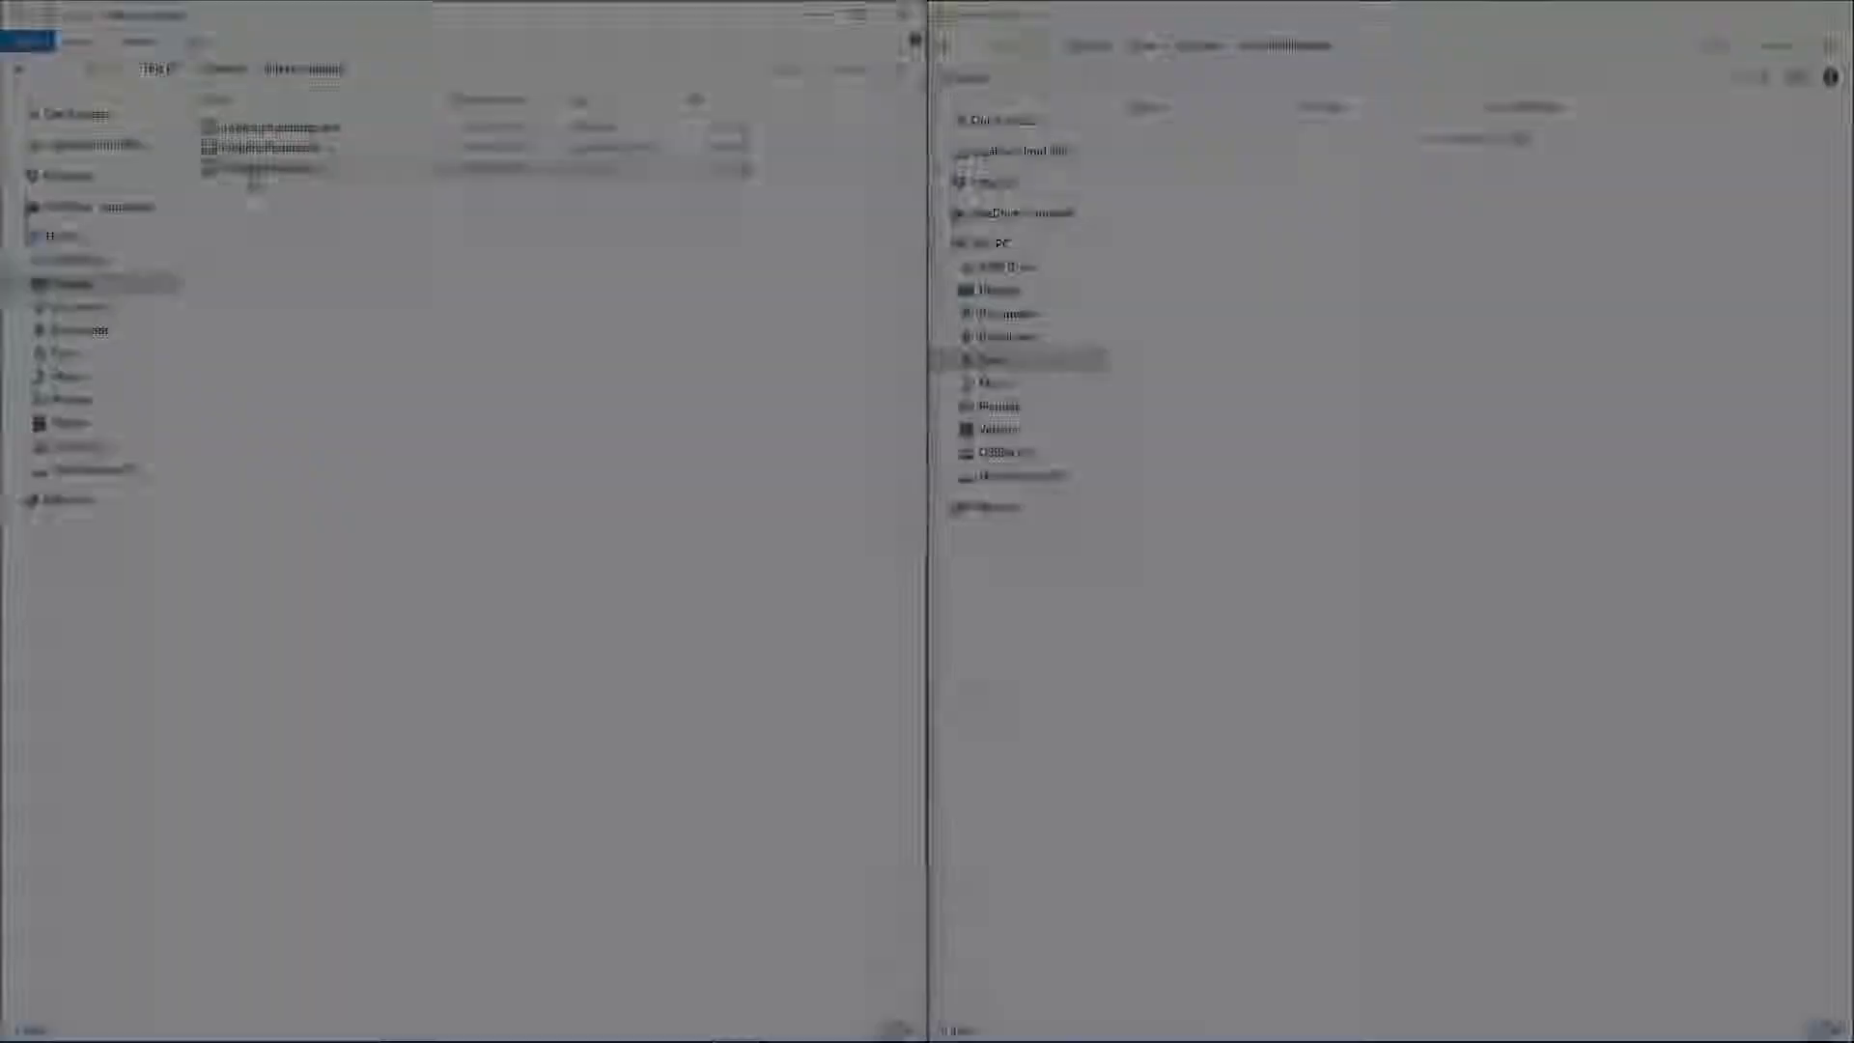
left_click_drag(271, 167, 1224, 295)
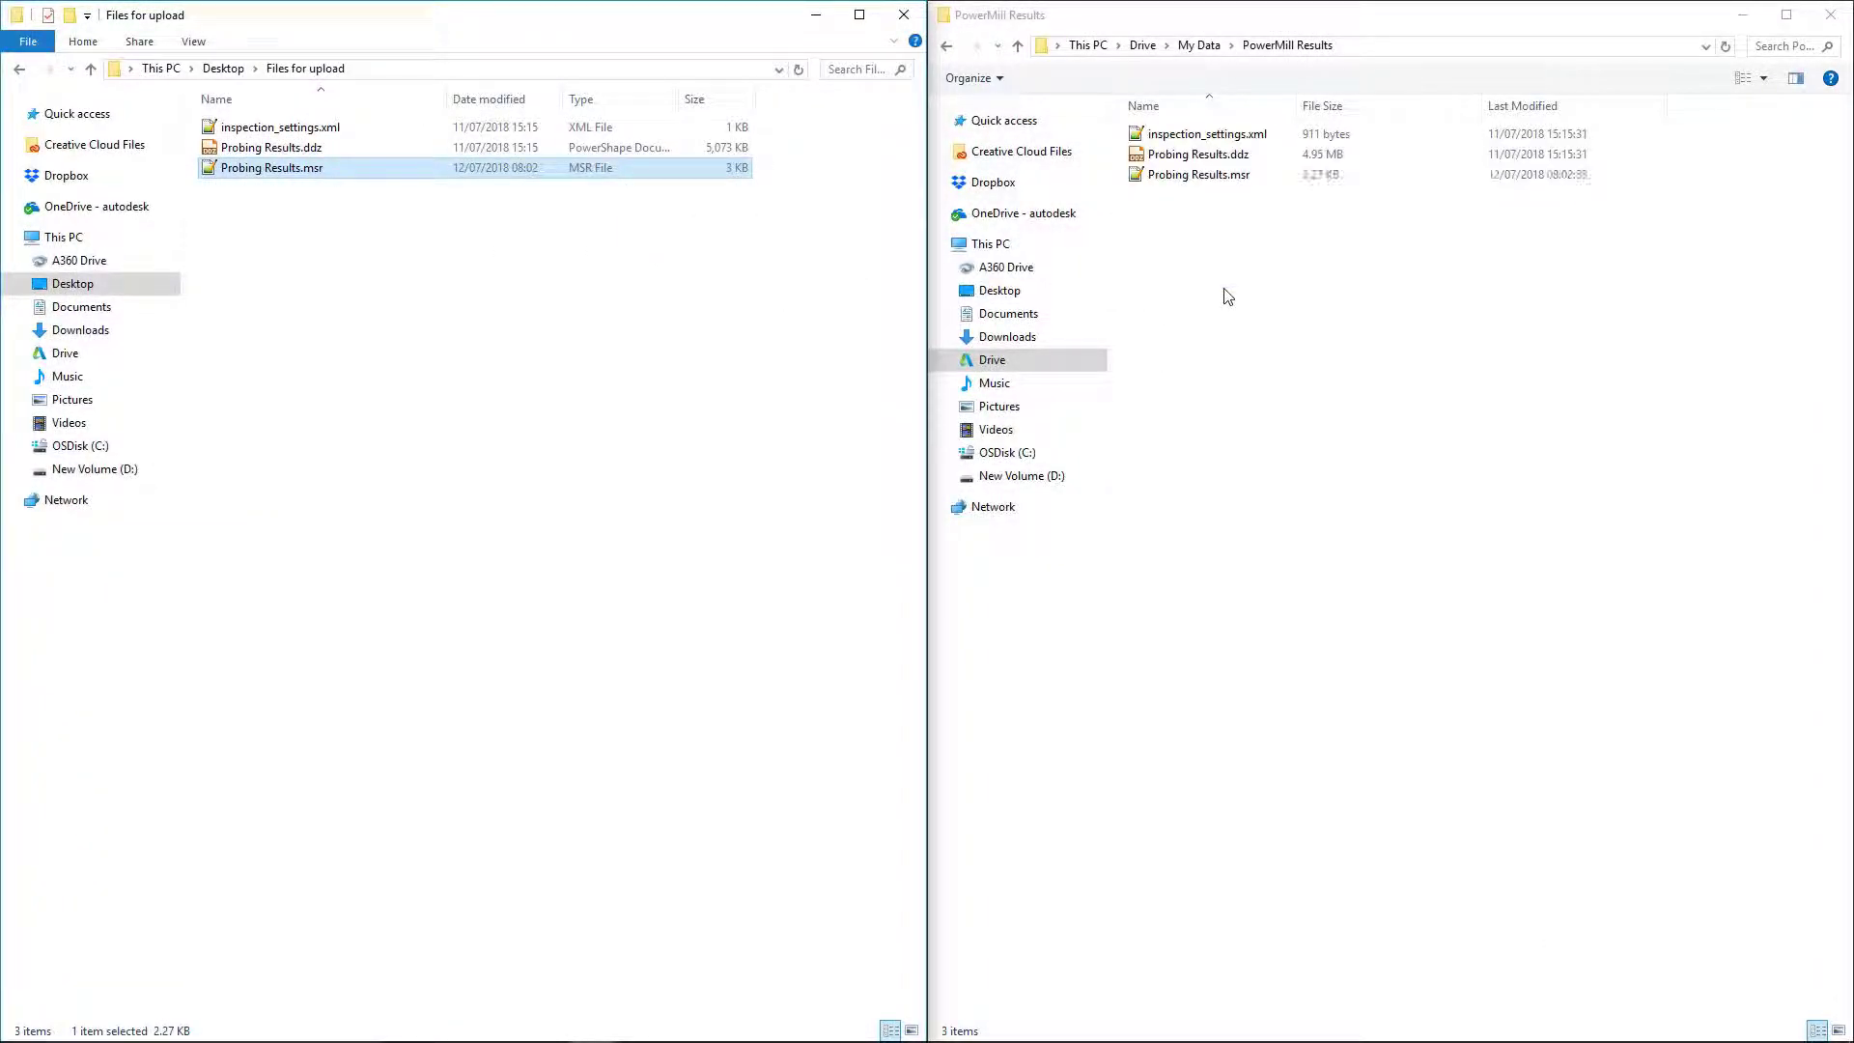
right_click(1197, 177)
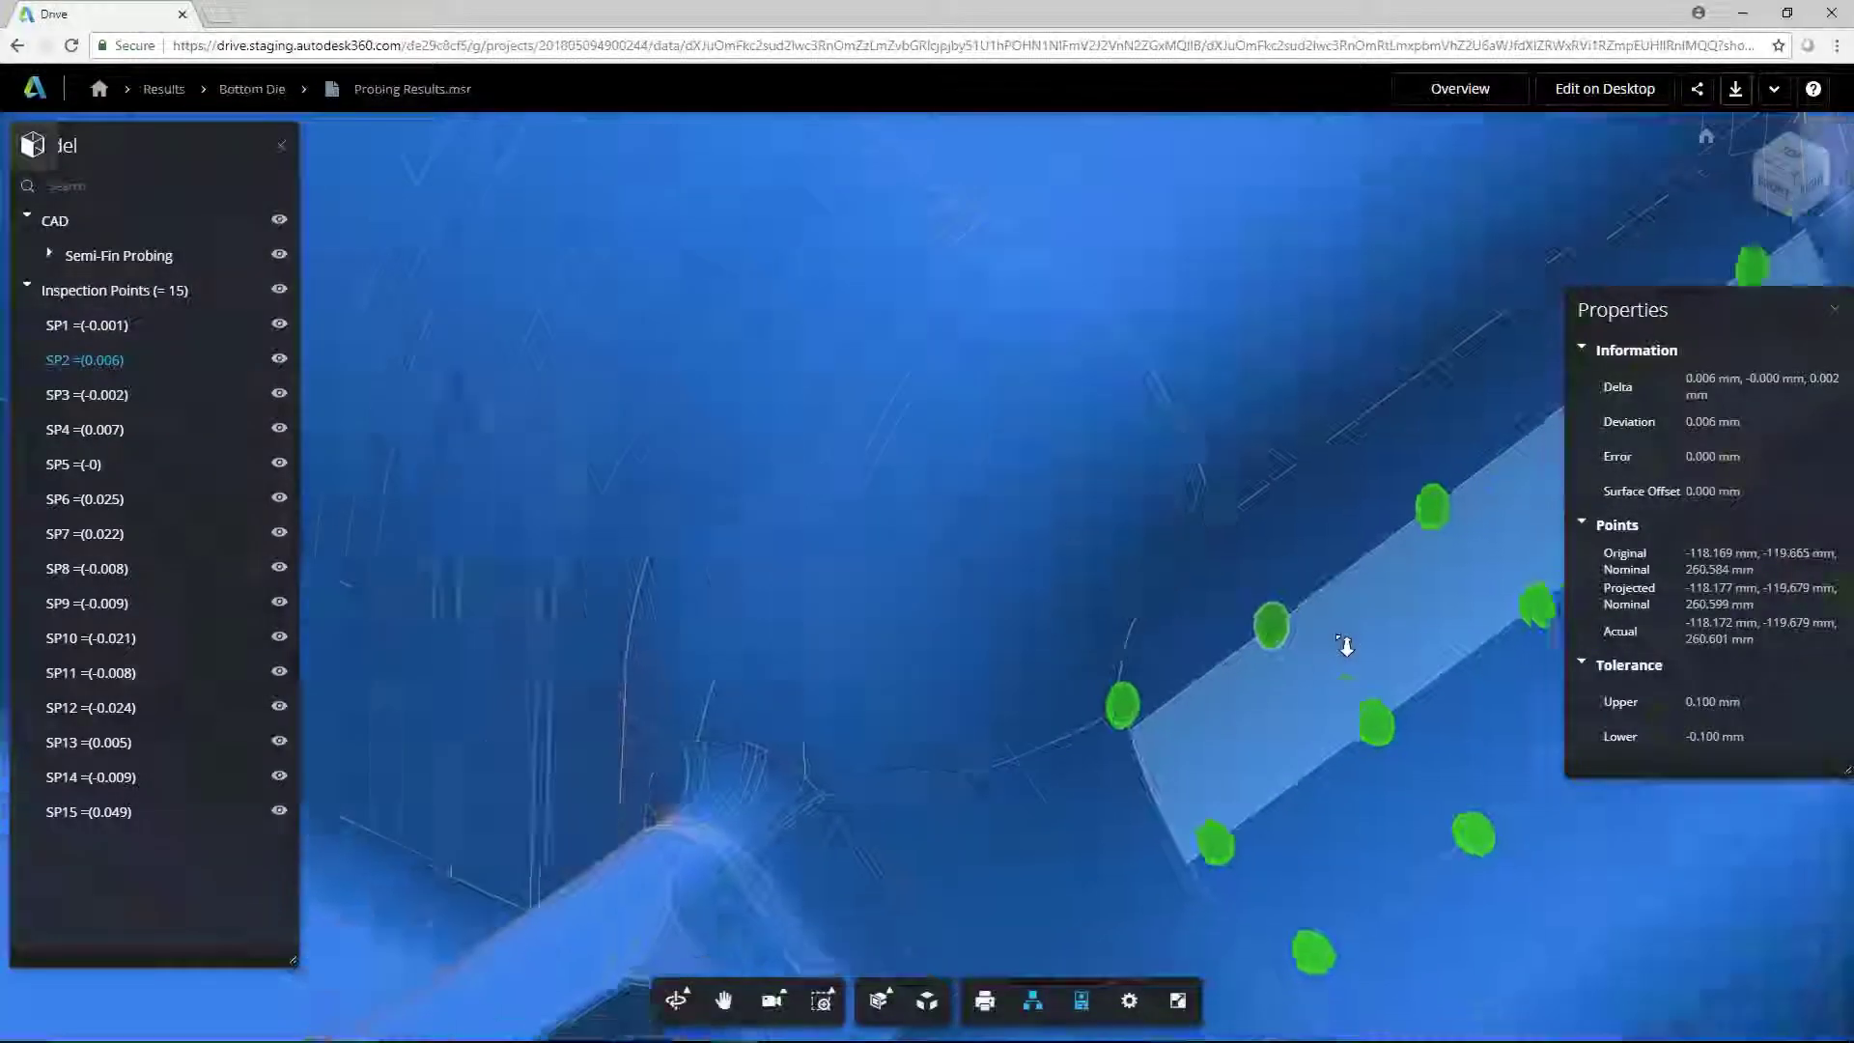
scroll(1346, 645, "down", 5)
left_click_drag(1347, 645, 1234, 653)
middle_click_drag(1233, 653, 736, 546)
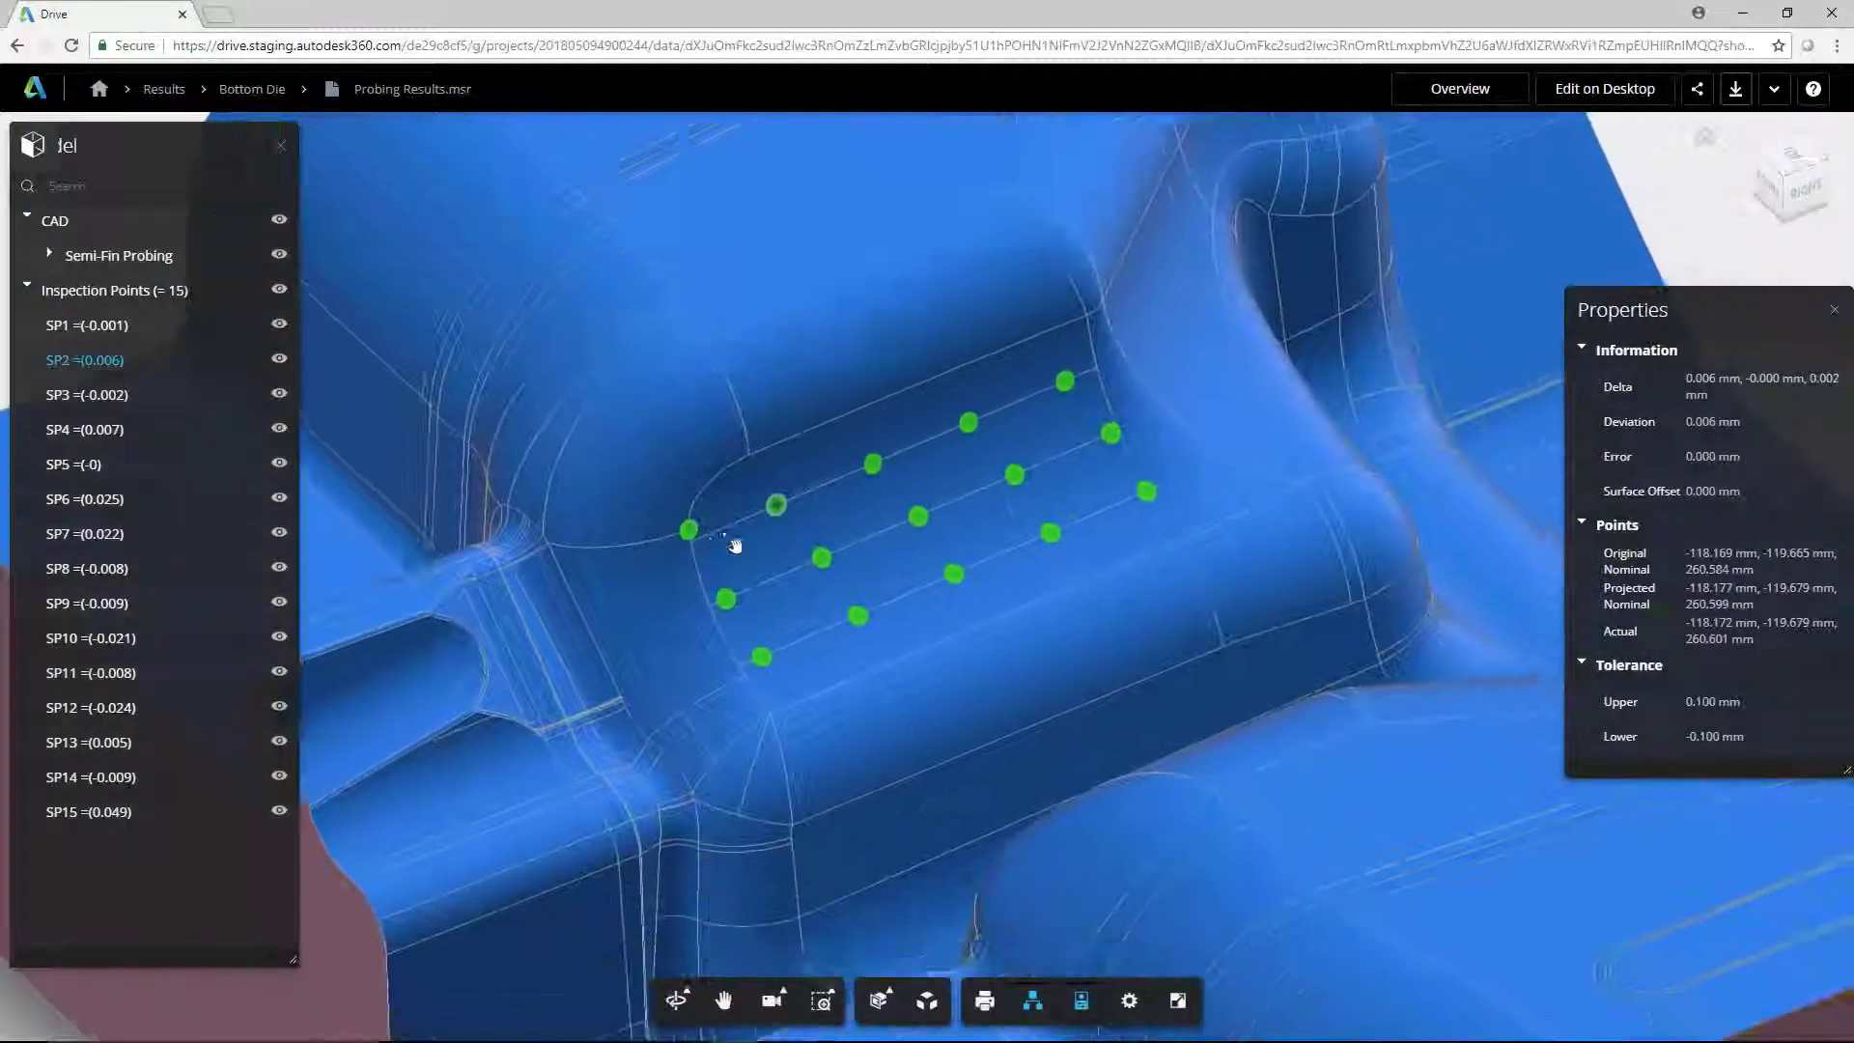
left_click(954, 573)
left_click(1015, 473)
left_click(1065, 381)
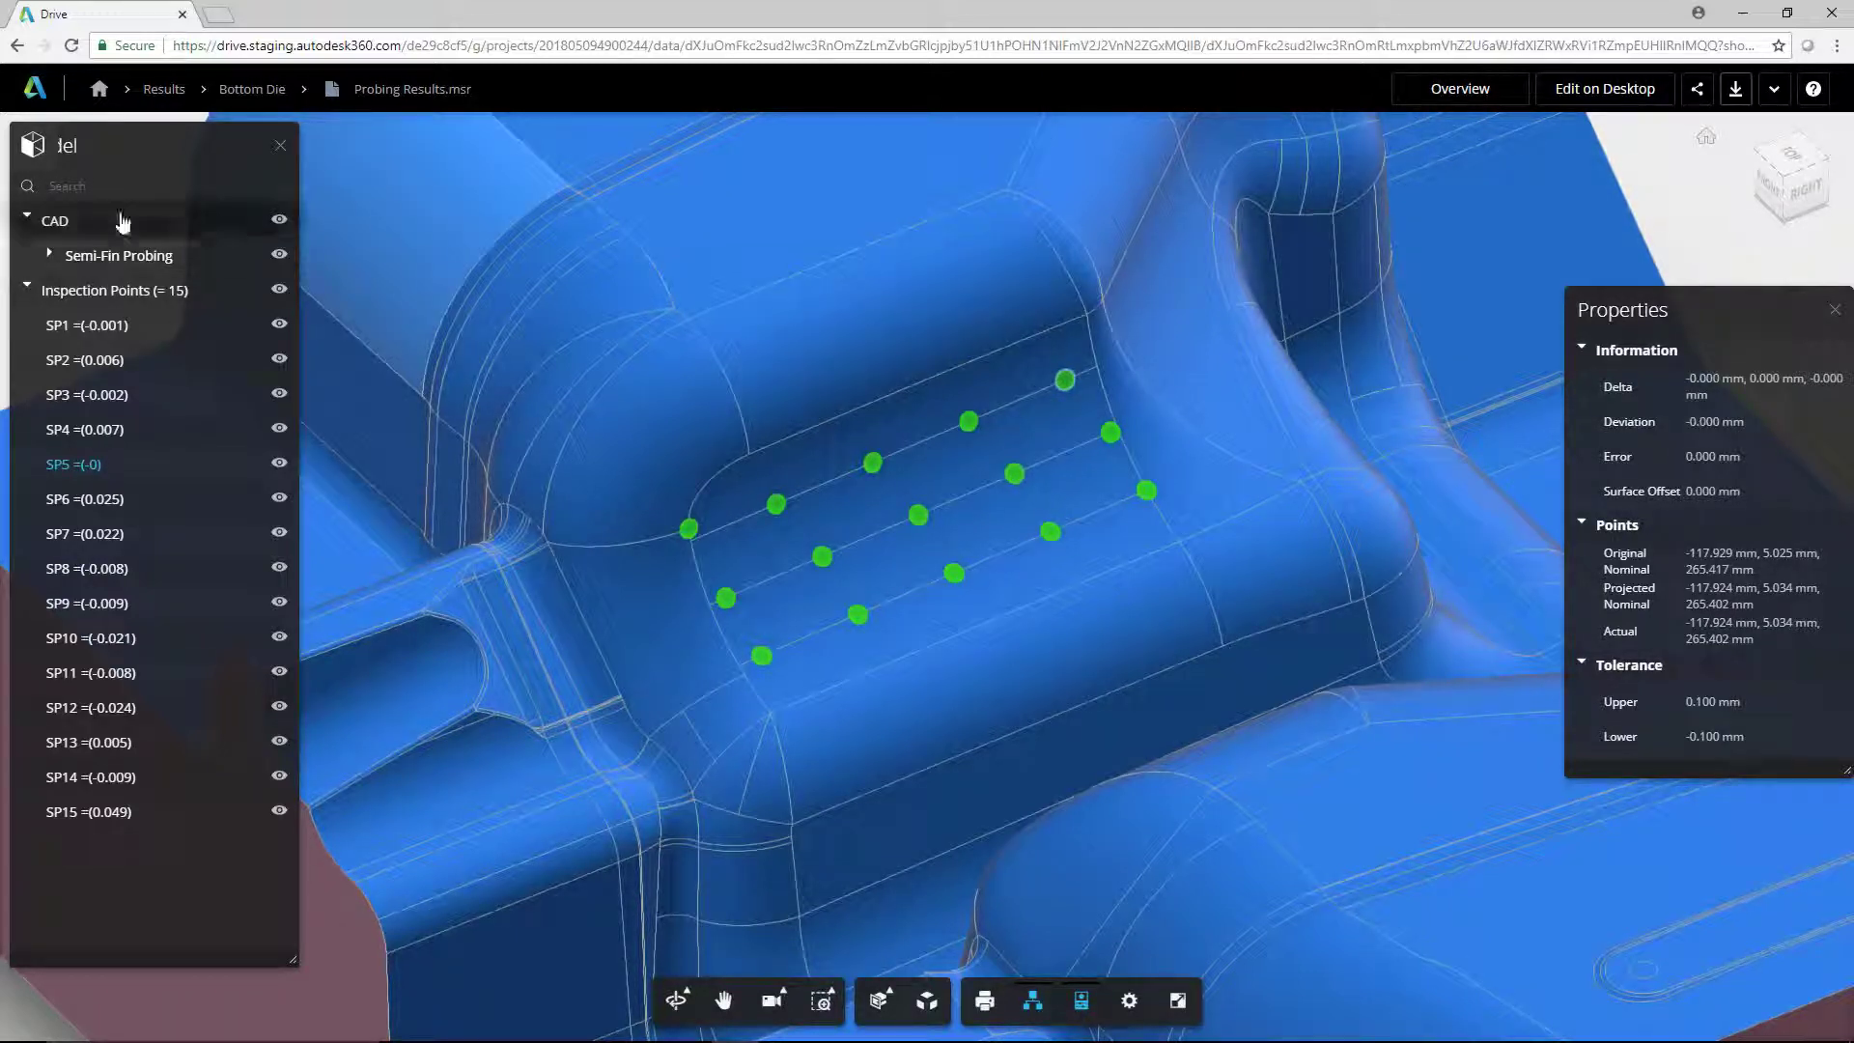
left_click(100, 194)
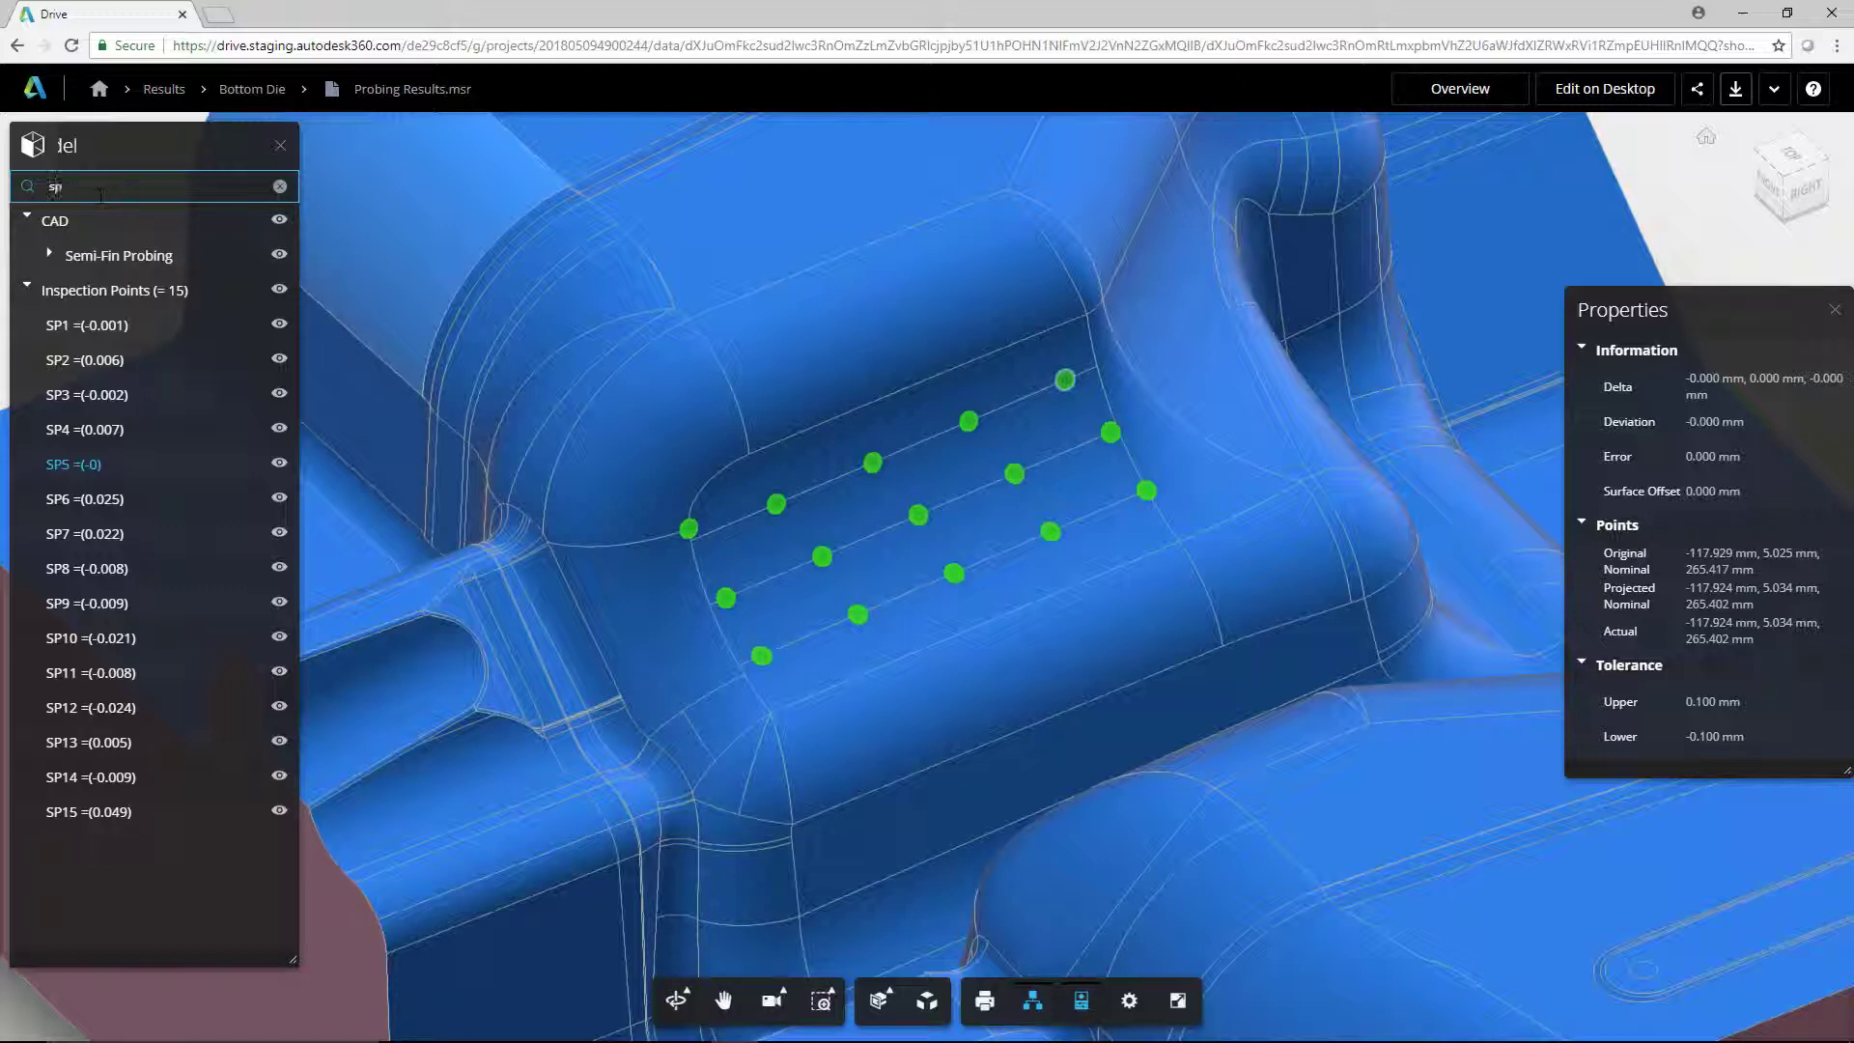
left_click(97, 221)
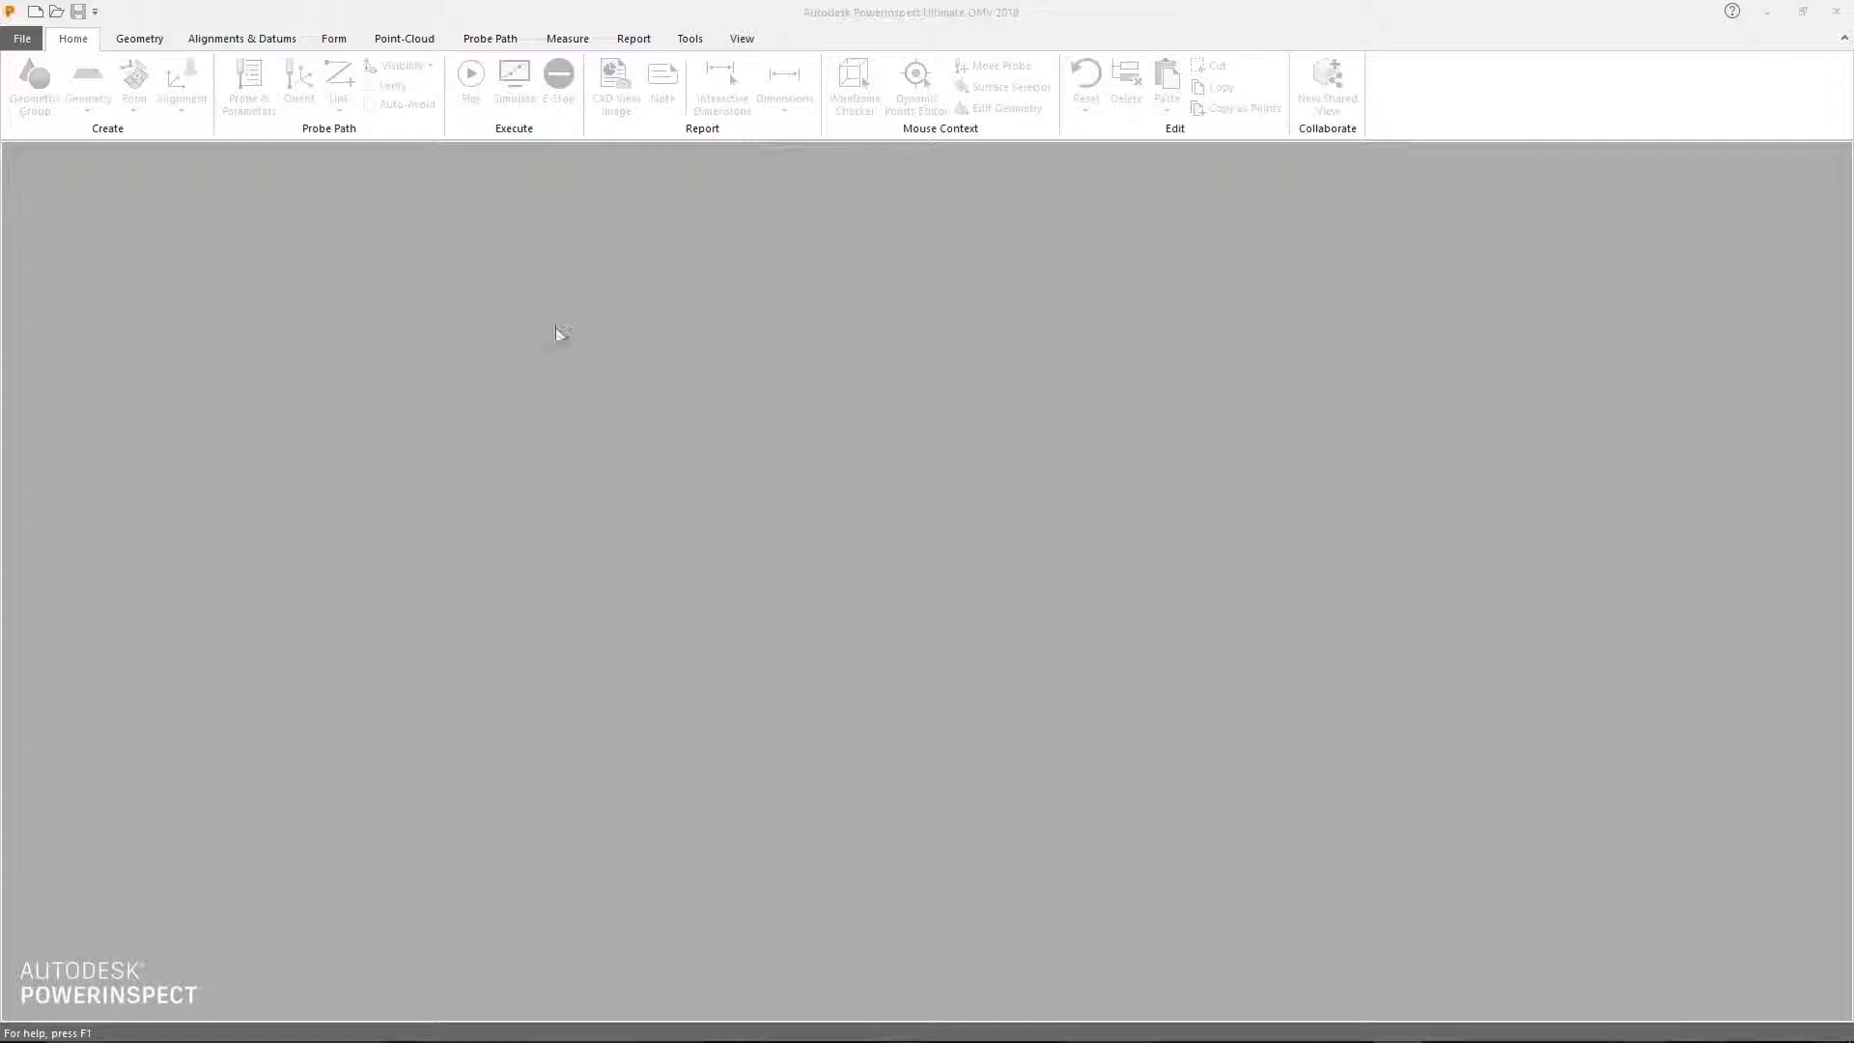
Step: Create a new PowerInspect document from the OMV results file Probing Results.msr
left_click(21, 37)
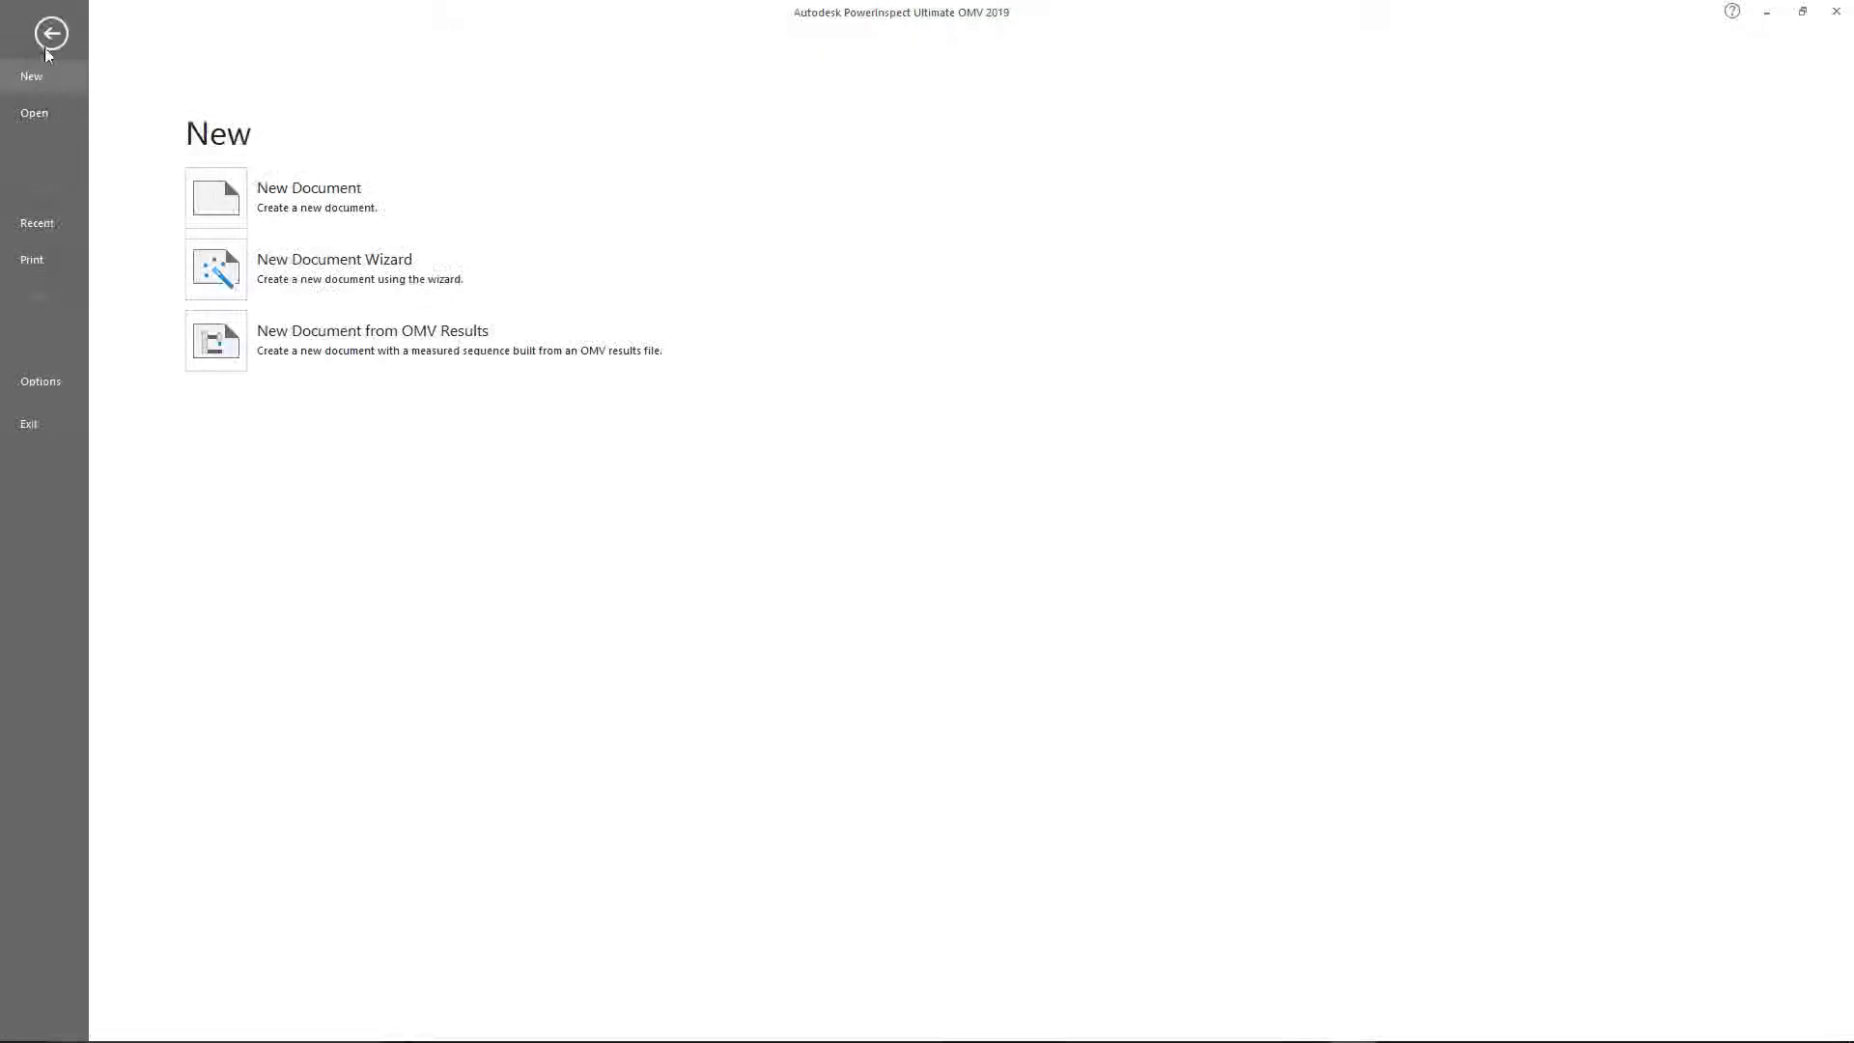
left_click(218, 342)
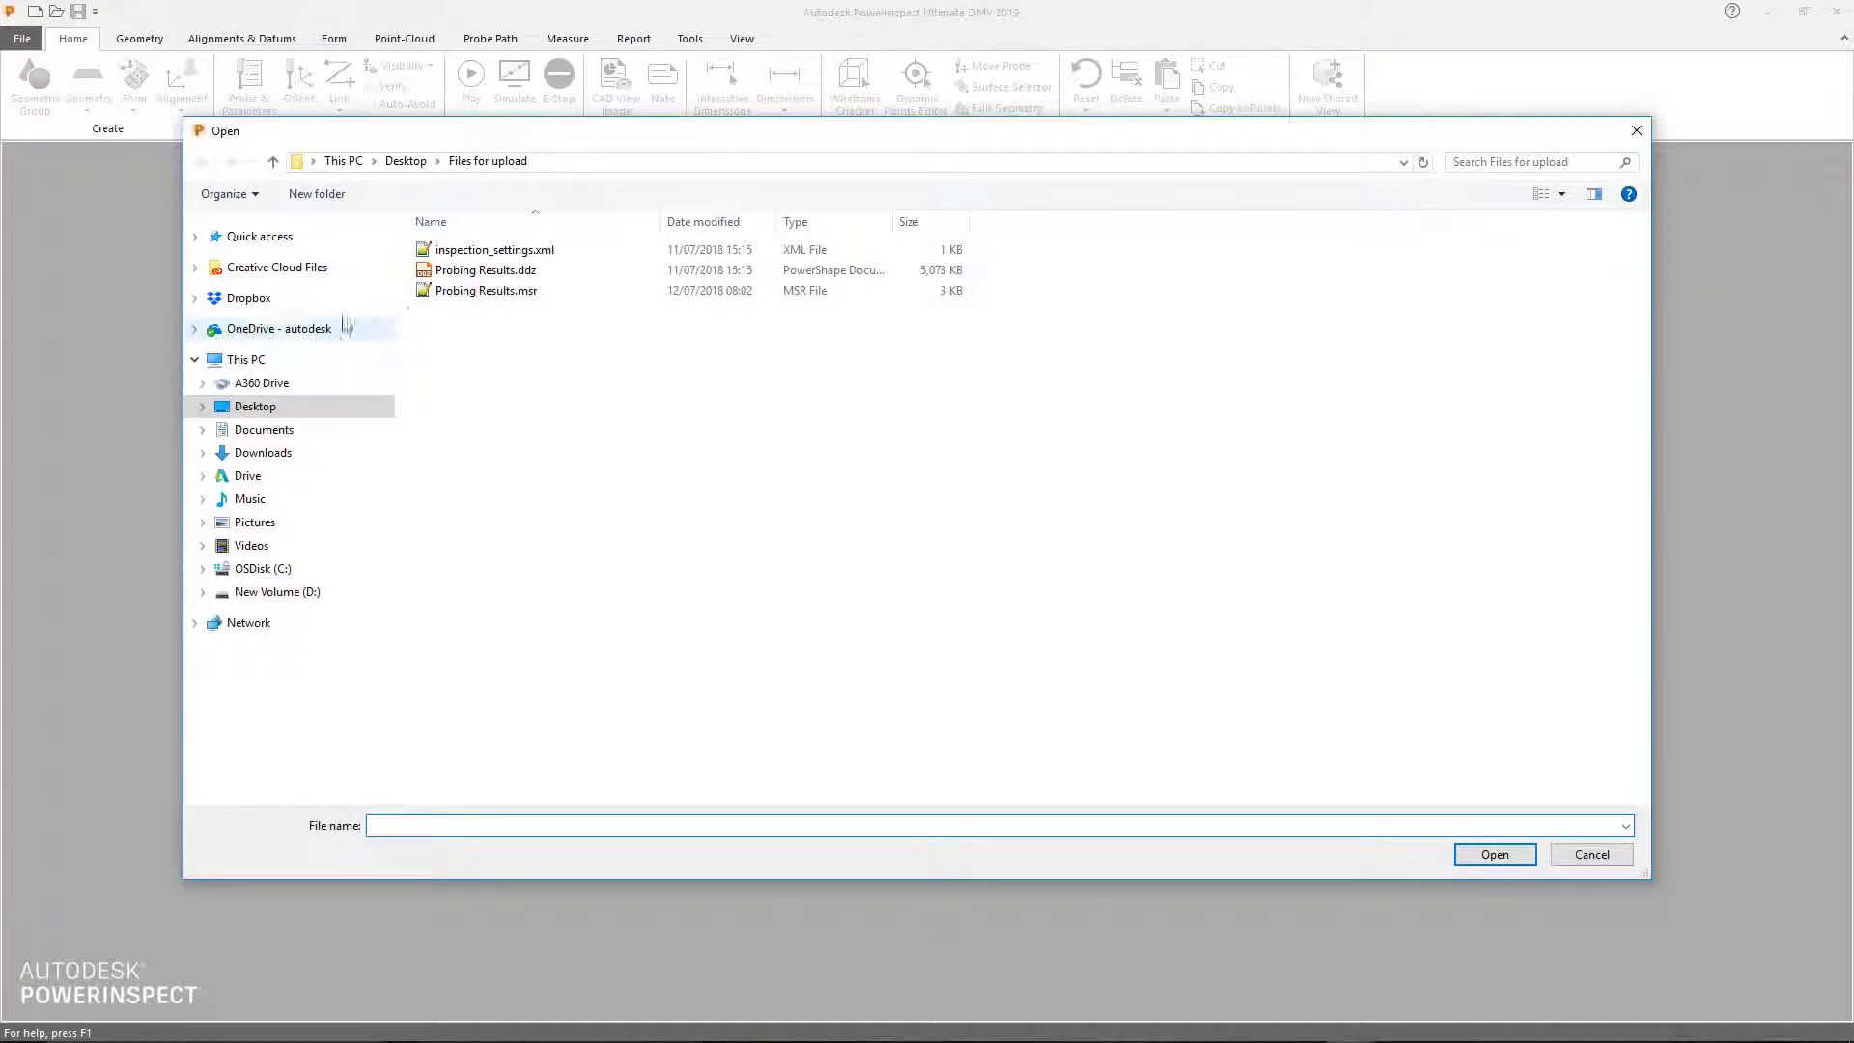
double_click(462, 291)
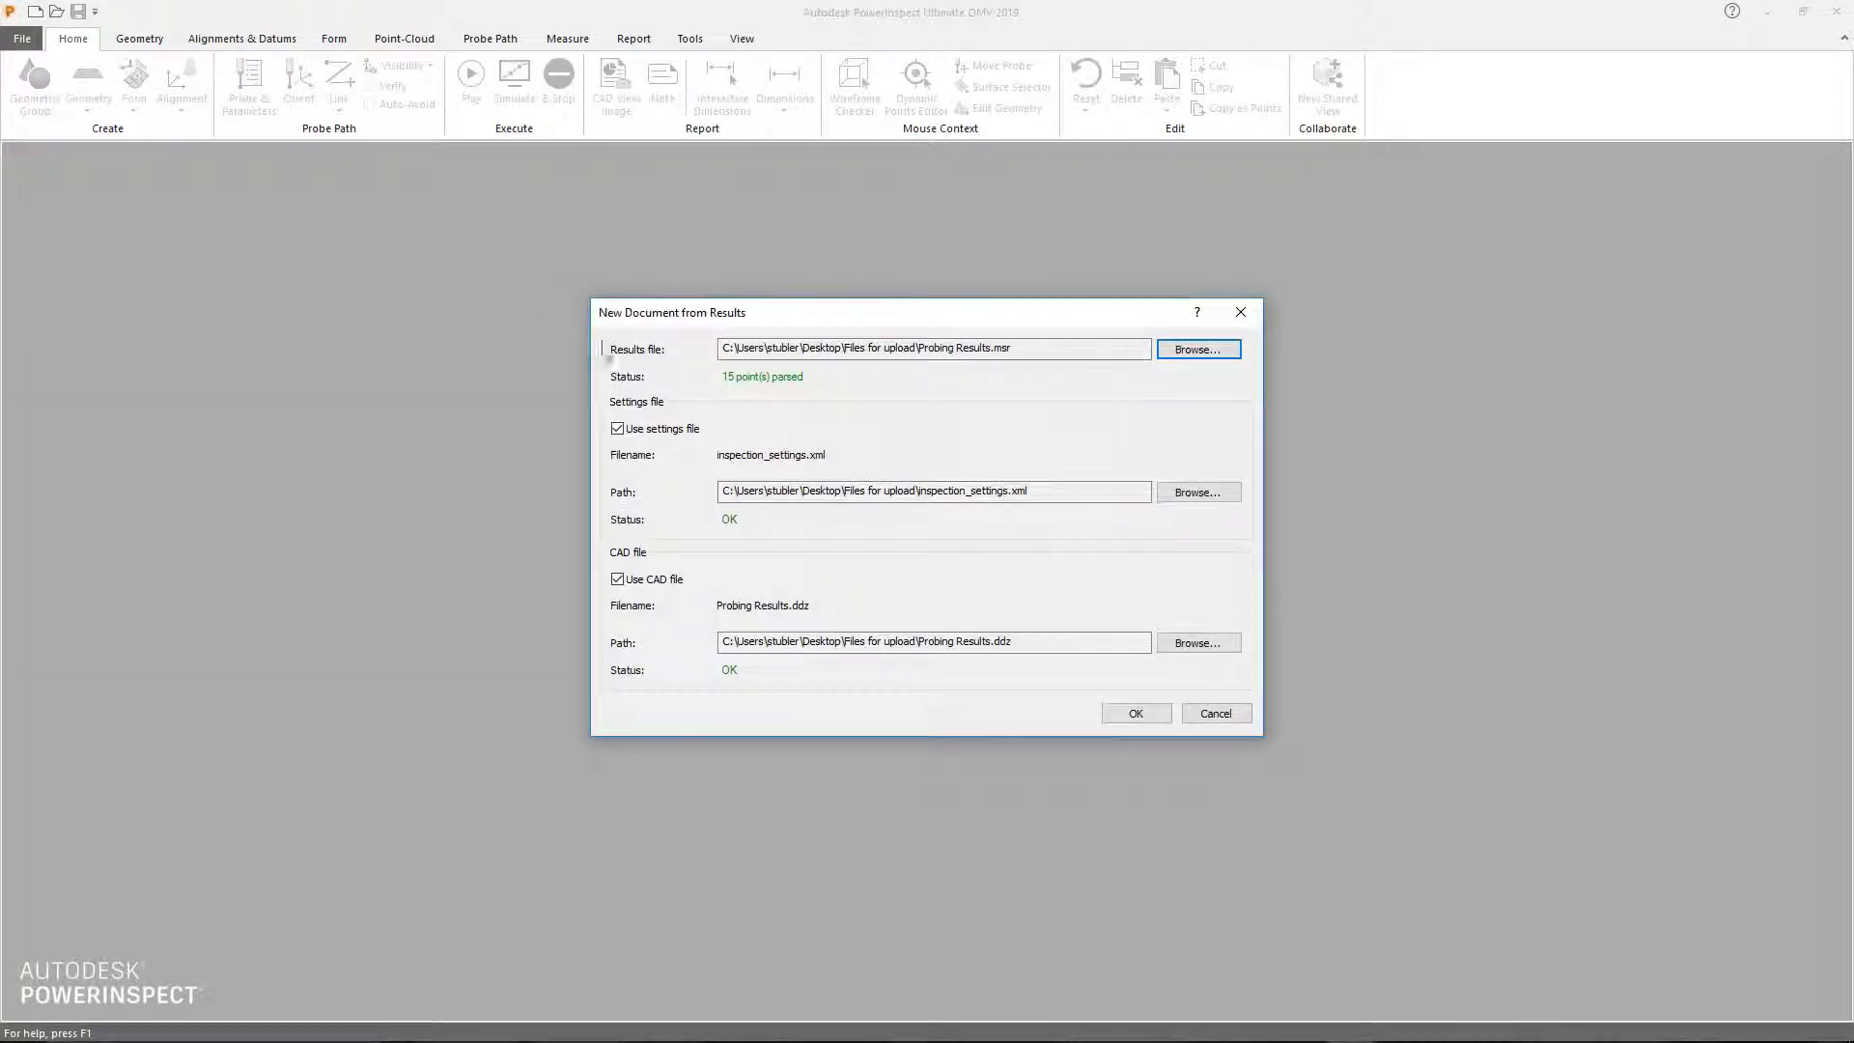
left_click(1129, 713)
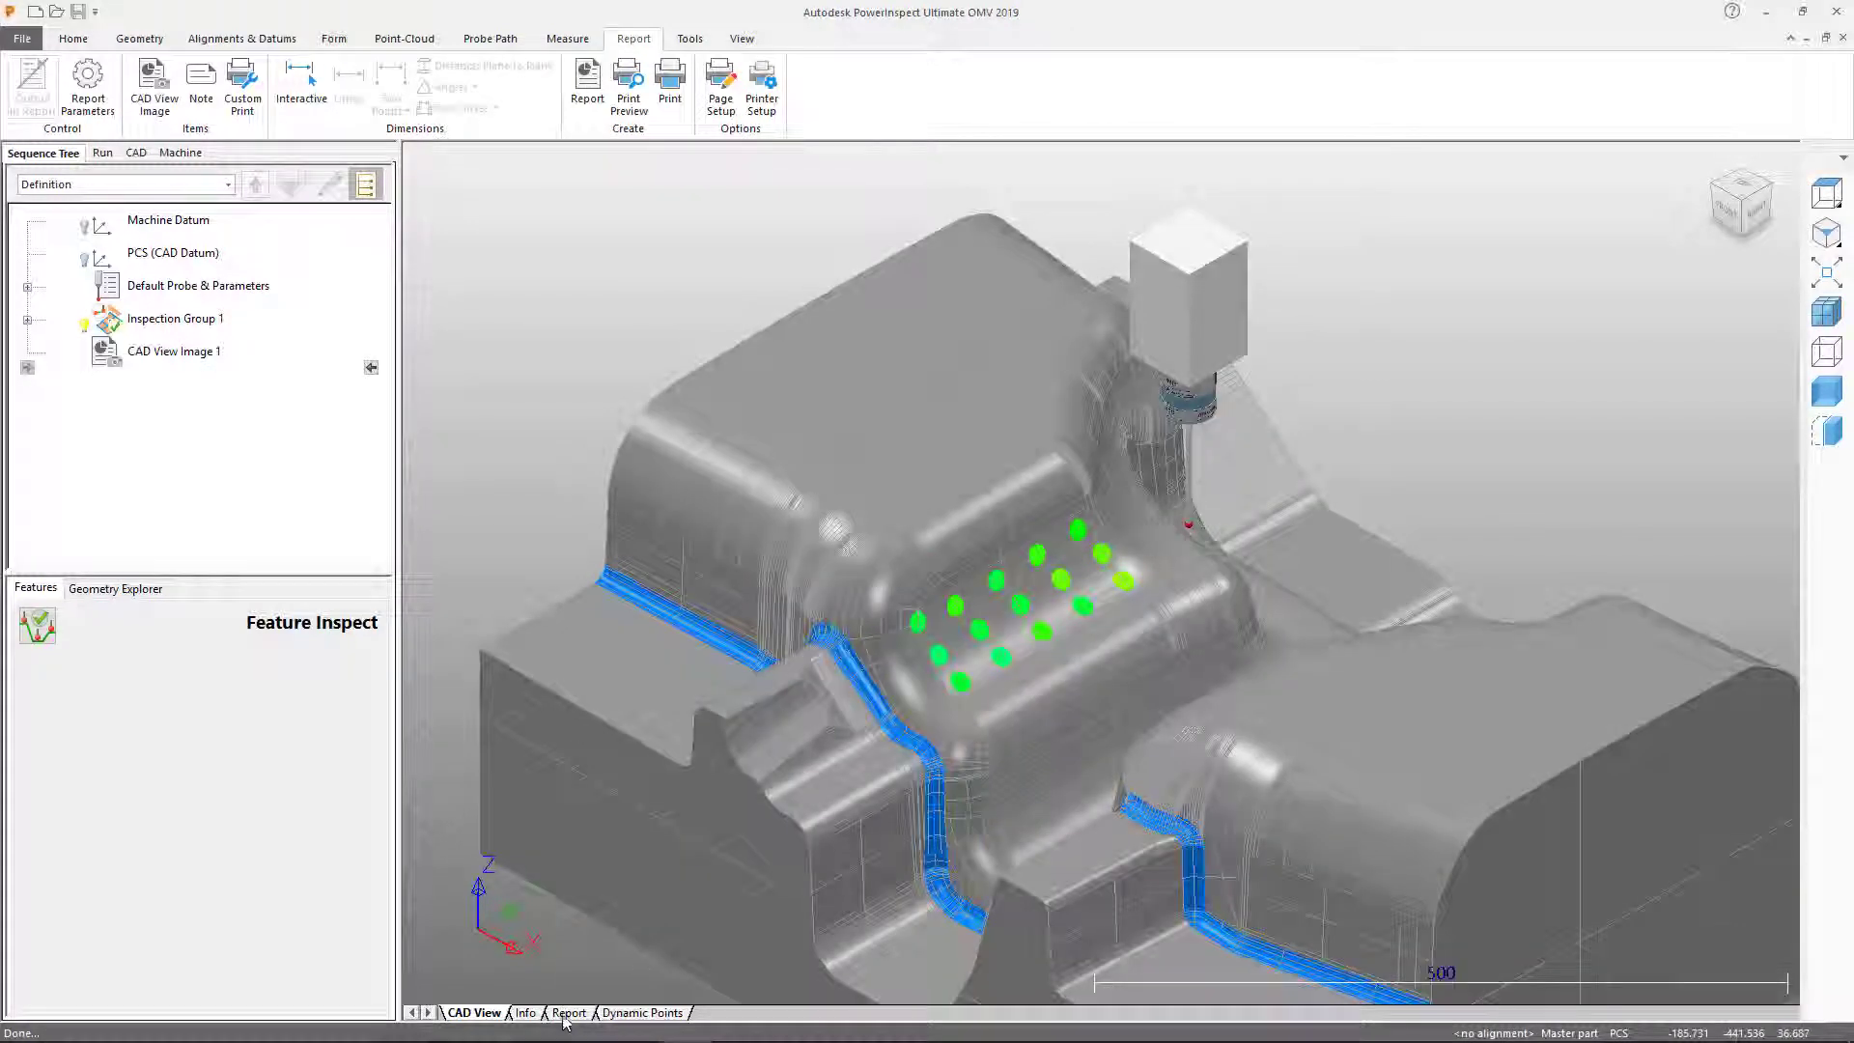
Step: Best-fit align the probed points as BestFit 3 and show Delta Transformation 1's deltas
scroll(547, 854, "down", 8)
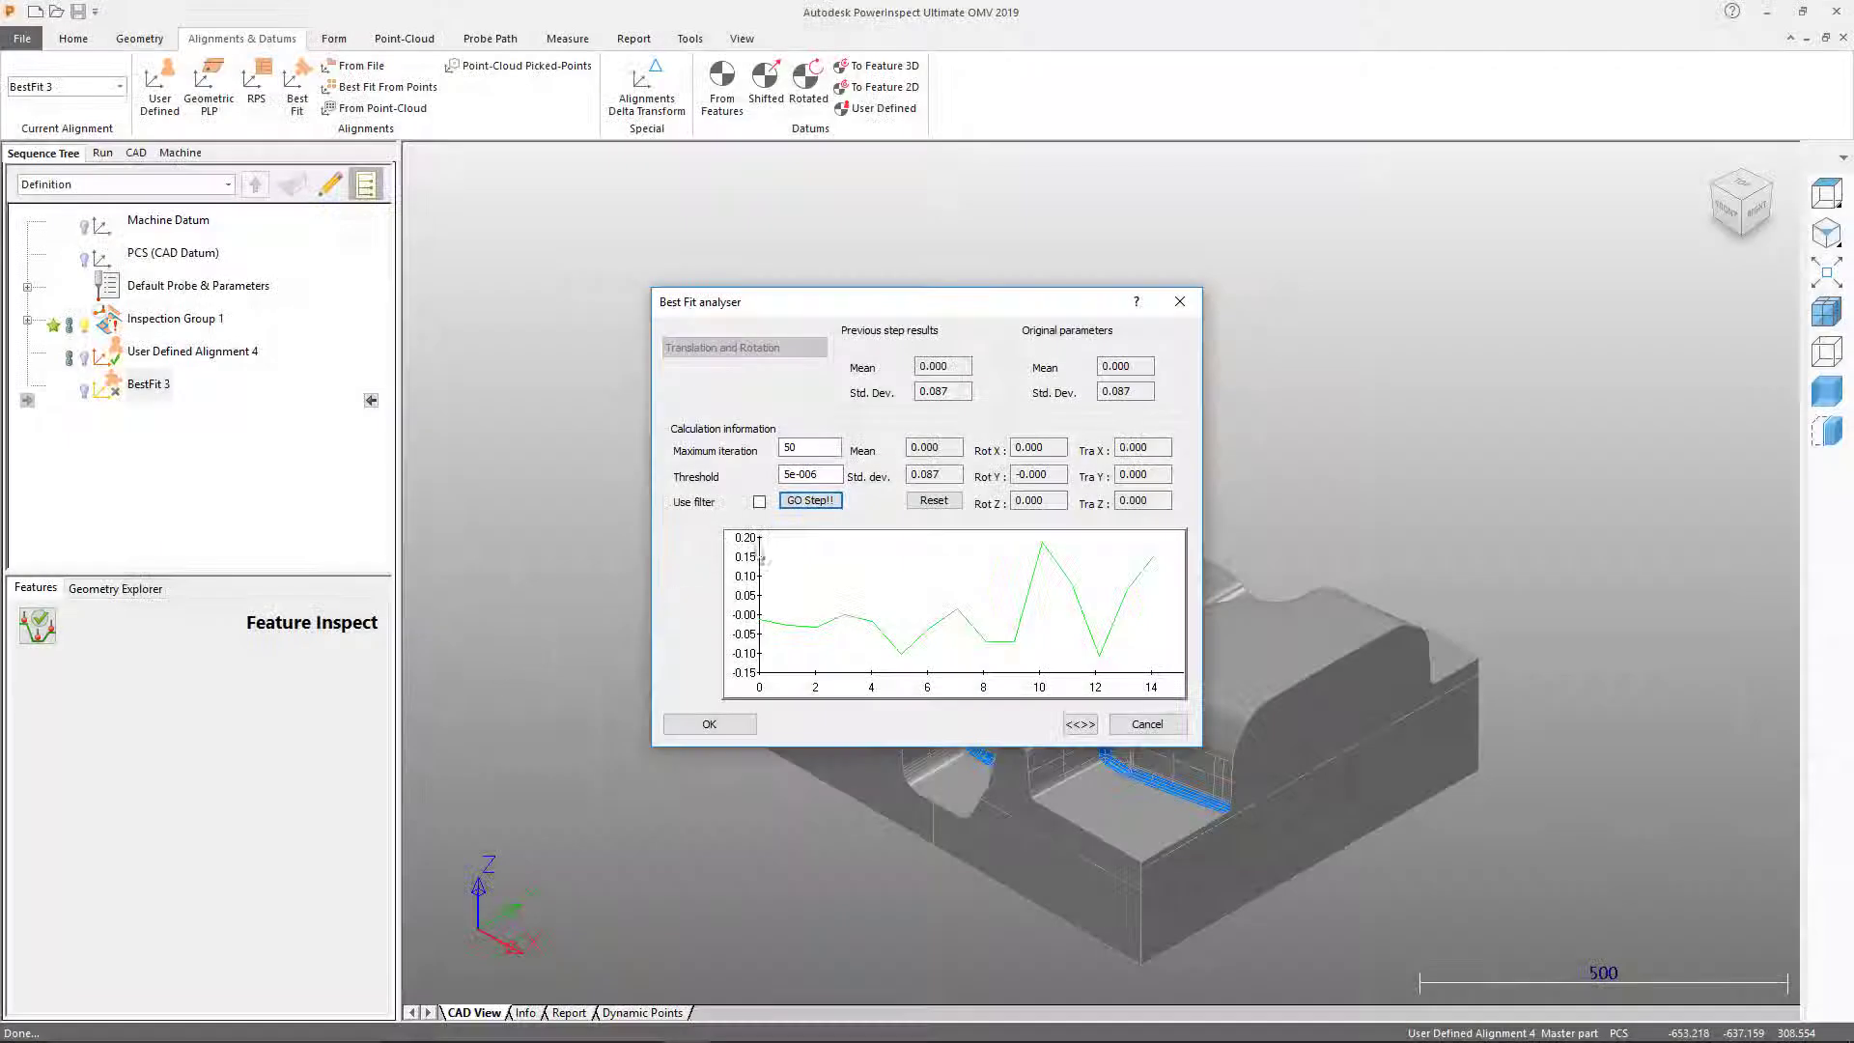
left_click(810, 501)
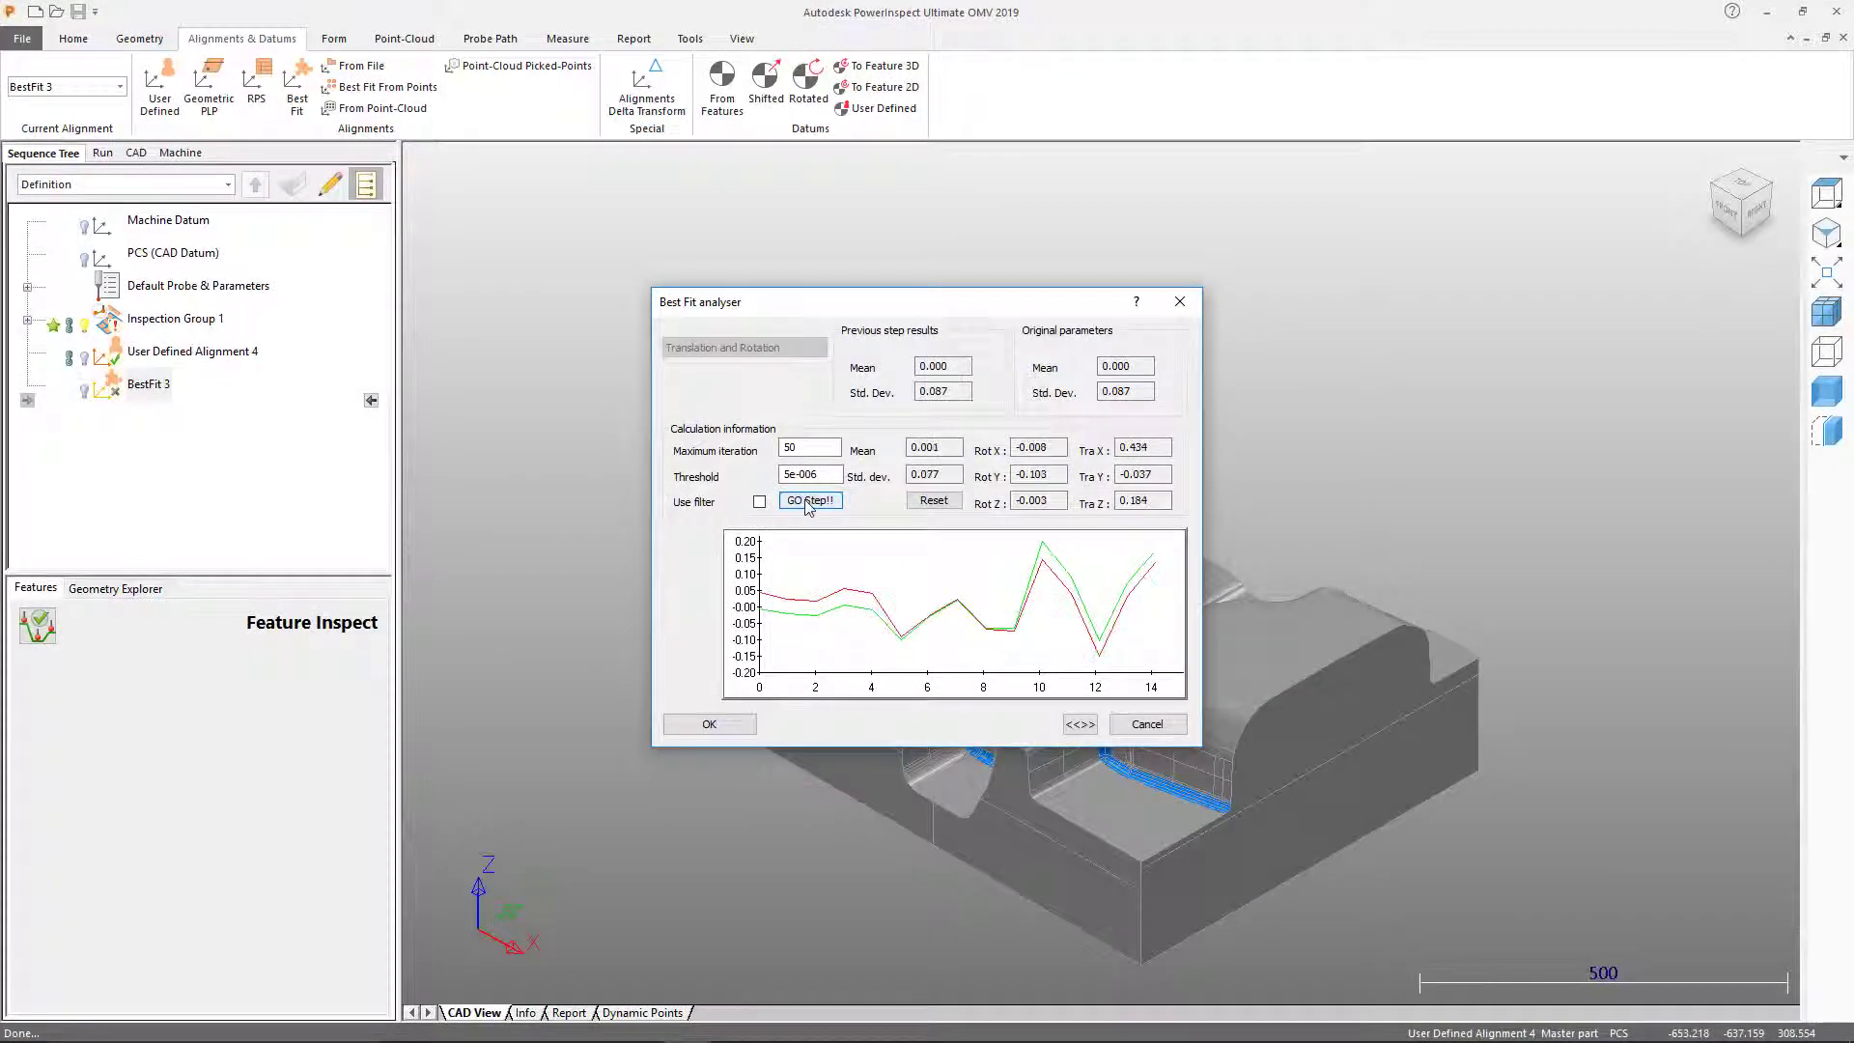
left_click(734, 724)
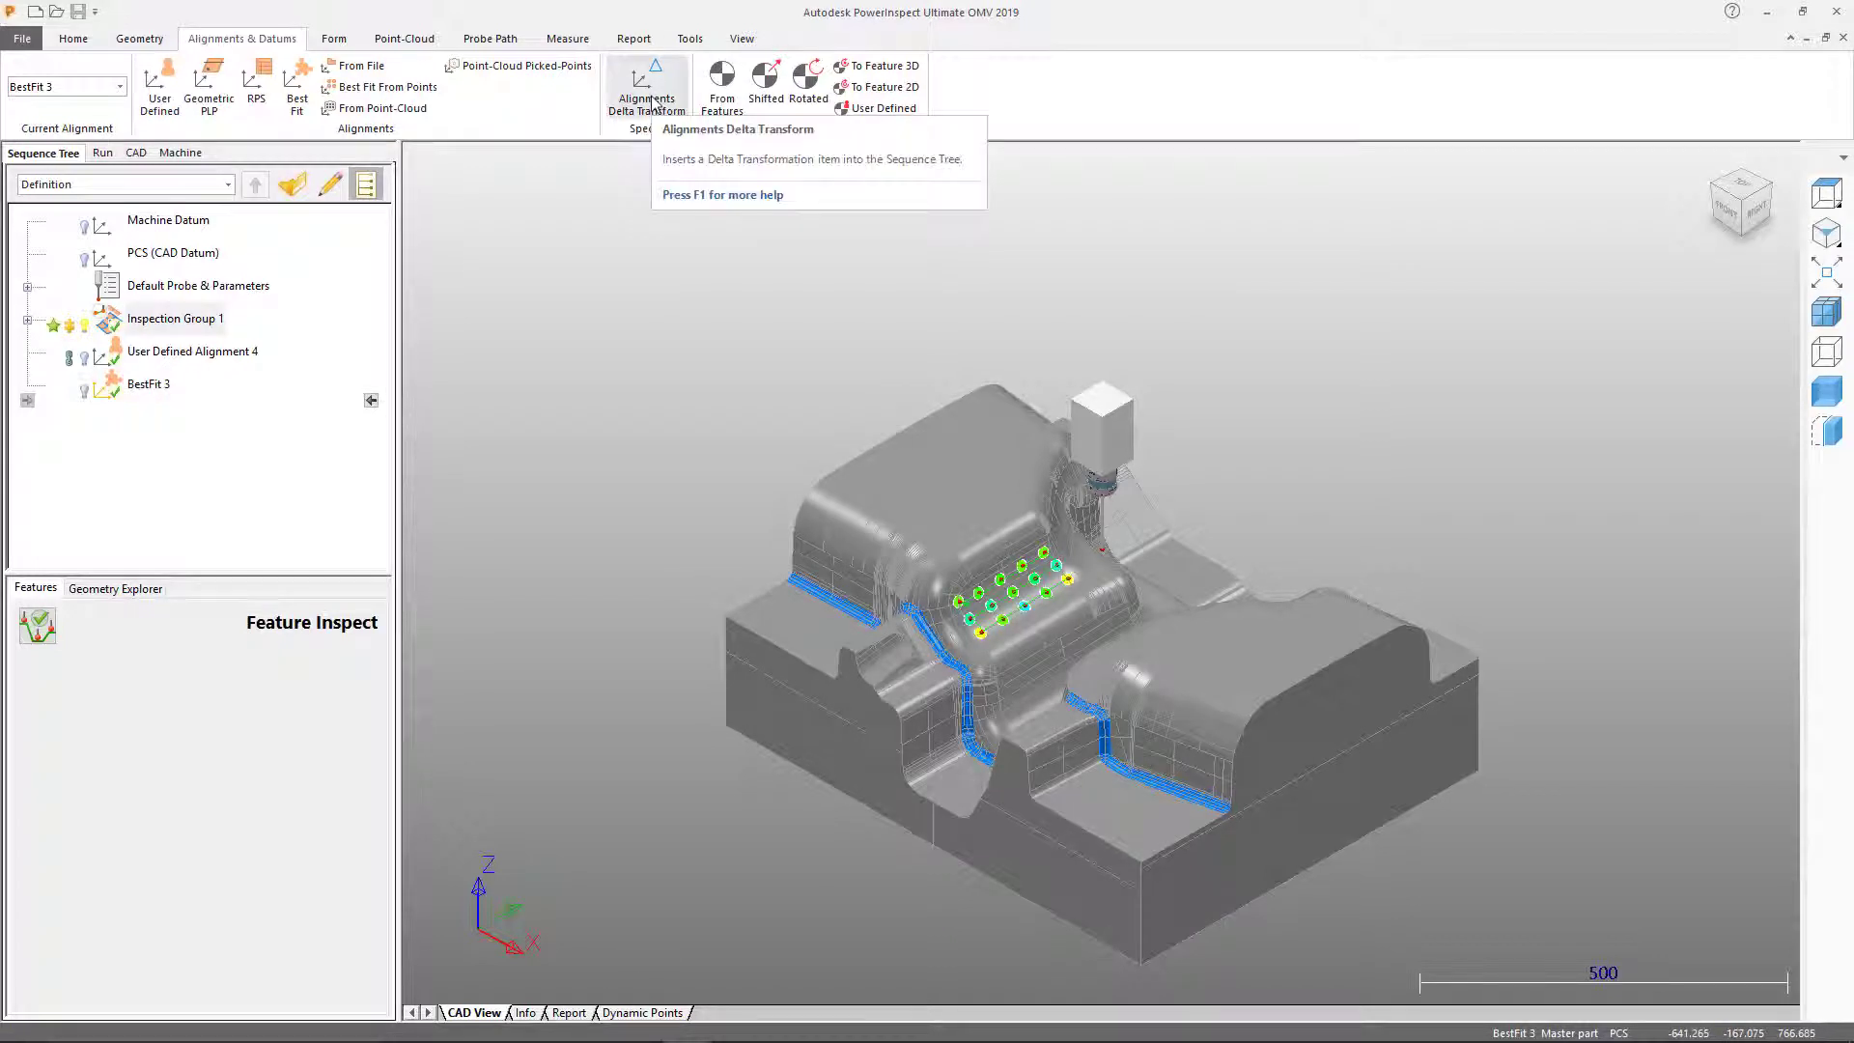
left_click(919, 652)
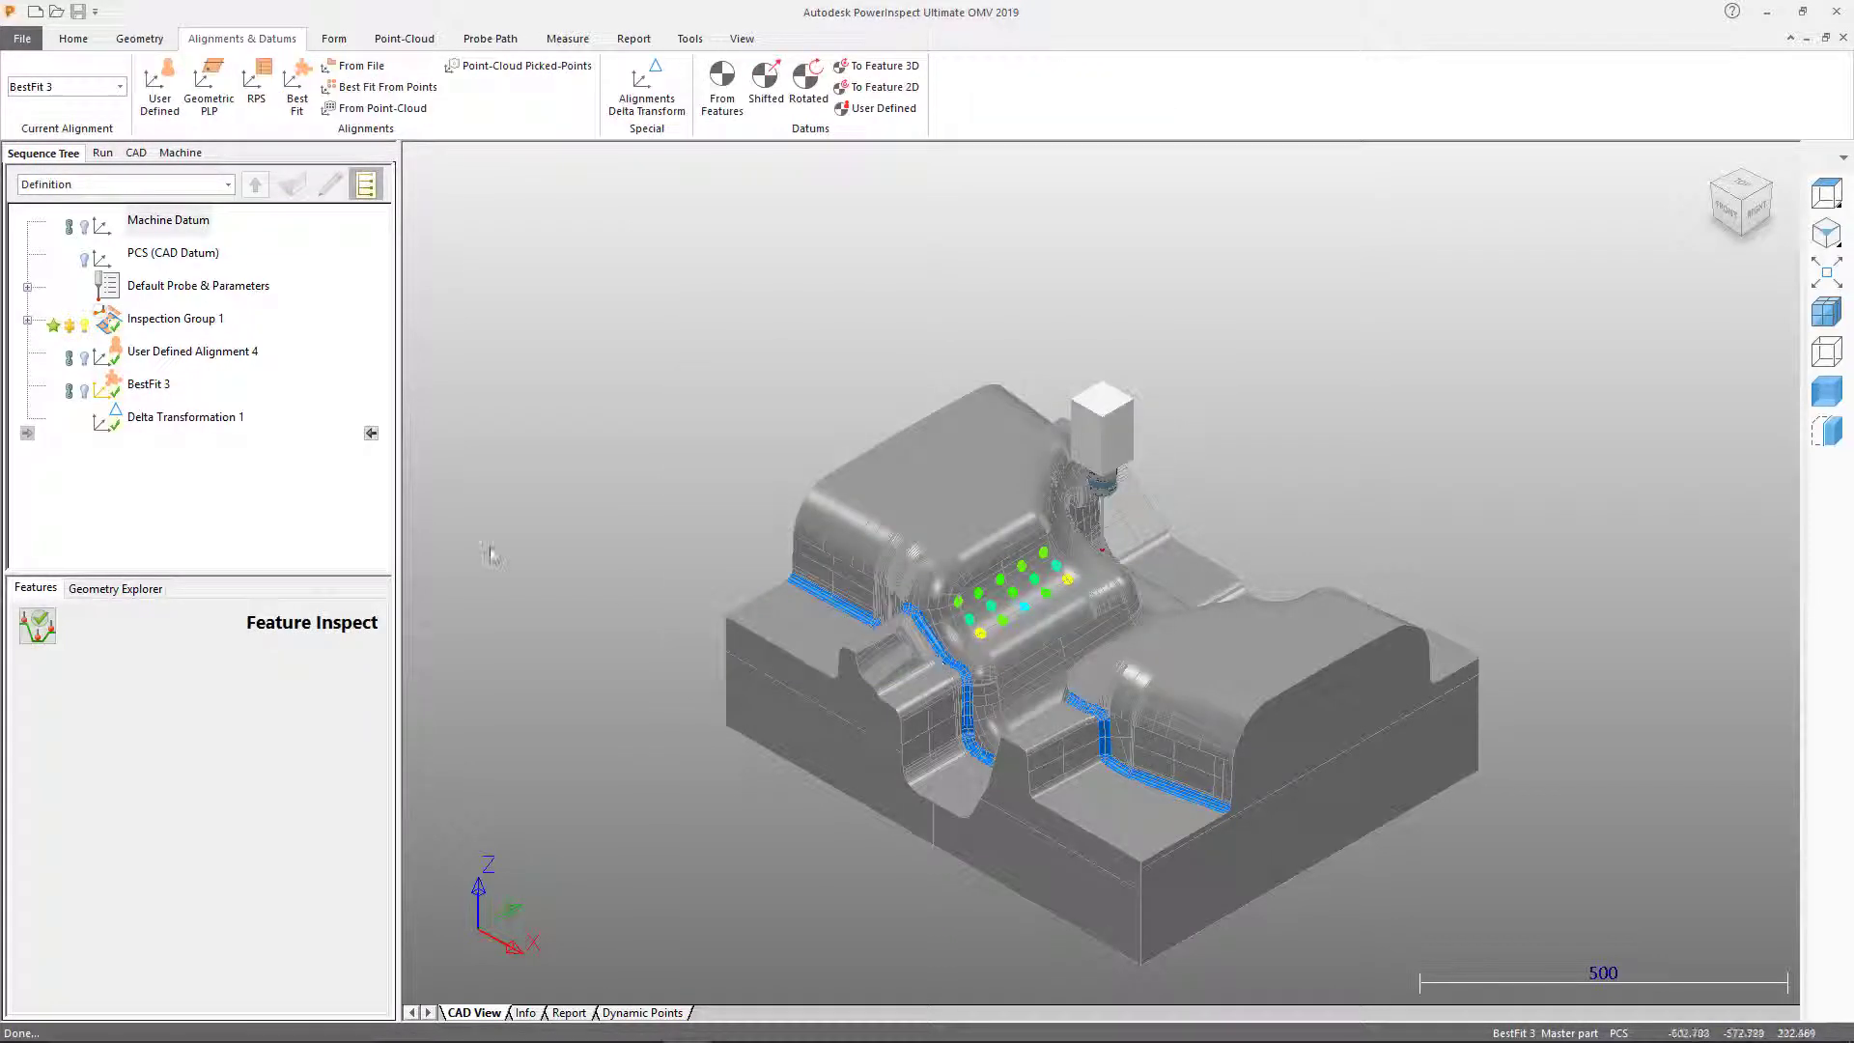
left_click(526, 1013)
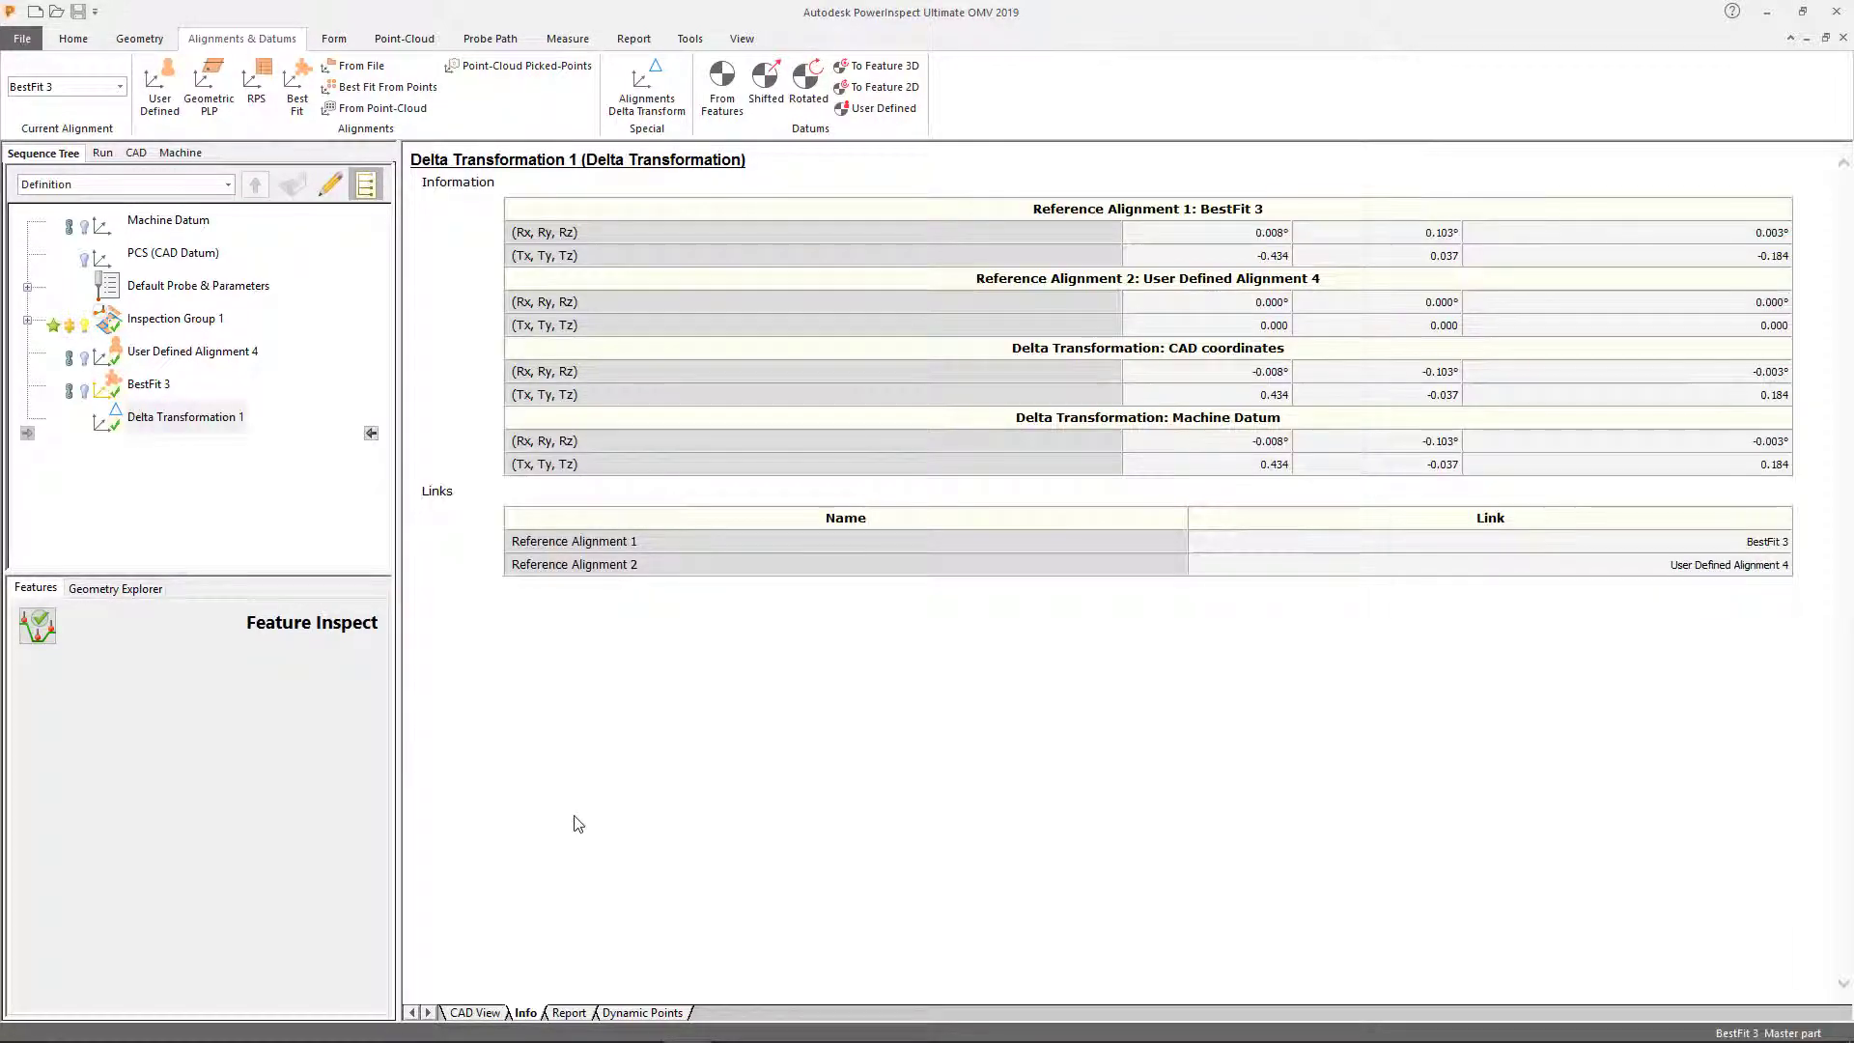